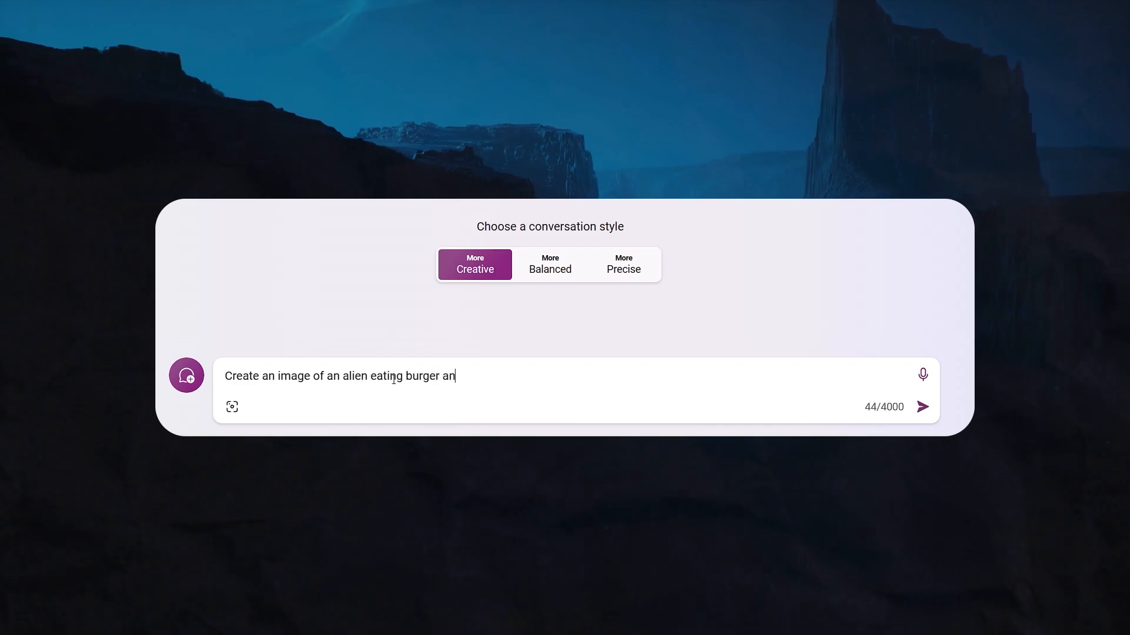
Submit the prompt for an image of an alien eating a burger, using the More Creative conversation style.
key(Return)
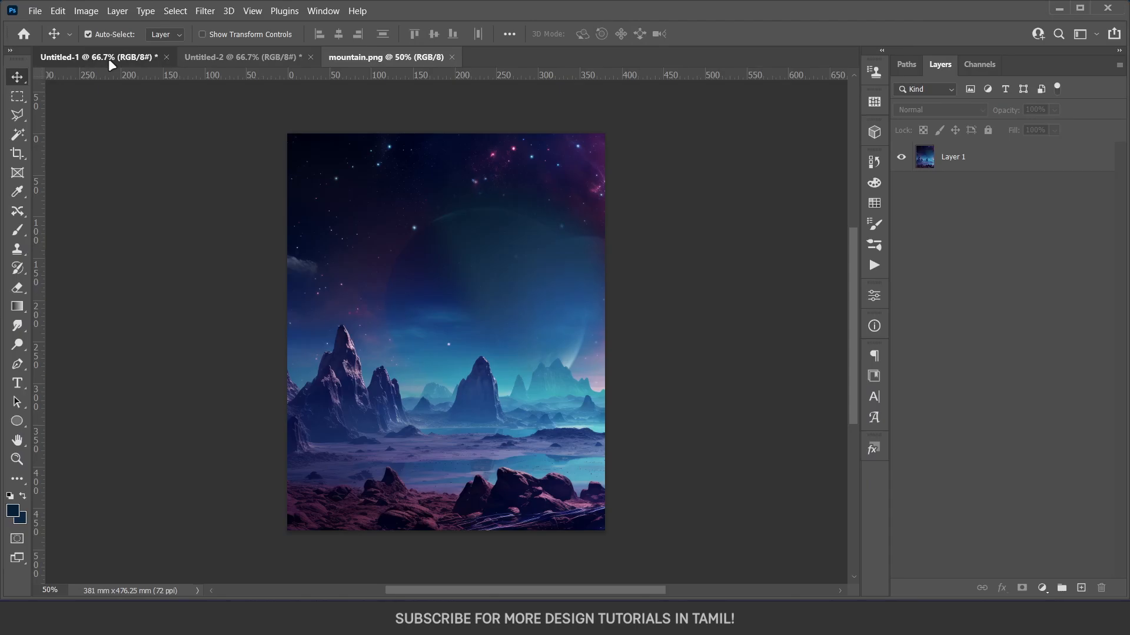
Switch to Photoshop and look through the open alien, burger UFO and mountain source images.
click(108, 59)
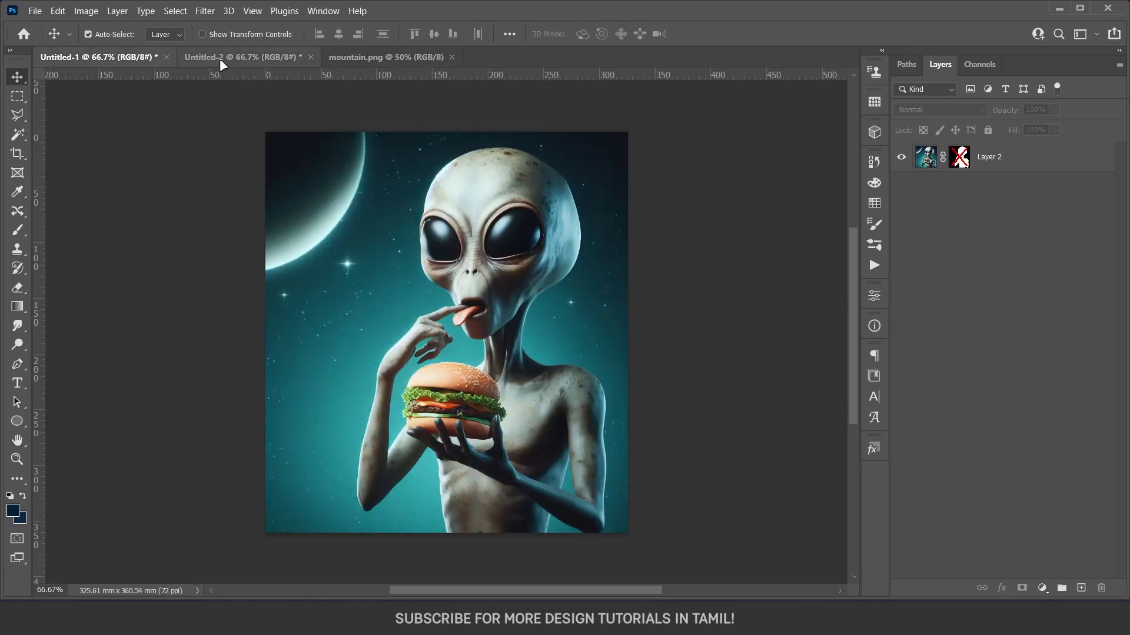
click(220, 58)
click(367, 61)
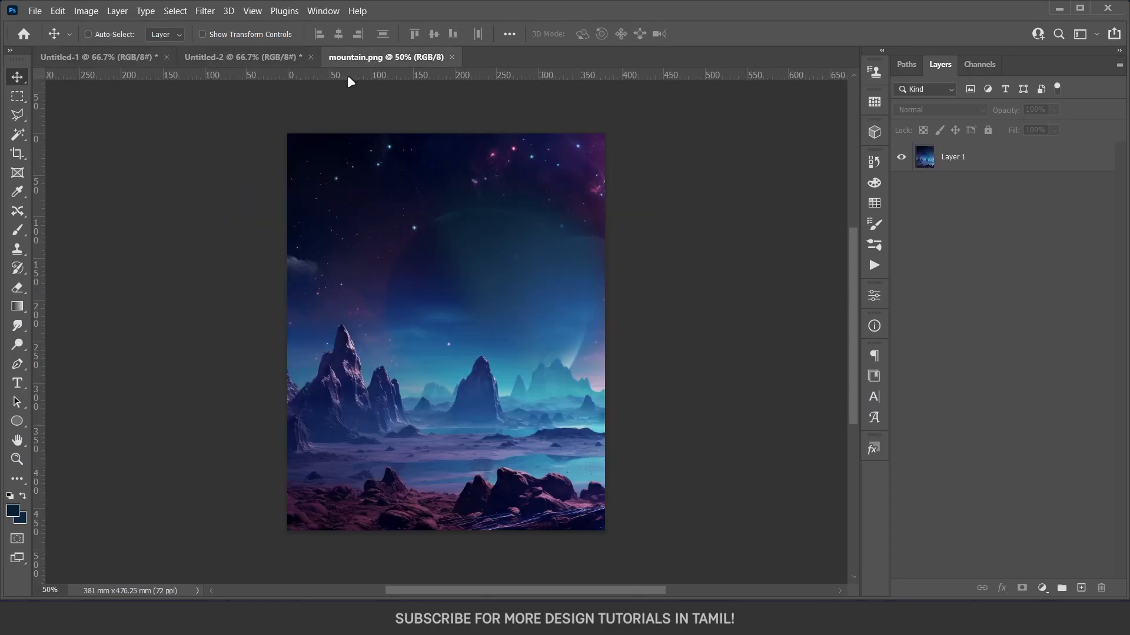
Create a new document 1080 pixels wide and 1350 pixels high.
key(ctrl+n)
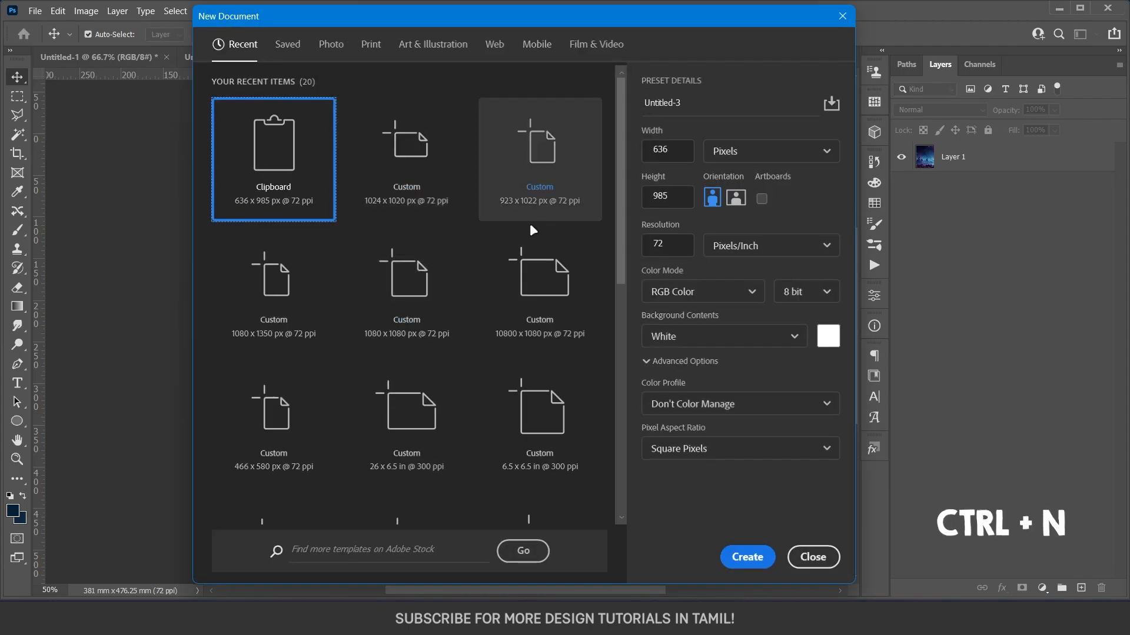
drag(678, 149, 638, 147)
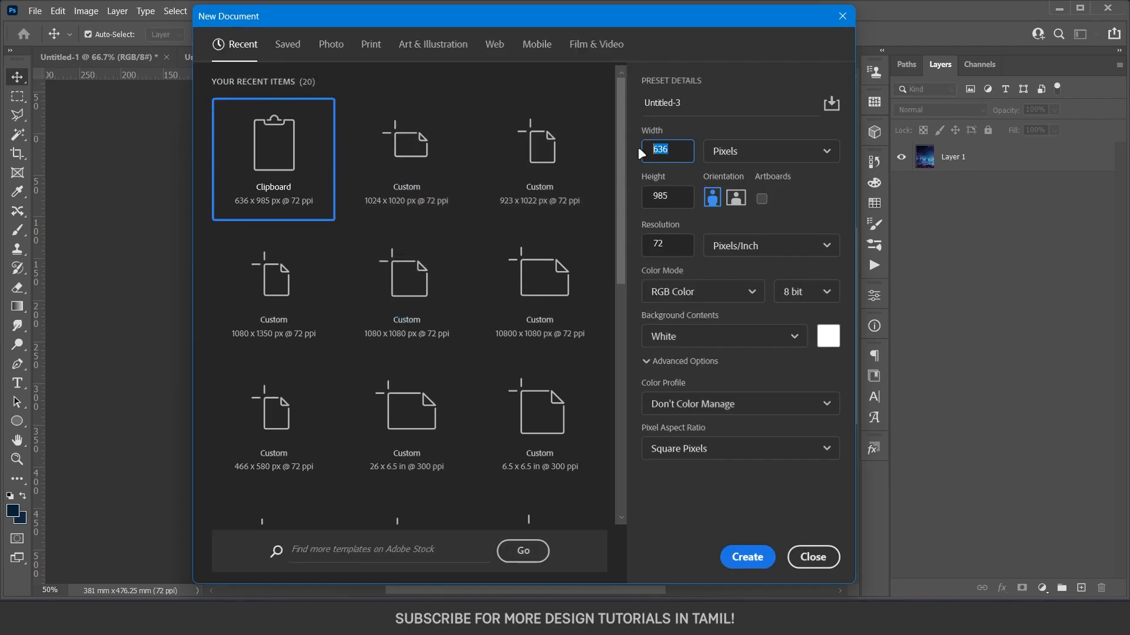
text(1080)
drag(672, 197, 637, 208)
text(1350)
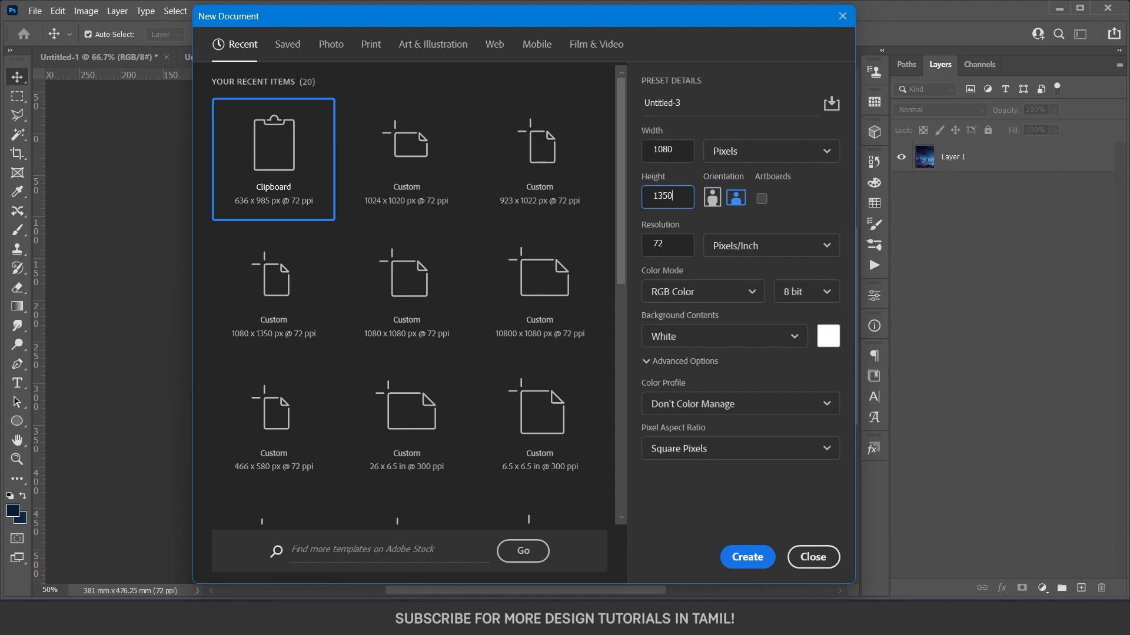
key(Return)
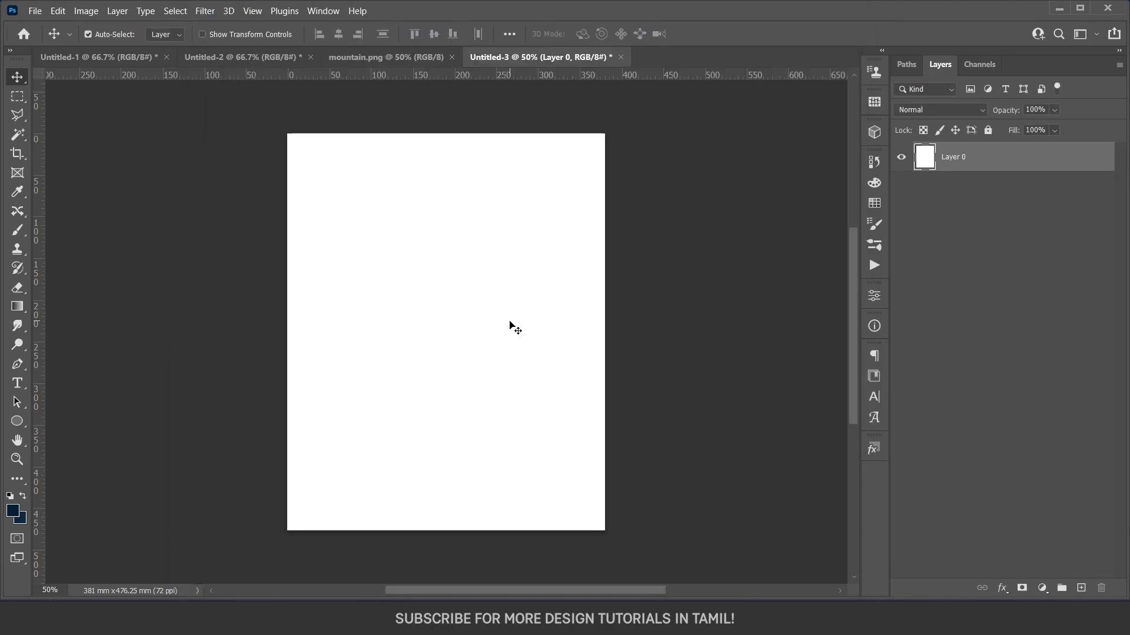
Fill the canvas with a radial gradient from lighter blue at the centre to dark navy at the corners.
key(g)
click(123, 33)
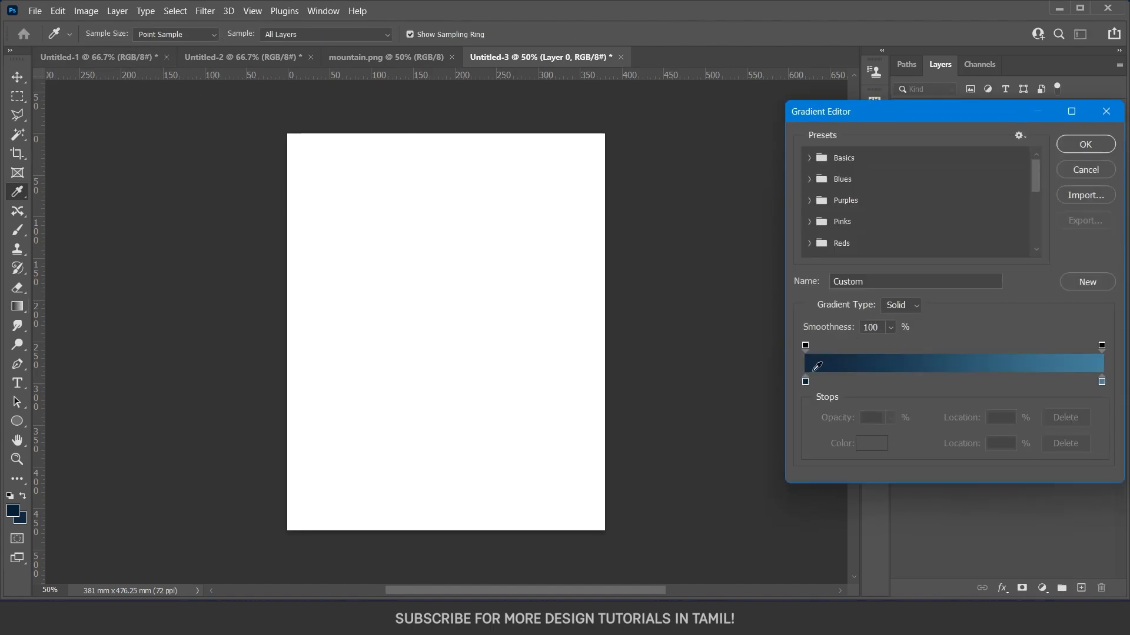
click(1094, 145)
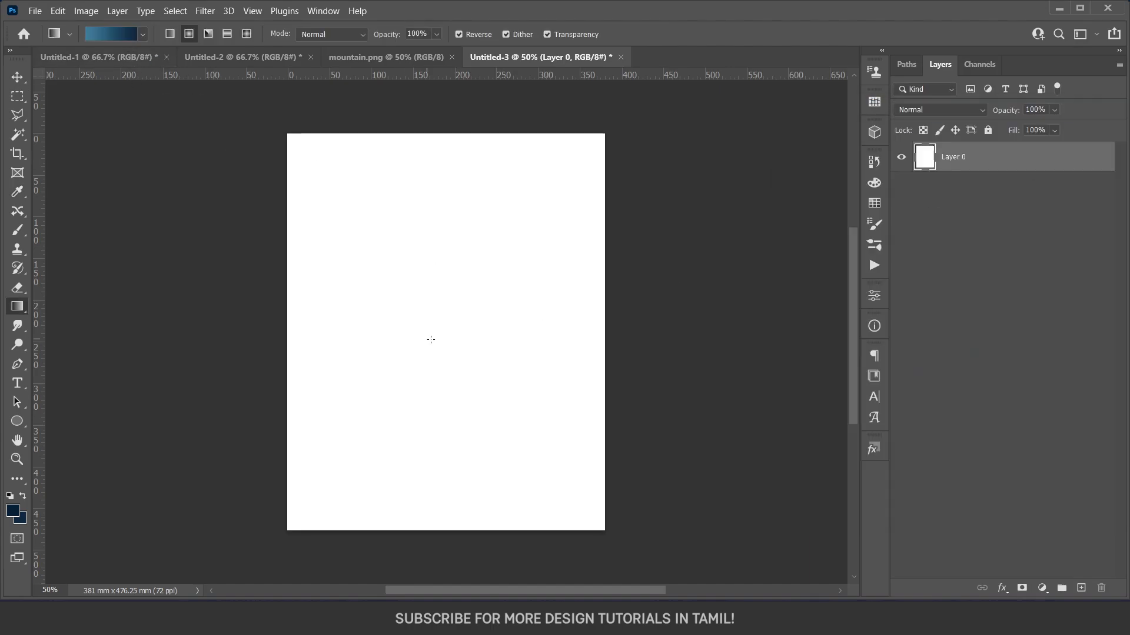
drag(445, 343, 603, 136)
Copy the mountain.png landscape into the new document and align it to cover the whole canvas.
key(v)
click(385, 57)
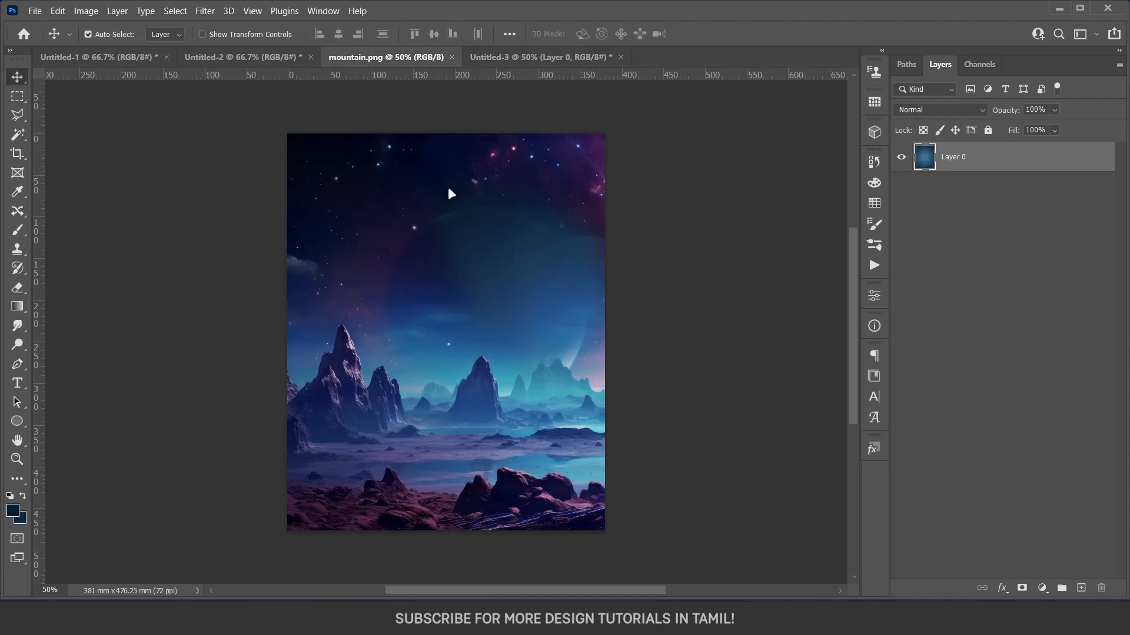
drag(465, 330, 521, 298)
key(ctrl+t)
drag(584, 315, 514, 353)
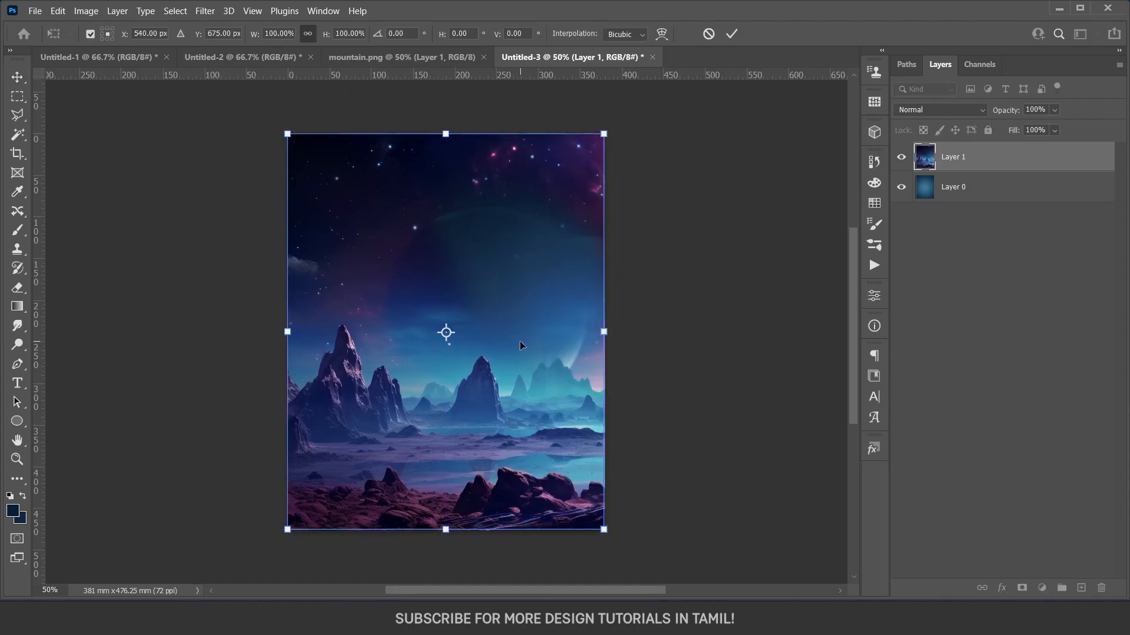
key(Return)
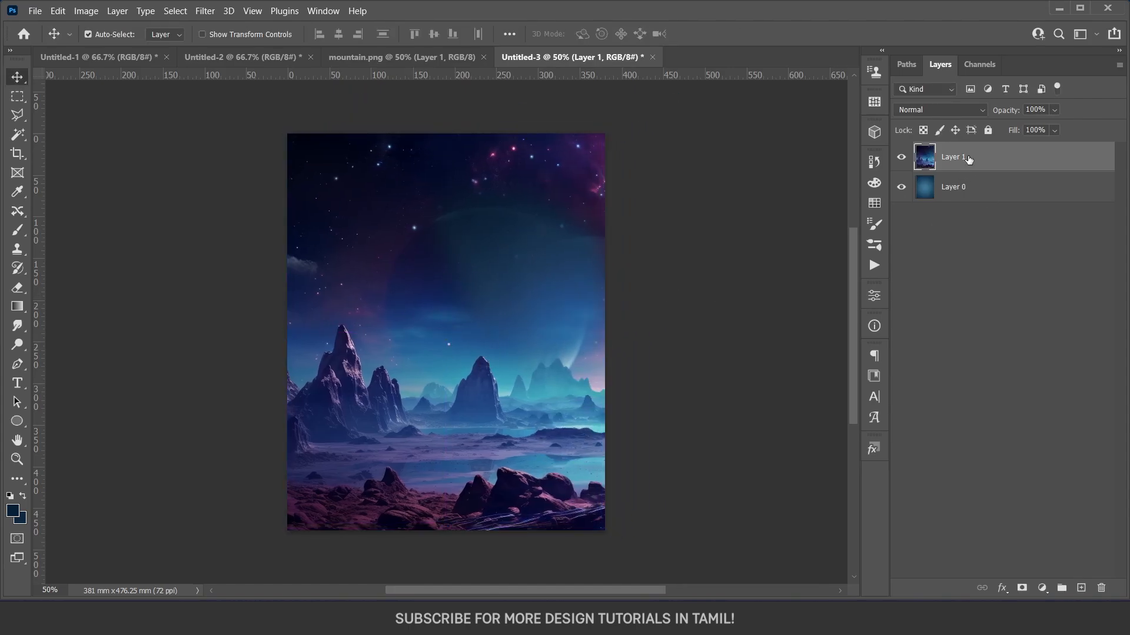
Set the mountain layer's blend mode to Overlay and lower its fill to about half.
click(943, 108)
click(929, 292)
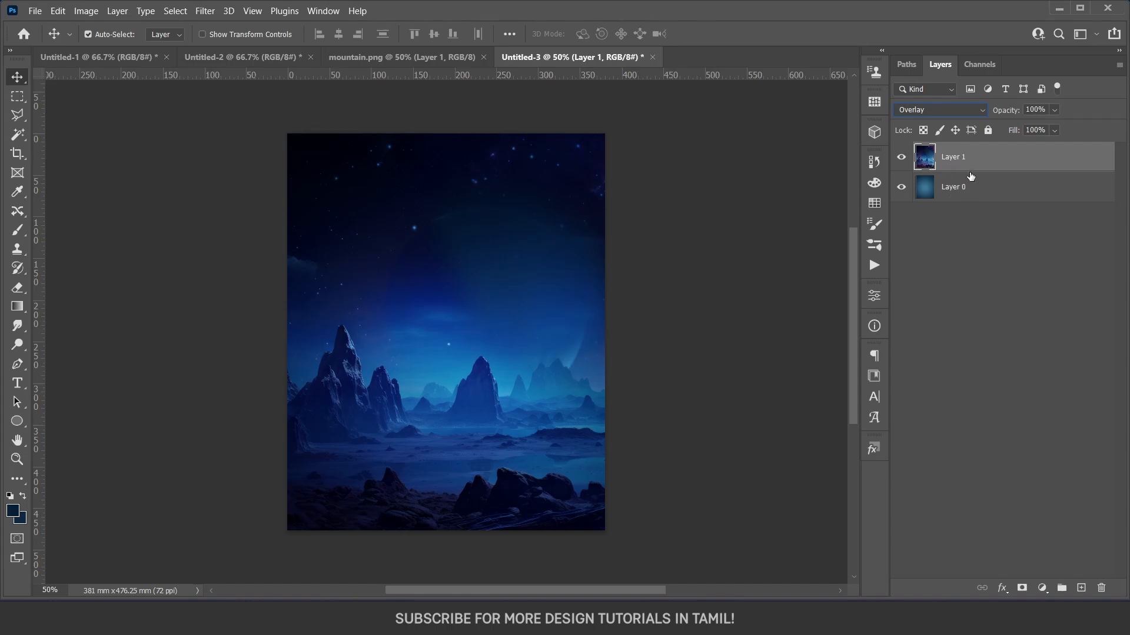
click(1054, 131)
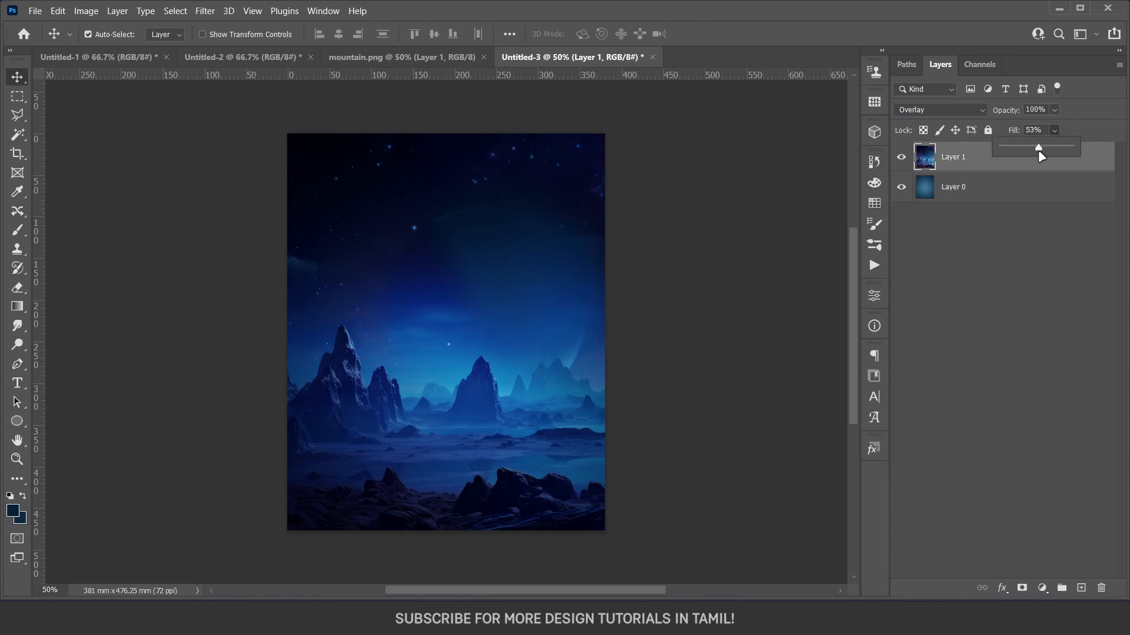
drag(1039, 152, 1035, 151)
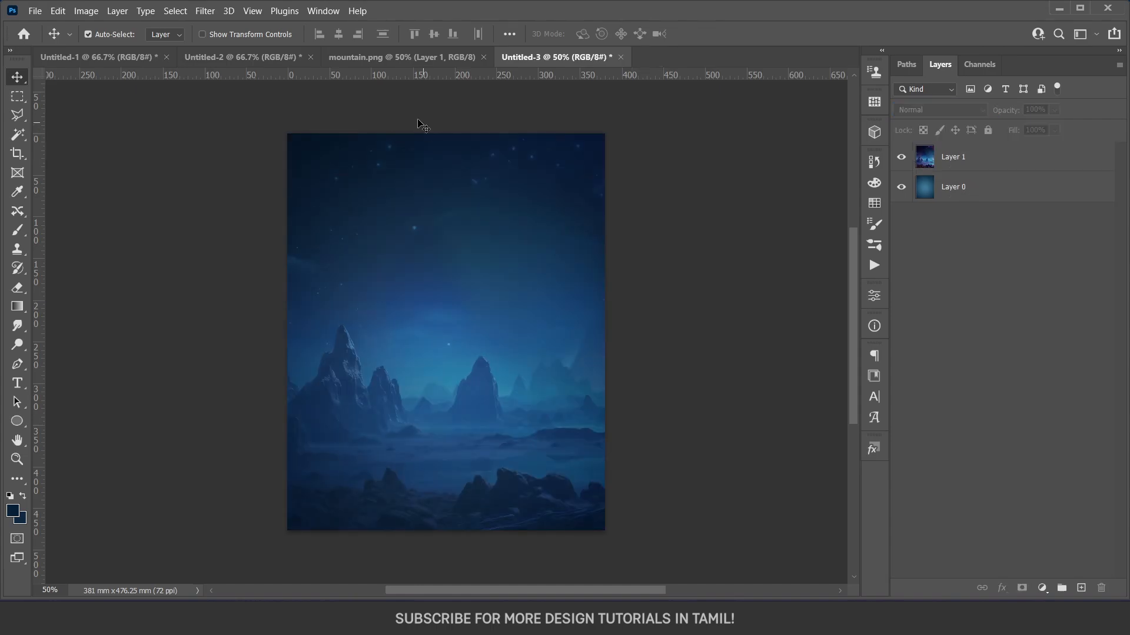
Enable the burger UFO's layer mask, copy the cut-out into Untitled-3 and centre it horizontally in the sky.
click(147, 57)
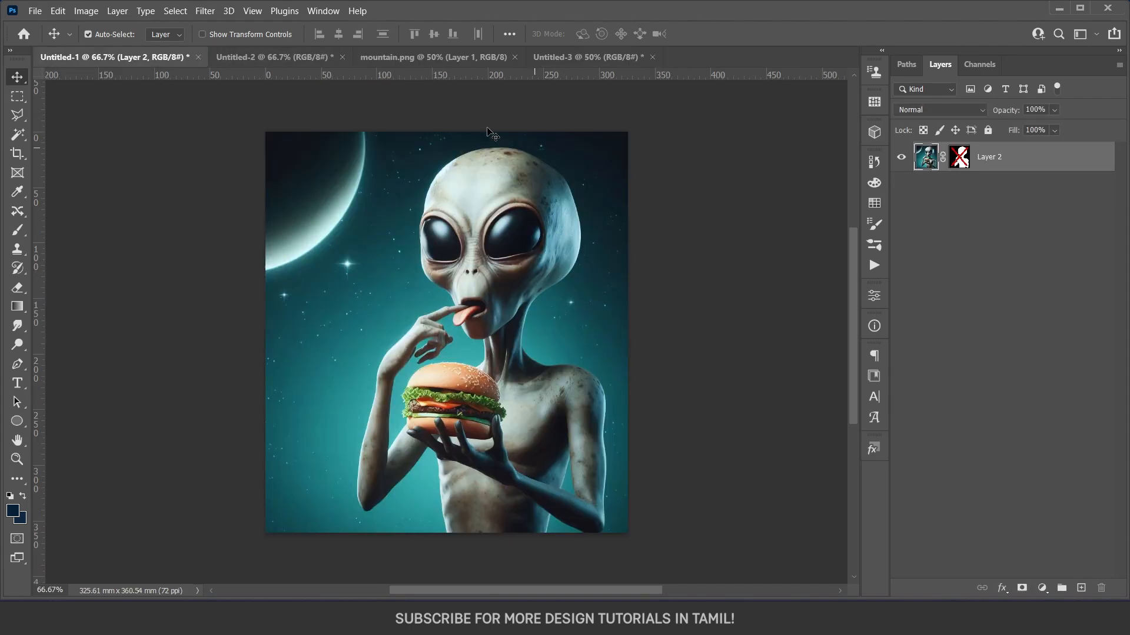
click(306, 62)
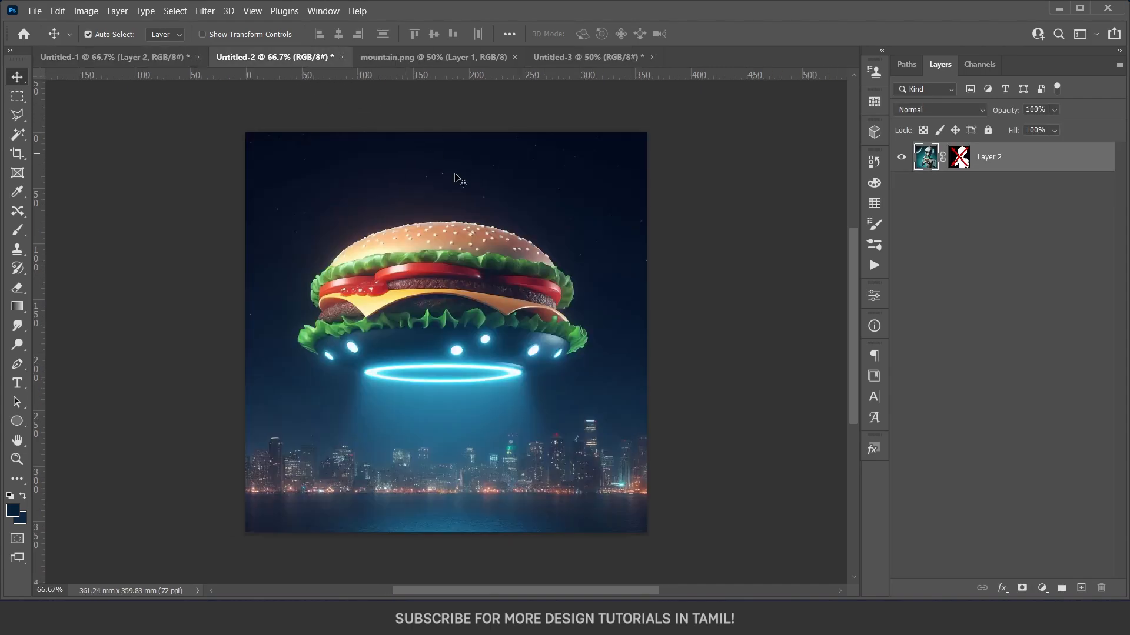
shift+click(963, 164)
drag(494, 329, 536, 259)
key(ctrl+t)
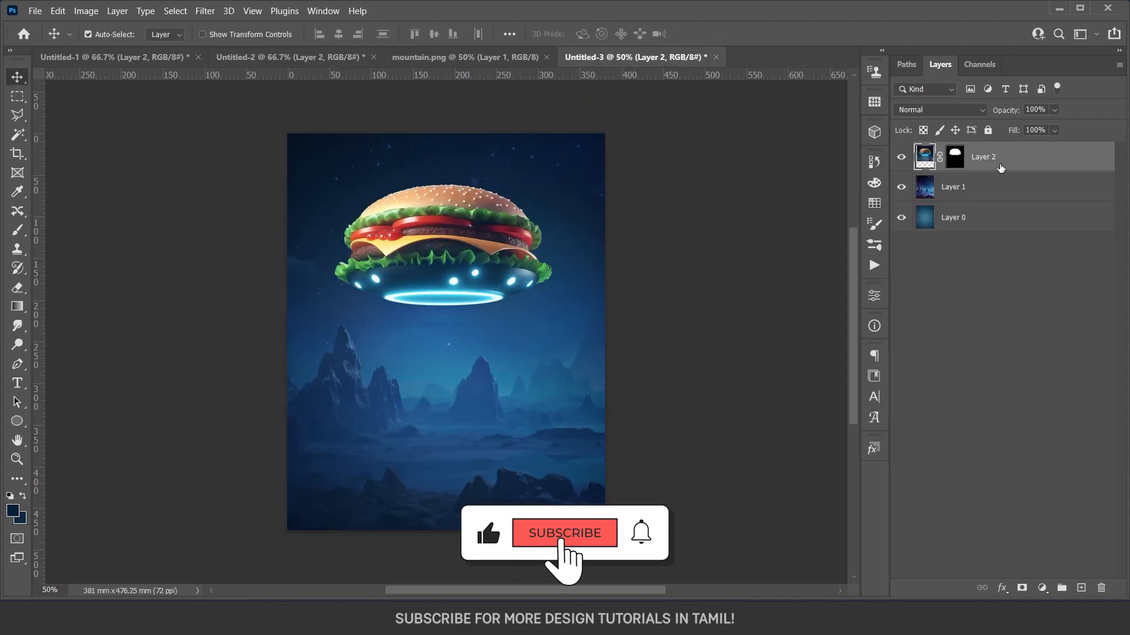
Convert the burger UFO layer to a smart object, scale it to about 75% and move it slightly higher.
right_click(1021, 155)
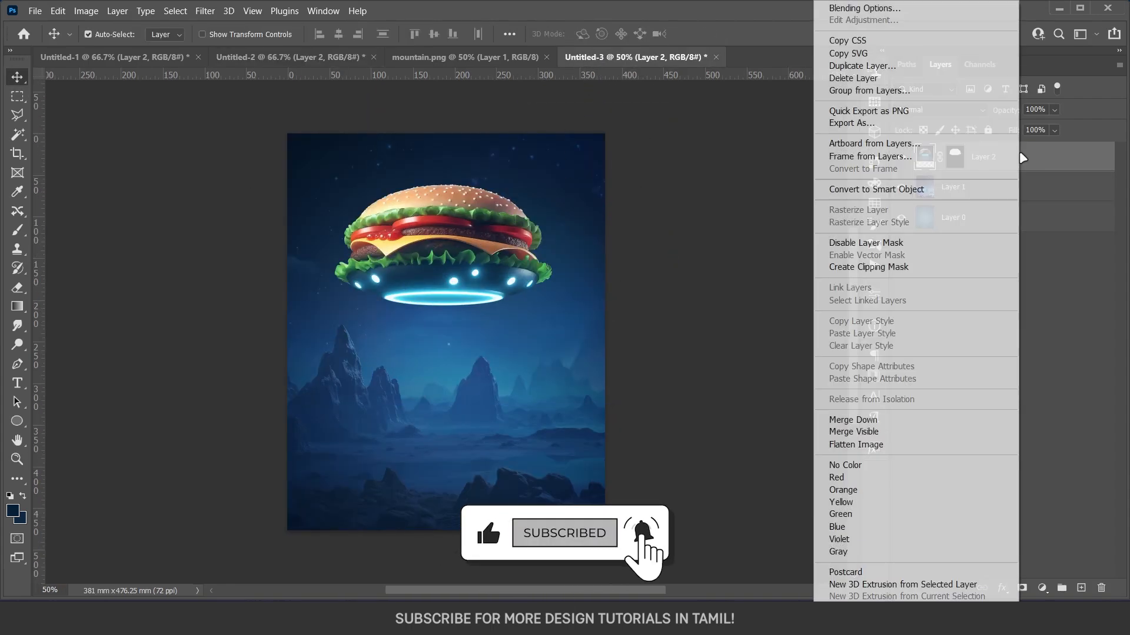
click(945, 194)
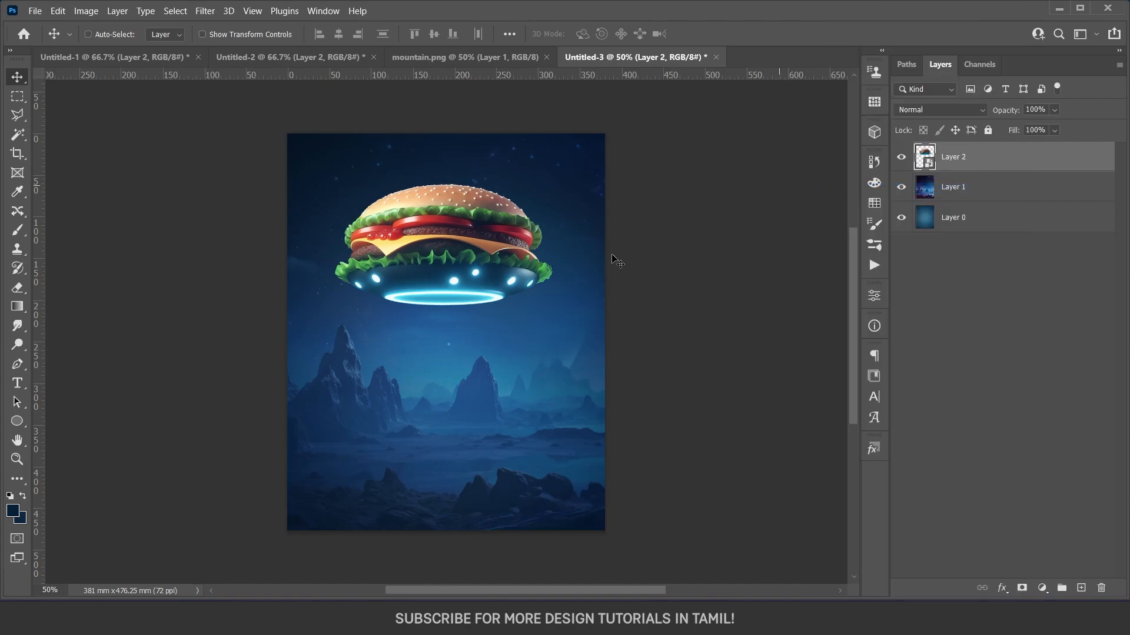
key(ctrl+t)
drag(554, 239, 498, 258)
drag(501, 258, 502, 236)
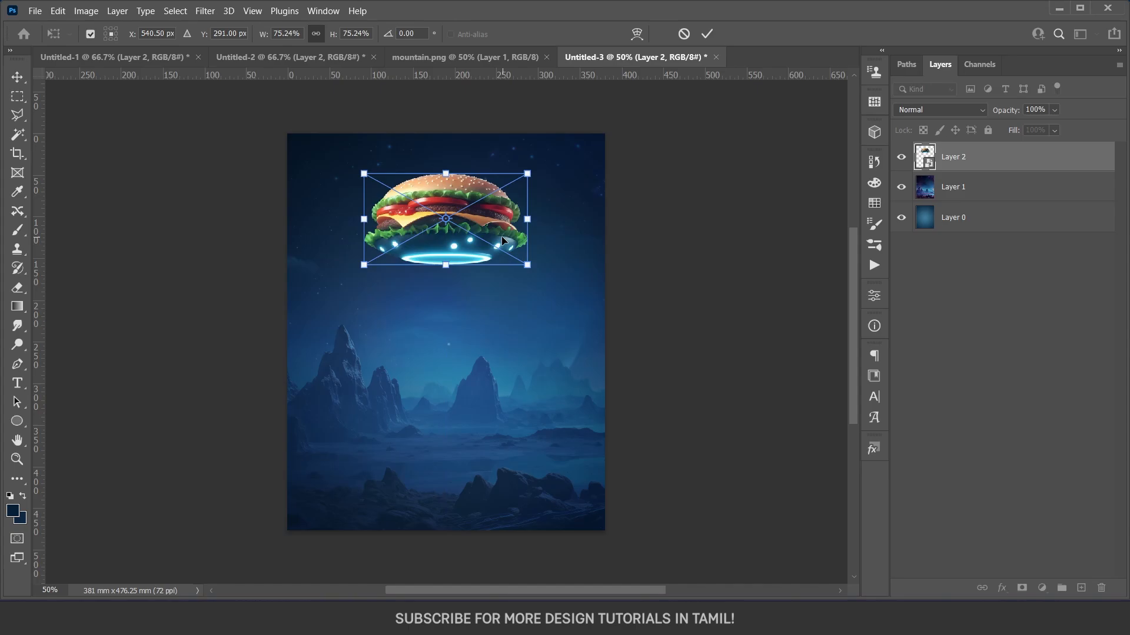
key(Return)
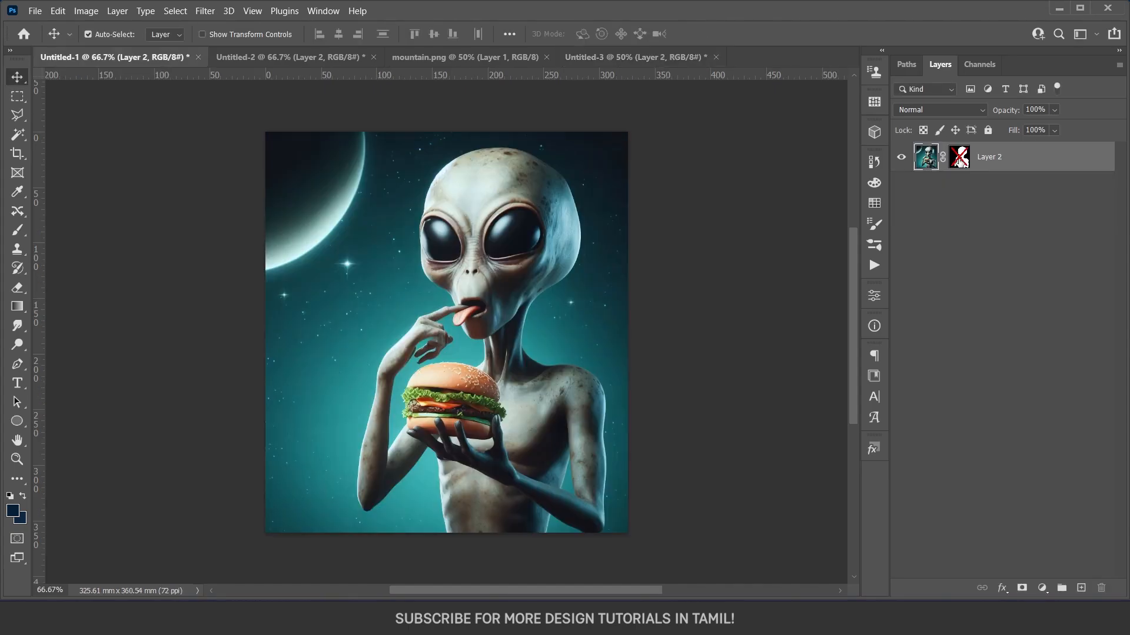
Enable the alien layer's mask in Untitled-1 and convert the layer to a smart object.
shift+click(960, 159)
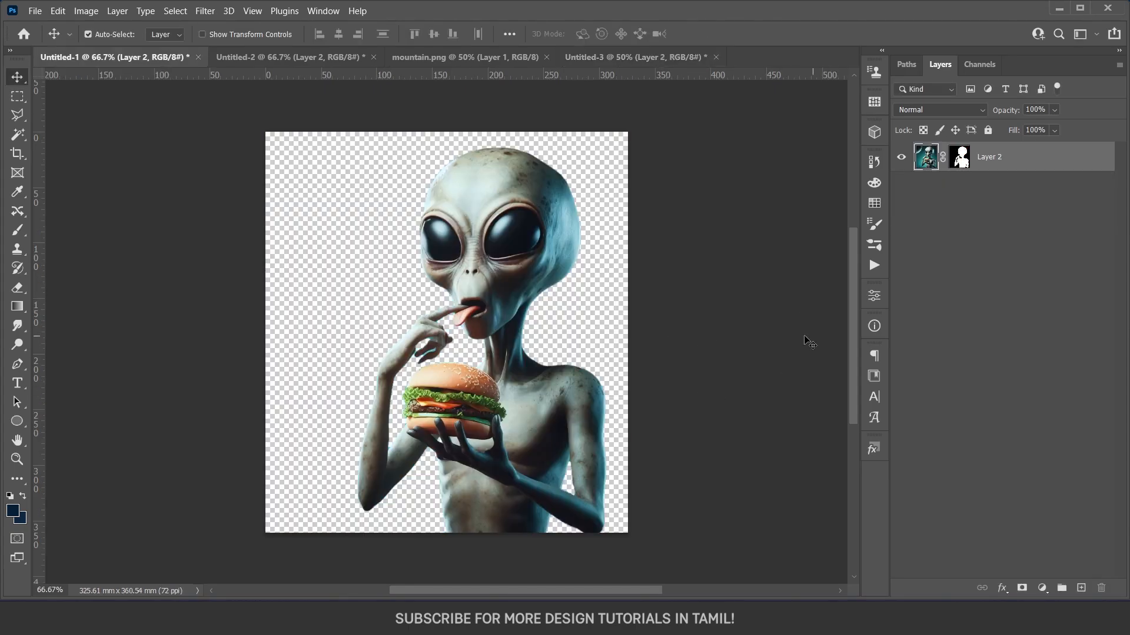
right_click(991, 165)
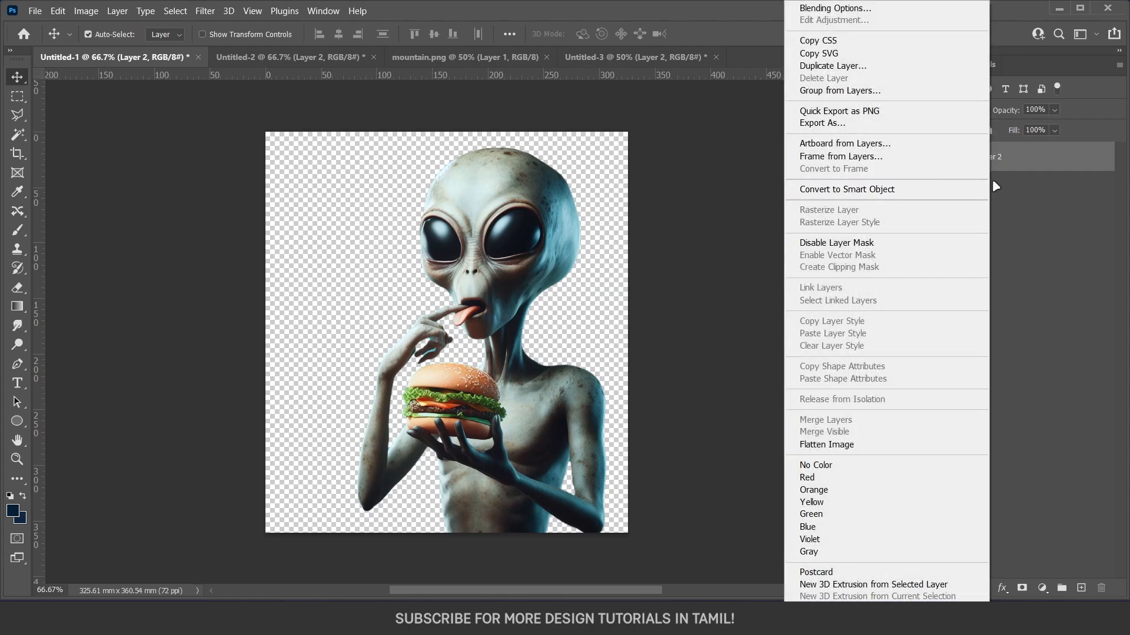
click(933, 191)
Copy the alien cut-out into Untitled-3, scale it down and centre it below the burger UFO.
drag(512, 271, 527, 249)
key(ctrl+t)
drag(580, 327, 509, 382)
drag(435, 210, 440, 310)
key(Return)
Scale the burger UFO down to 62.85%, keeping it centred above the alien.
click(453, 243)
key(ctrl+t)
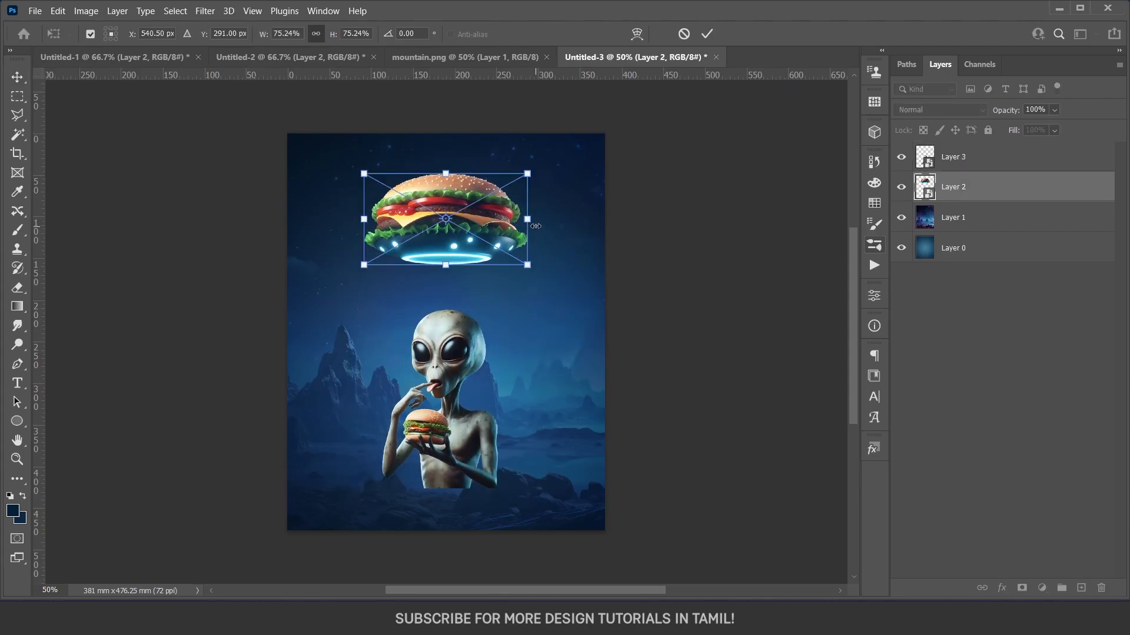
mouse_move(529, 226)
mouse_down()
mouse_move(510, 230)
mouse_move(520, 234)
mouse_up()
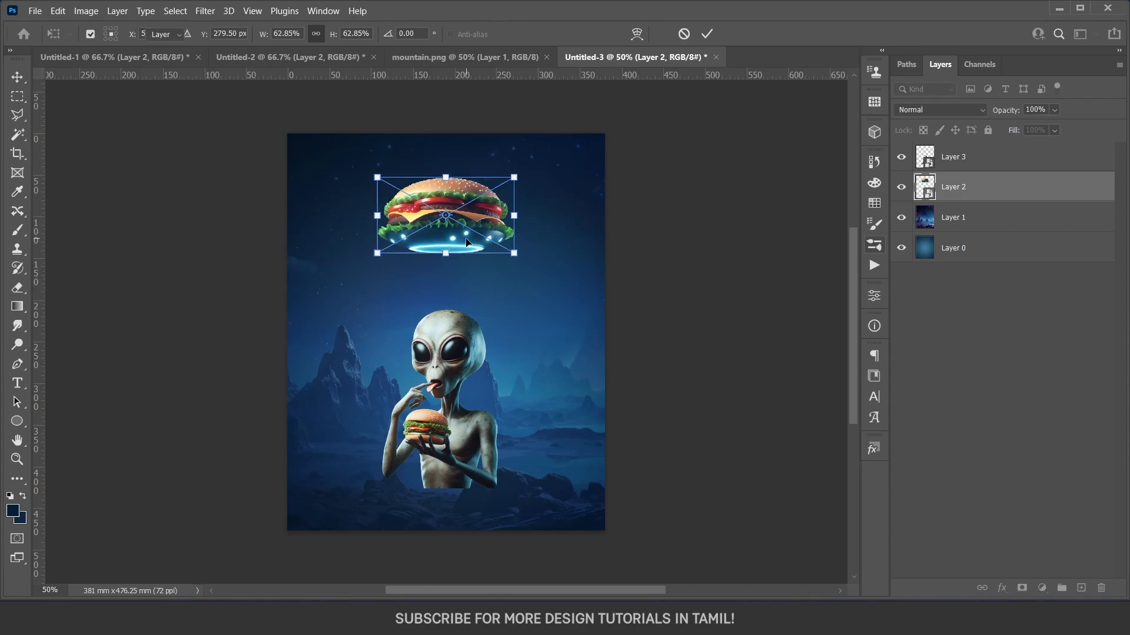
key(Return)
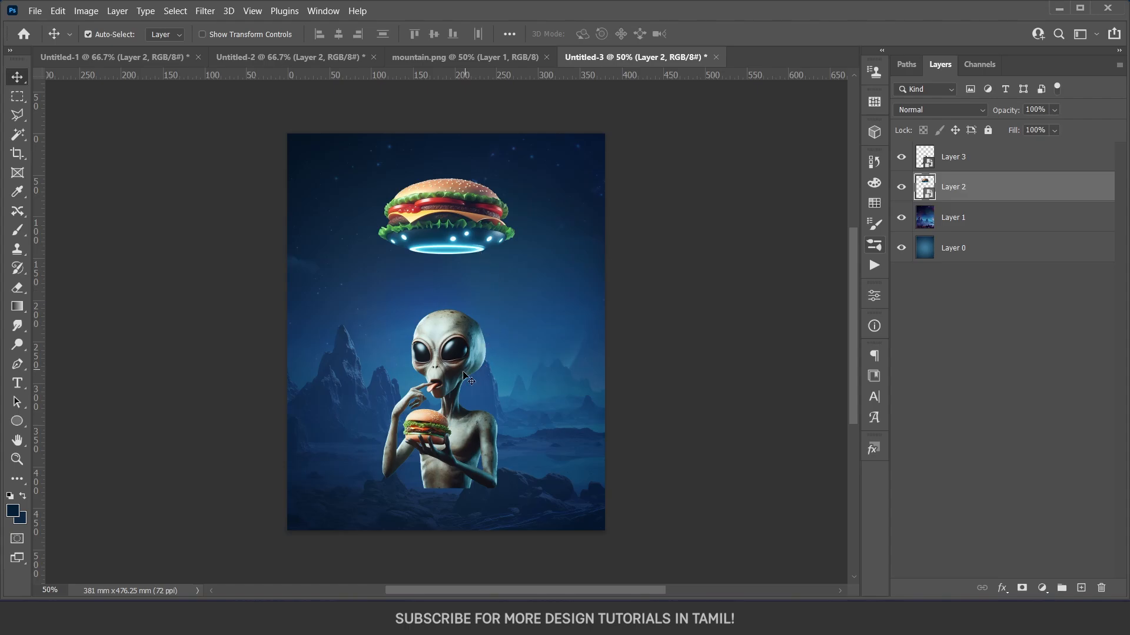
Nudge the alien slightly upward, closer to the burger UFO.
click(451, 419)
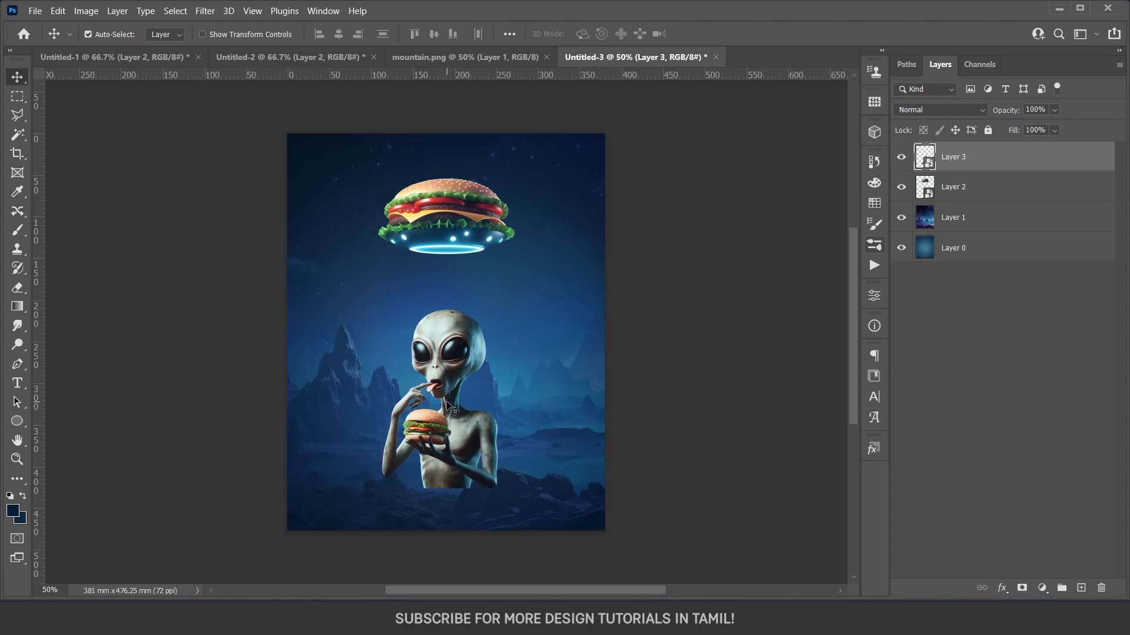
key(shift+Up)
key(shift+Up)
key(shift+Up)
key(shift+Up)
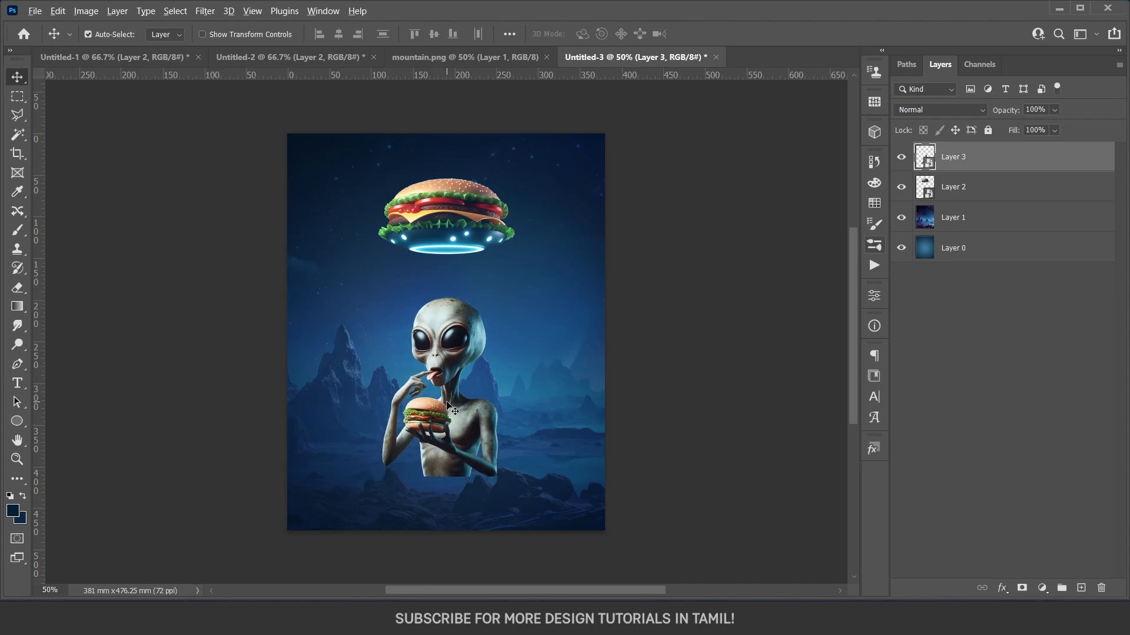
Hide the alien layer and add a new empty layer directly above the burger UFO layer.
scroll(451, 408, up, 1)
click(474, 217)
click(902, 158)
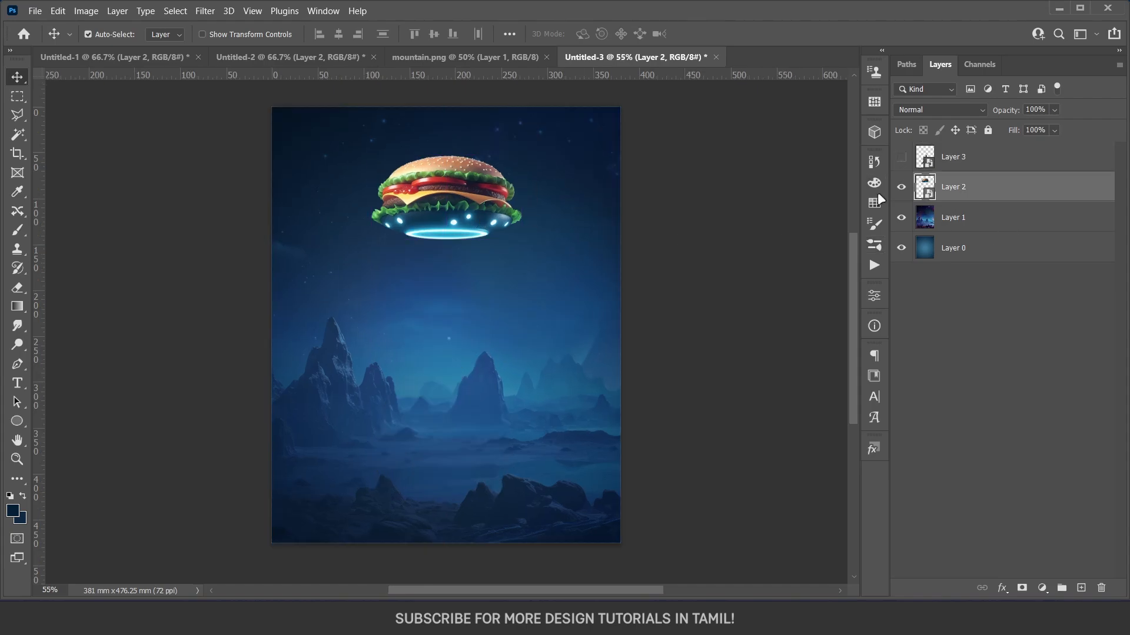
key(m)
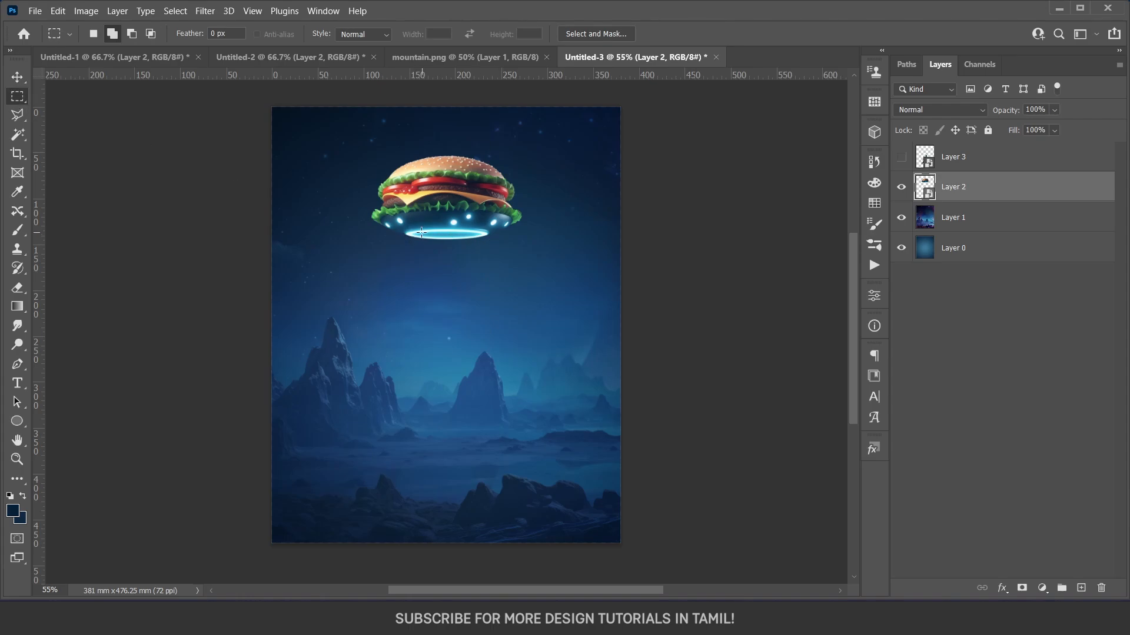
click(1081, 588)
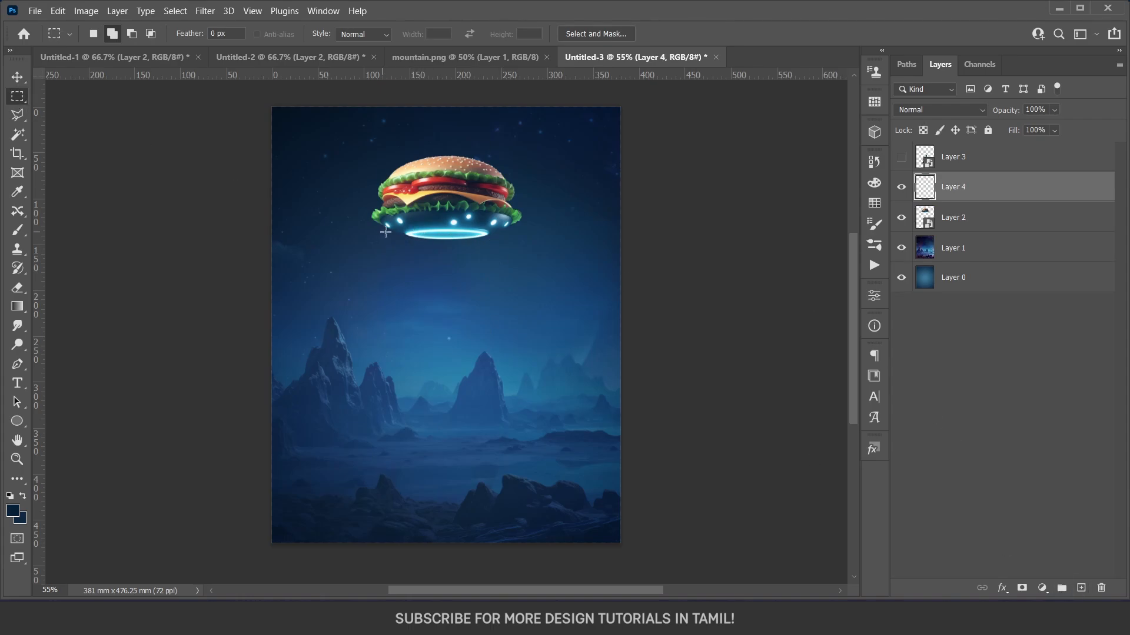
Fill a tall rectangular selection from the UFO's ring down to the rocks with light cyan sampled from the ring, and deselect.
drag(406, 234, 487, 473)
key(b)
scroll(473, 236, up, 6)
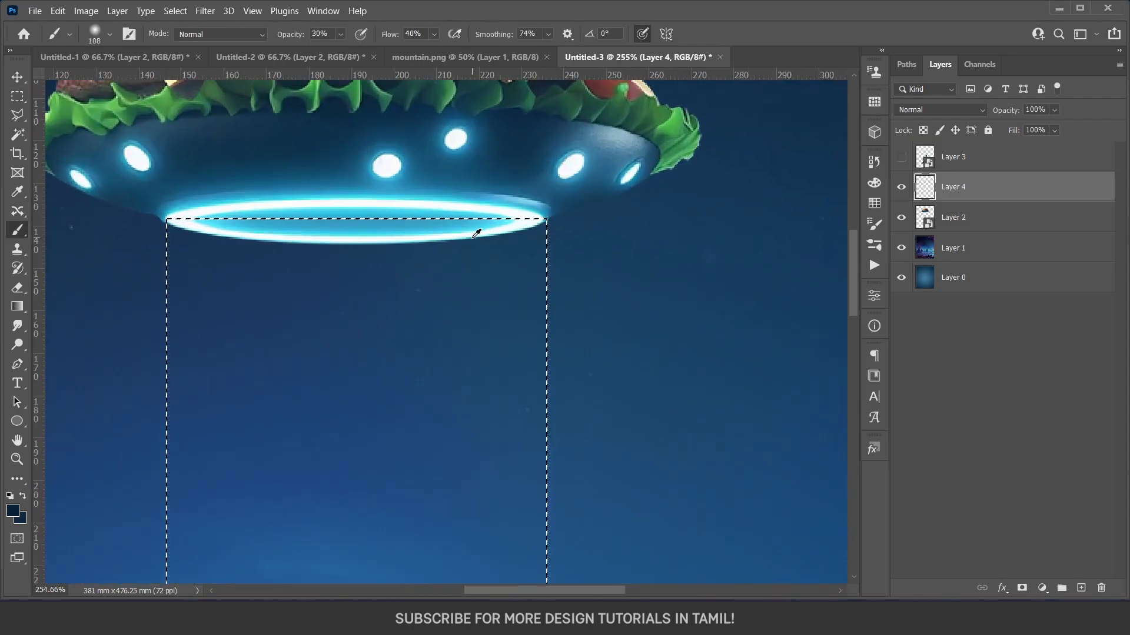
alt+click(466, 246)
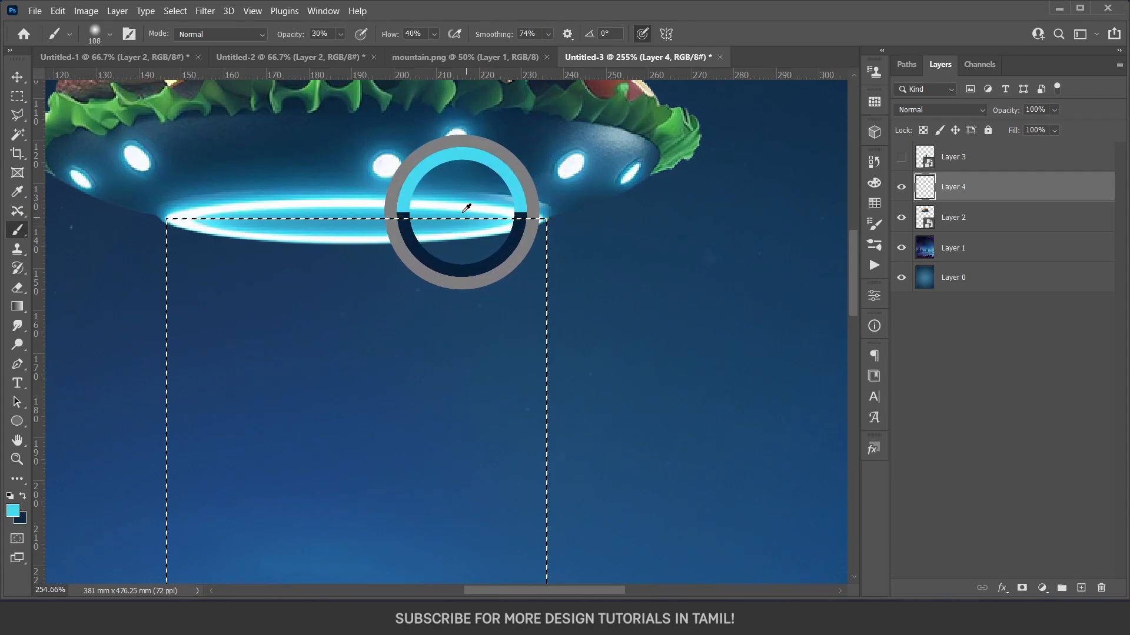
scroll(465, 209, down, 2)
scroll(465, 205, down, 5)
key(alt+BackSpace)
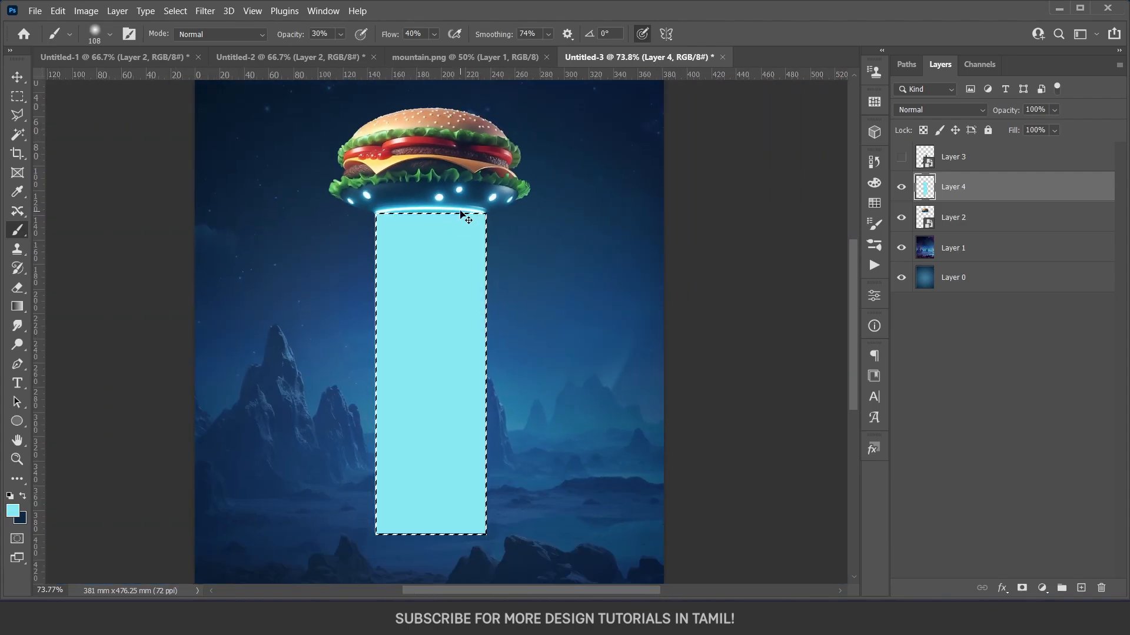
key(ctrl+d)
scroll(461, 295, down, 2)
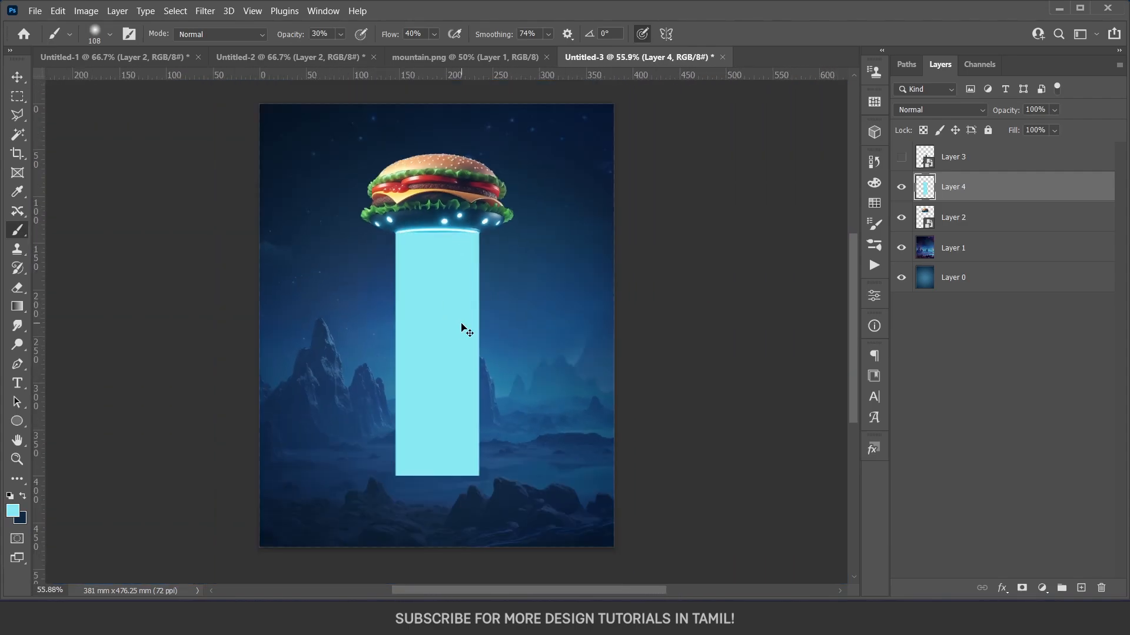
Flare the cyan rectangle's base symmetrically by about 15.4° per side into a beam and set its blend mode to Linear Dodge (Add).
key(ctrl+t)
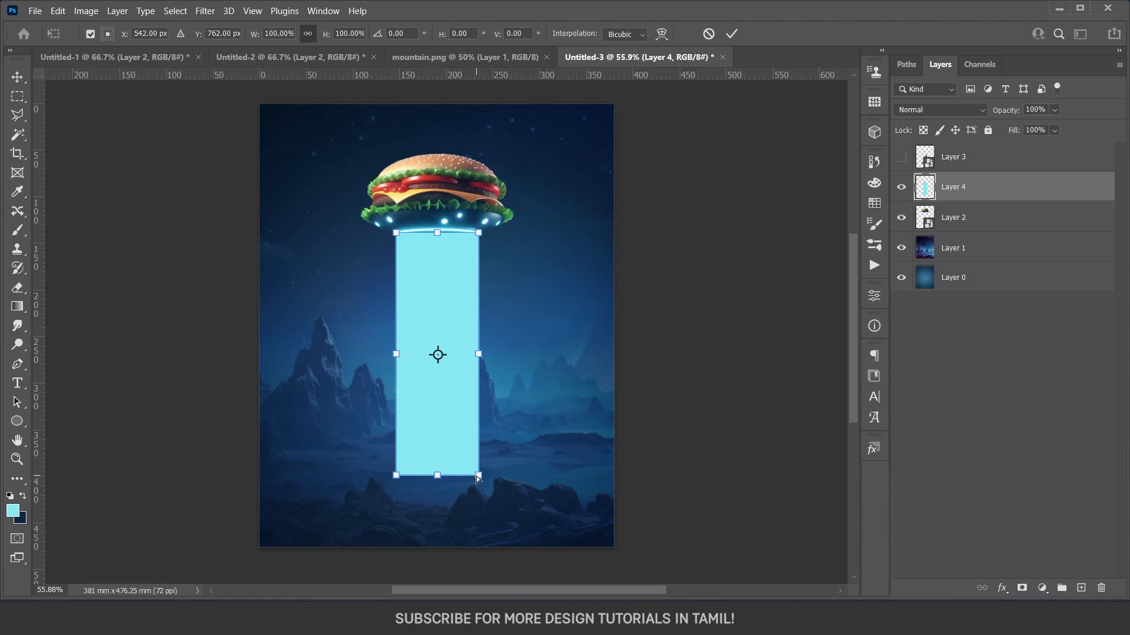
drag(479, 478, 545, 493)
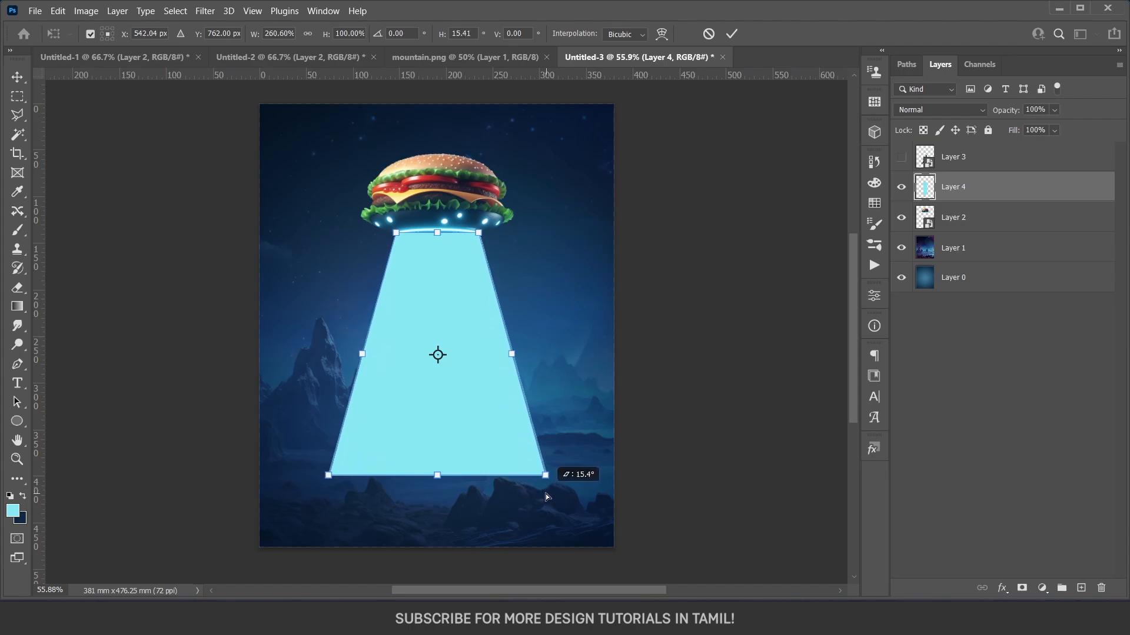
key(Return)
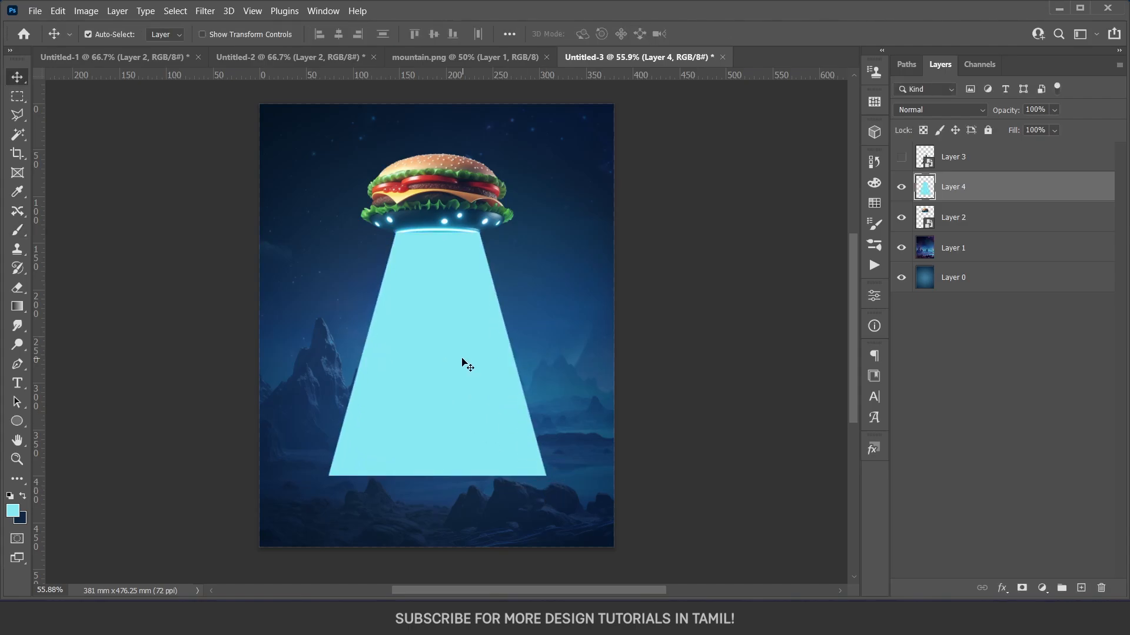
click(923, 108)
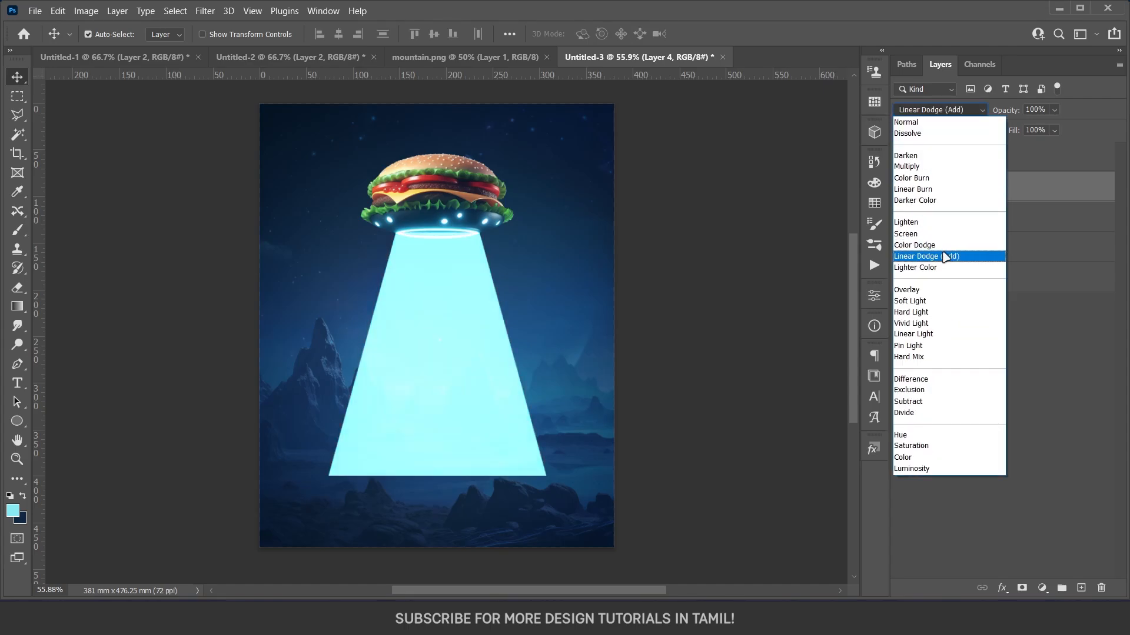
click(943, 257)
Soften the beam with a 6.0-pixel Gaussian Blur and lower the layer's Fill to 54%.
click(204, 11)
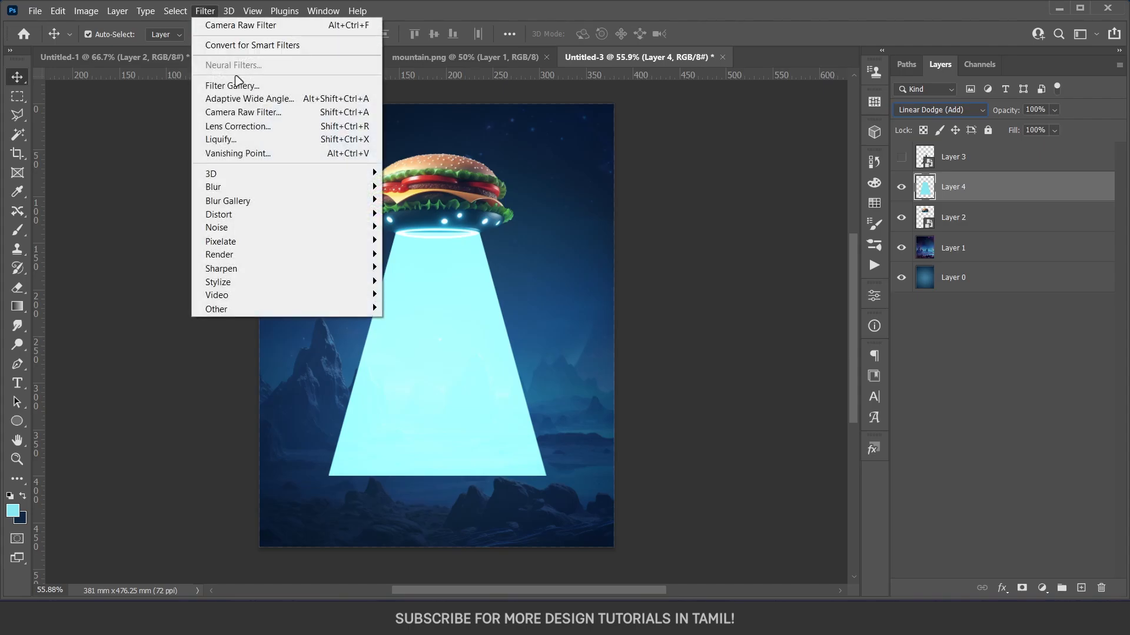
mouse_move(293, 186)
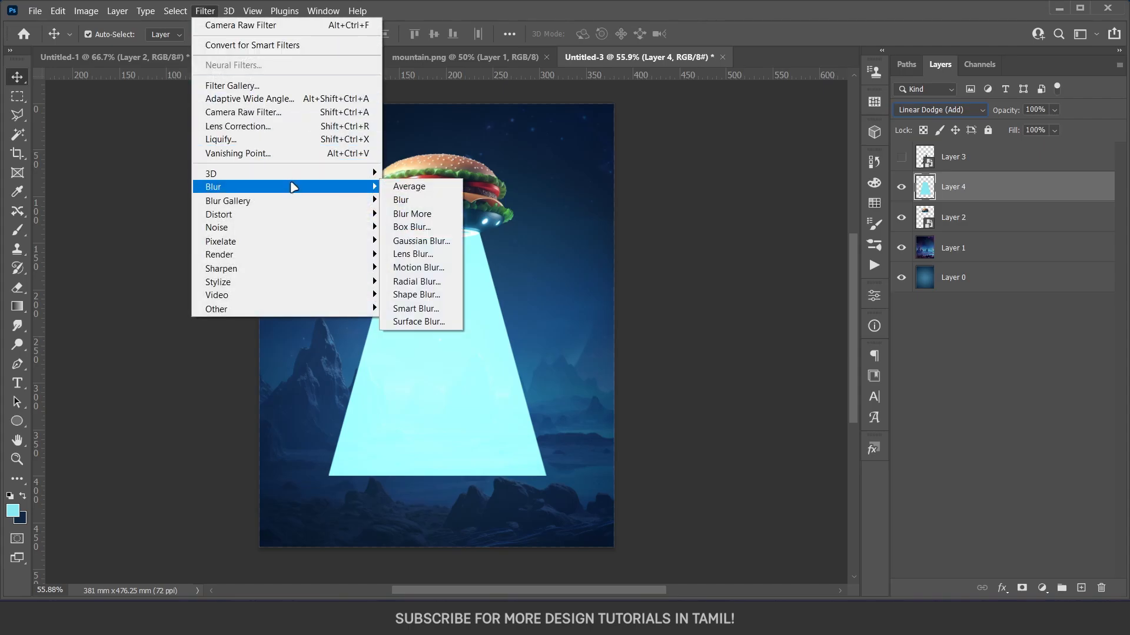
click(417, 242)
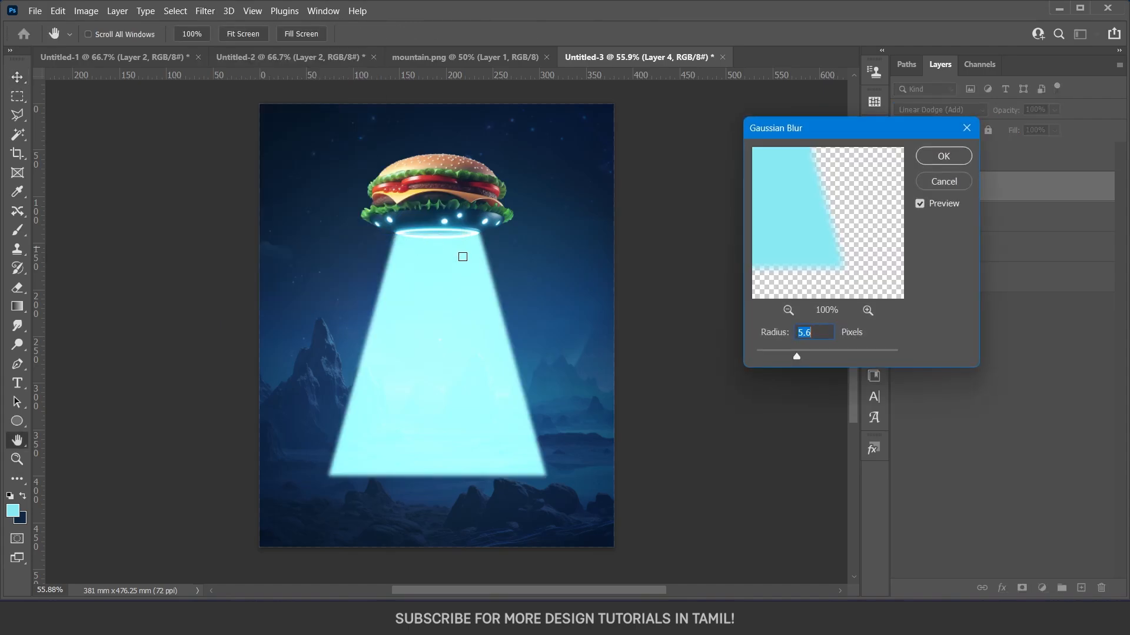
click(942, 157)
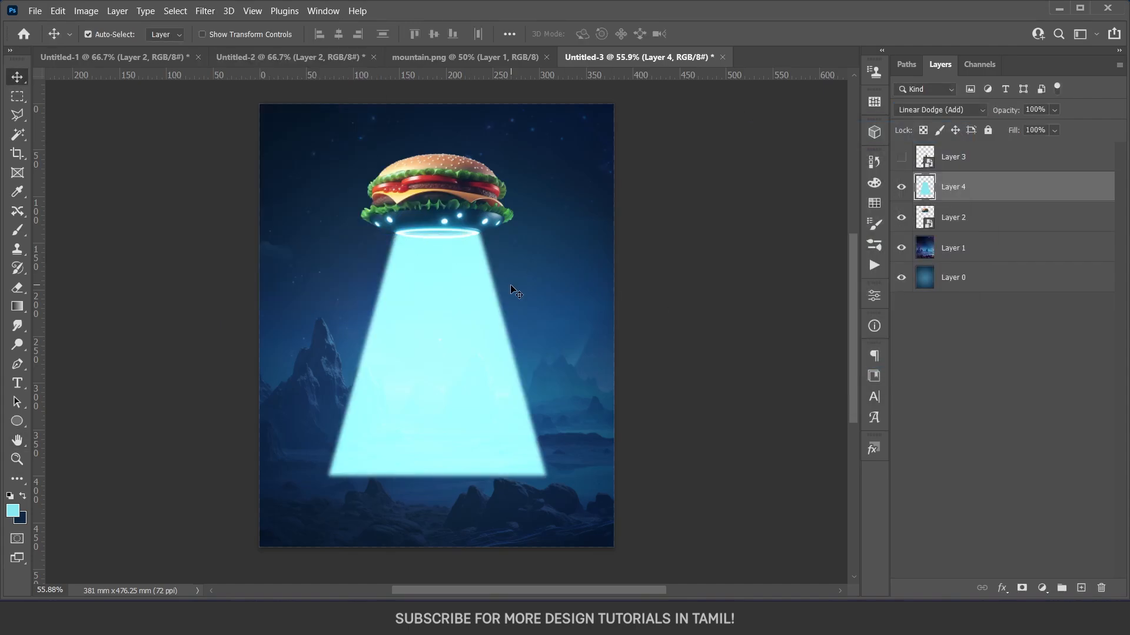
click(1053, 131)
drag(1074, 146, 1039, 152)
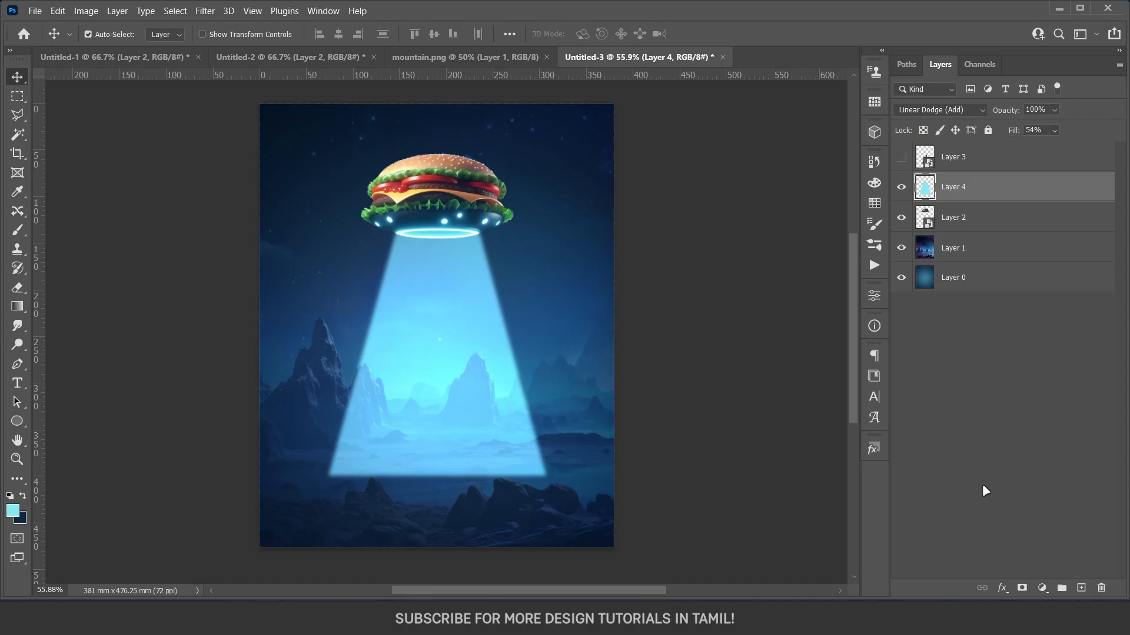
Add a layer mask to the beam and softly erase its centre and lower edge so it fades into the ground.
click(1022, 588)
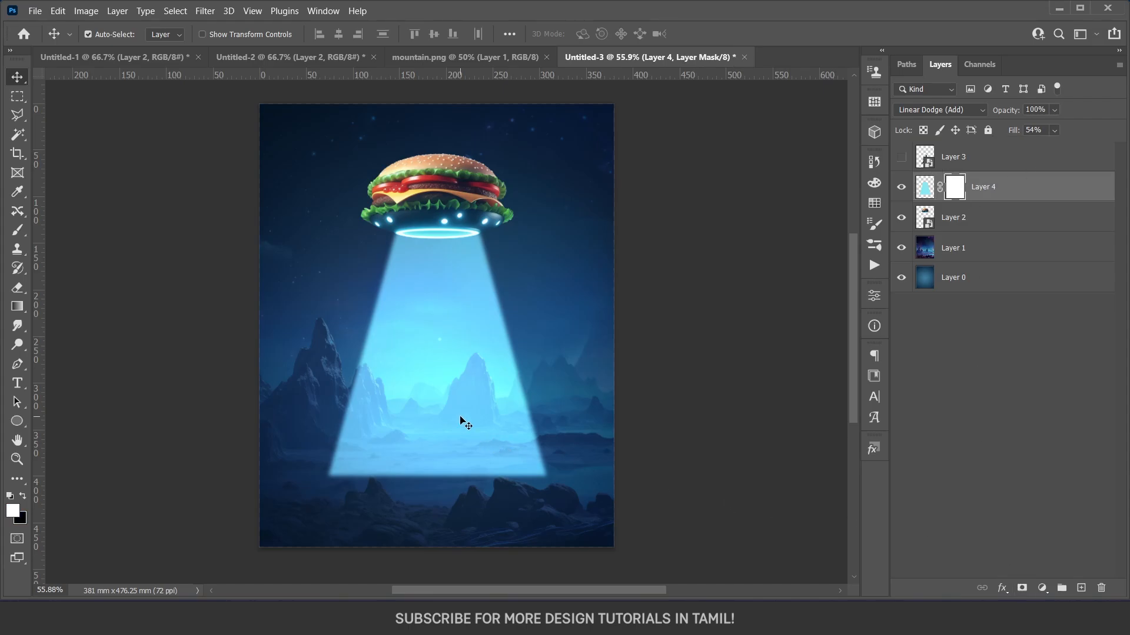
key(e)
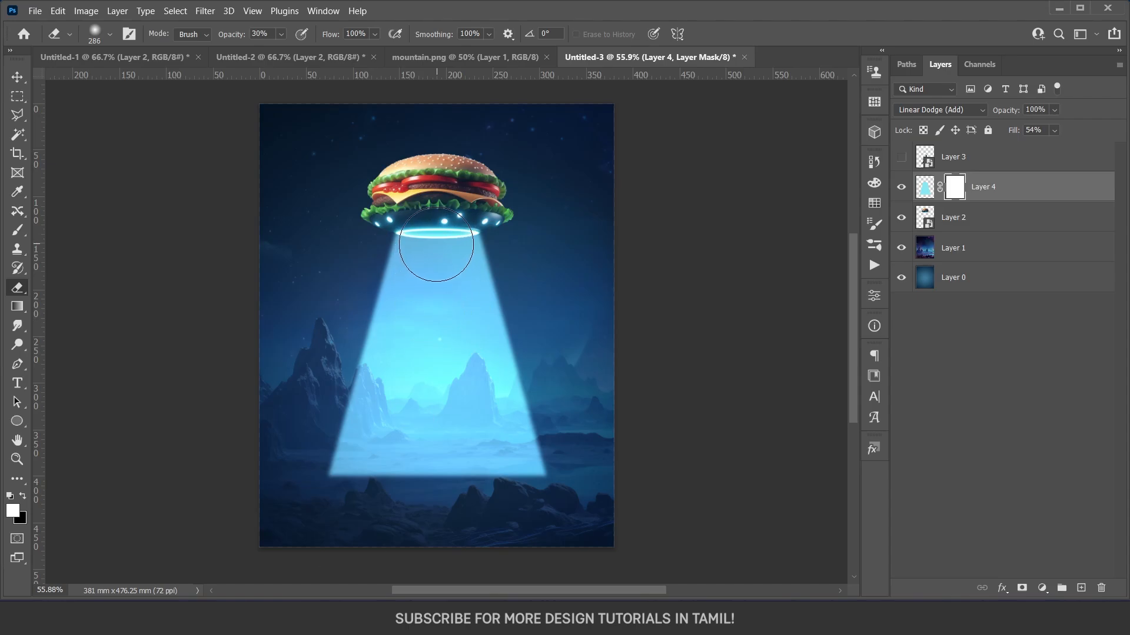
drag(436, 245, 429, 245)
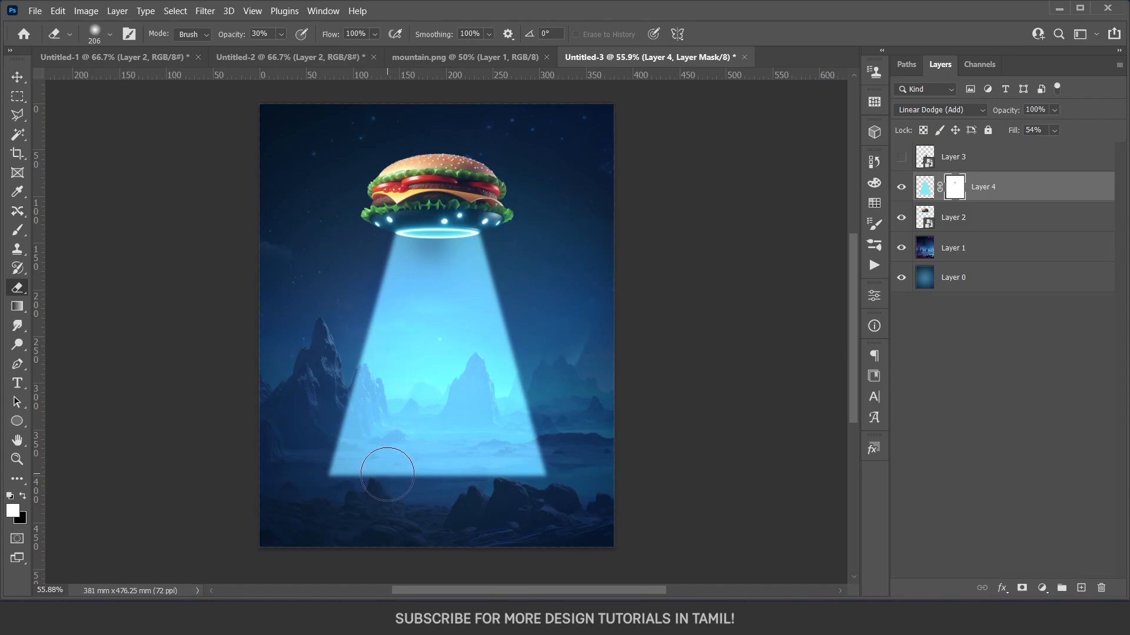
mouse_move(388, 474)
mouse_down()
mouse_move(449, 243)
mouse_move(432, 501)
mouse_move(423, 471)
mouse_up()
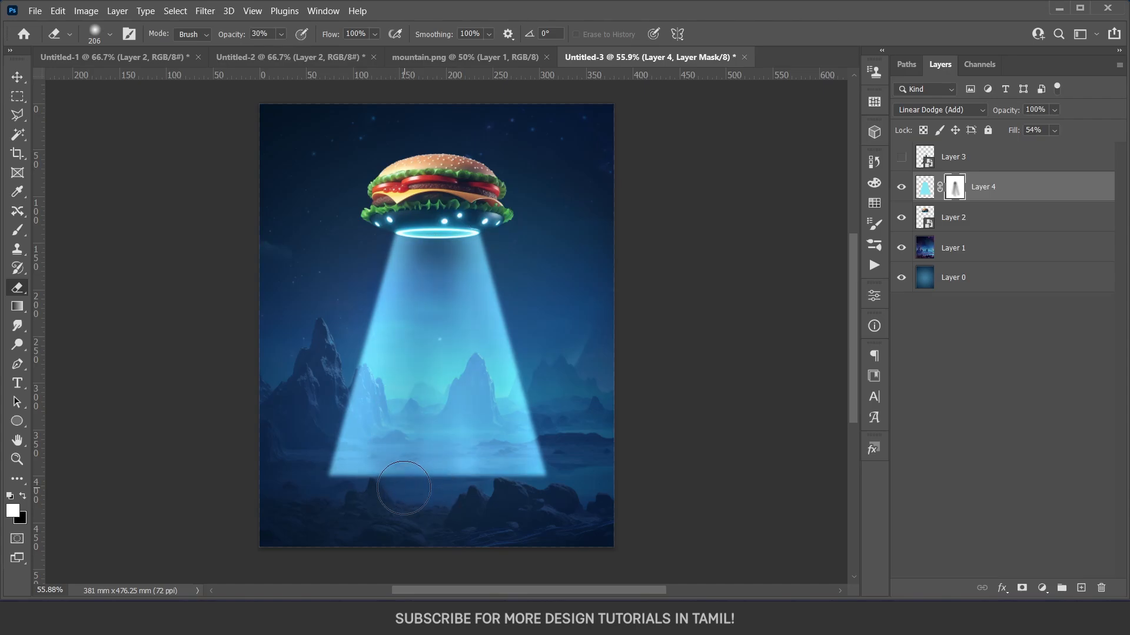
mouse_move(476, 502)
mouse_down()
mouse_move(426, 233)
mouse_move(444, 240)
mouse_move(432, 466)
mouse_up()
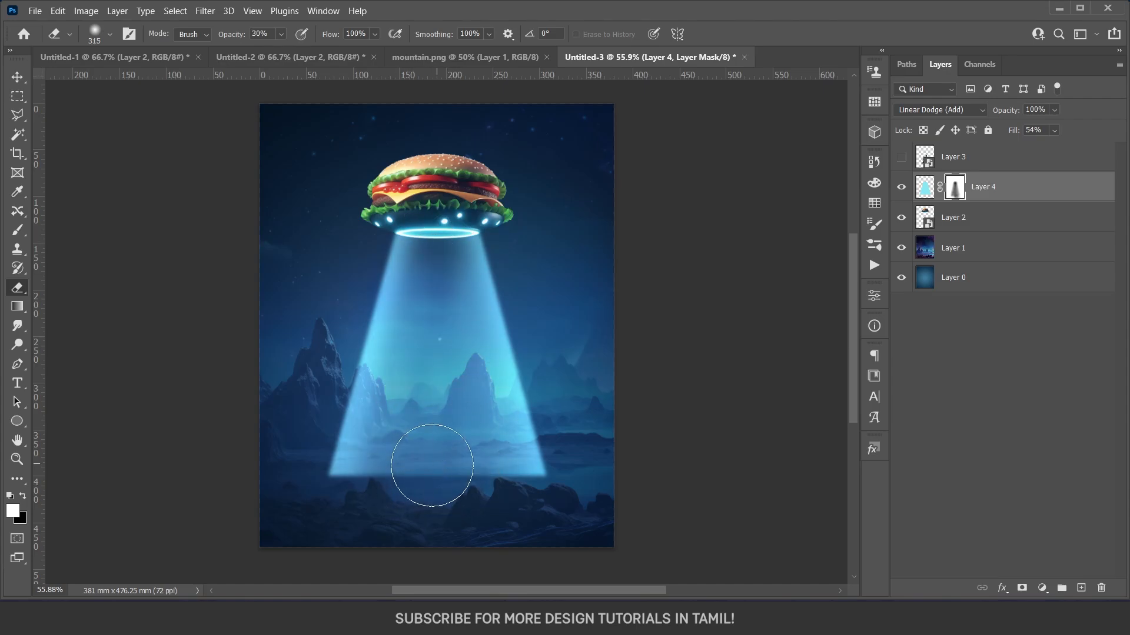
key(bracketleft)
key(8)
mouse_move(324, 491)
mouse_down()
mouse_move(365, 504)
mouse_move(523, 503)
mouse_up()
key(v)
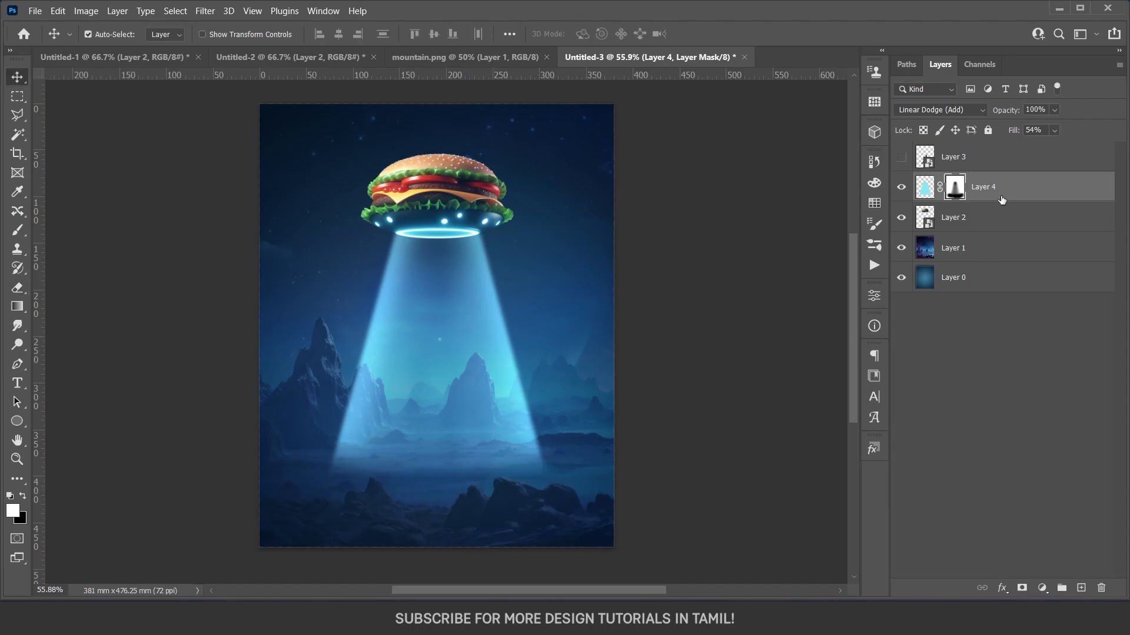
Duplicate the masked beam layer and set the copy's Fill to 17%.
key(ctrl+2)
key(ctrl+j)
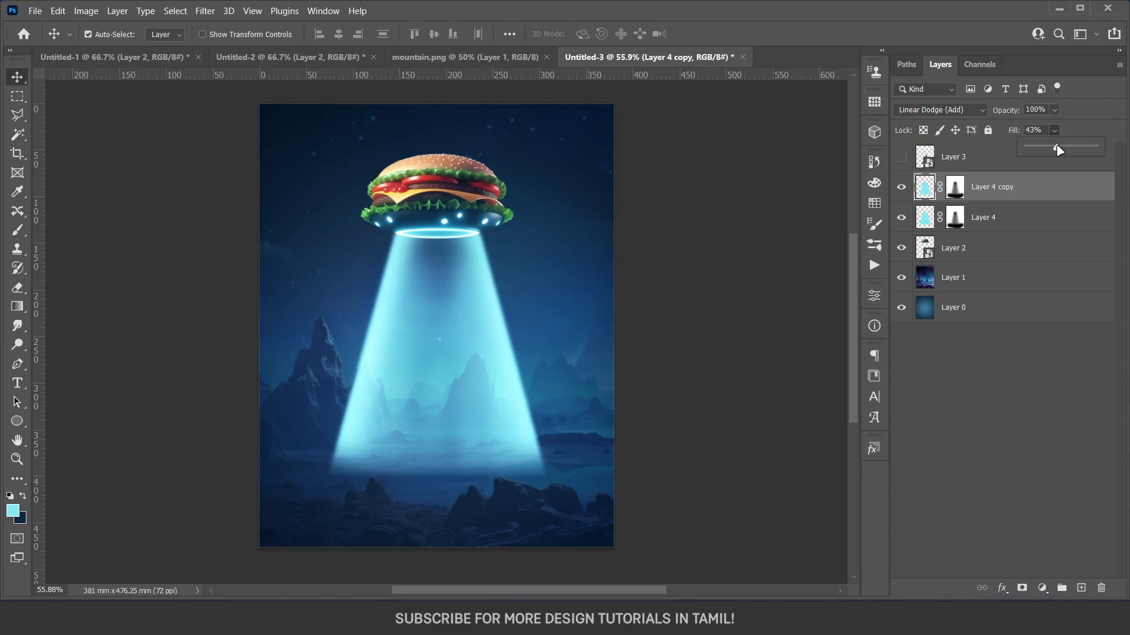
drag(1056, 146, 1036, 150)
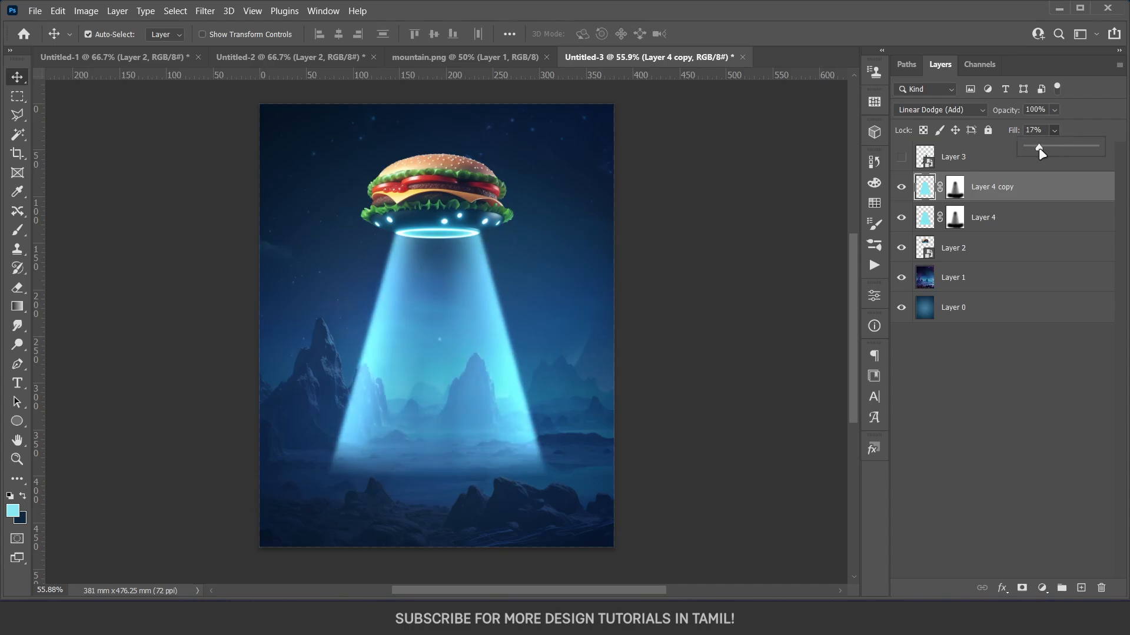
click(999, 382)
Duplicate the beam copy once more as a layer with Normal blending and 100% Fill, and delete its layer mask.
click(1033, 185)
key(ctrl+j)
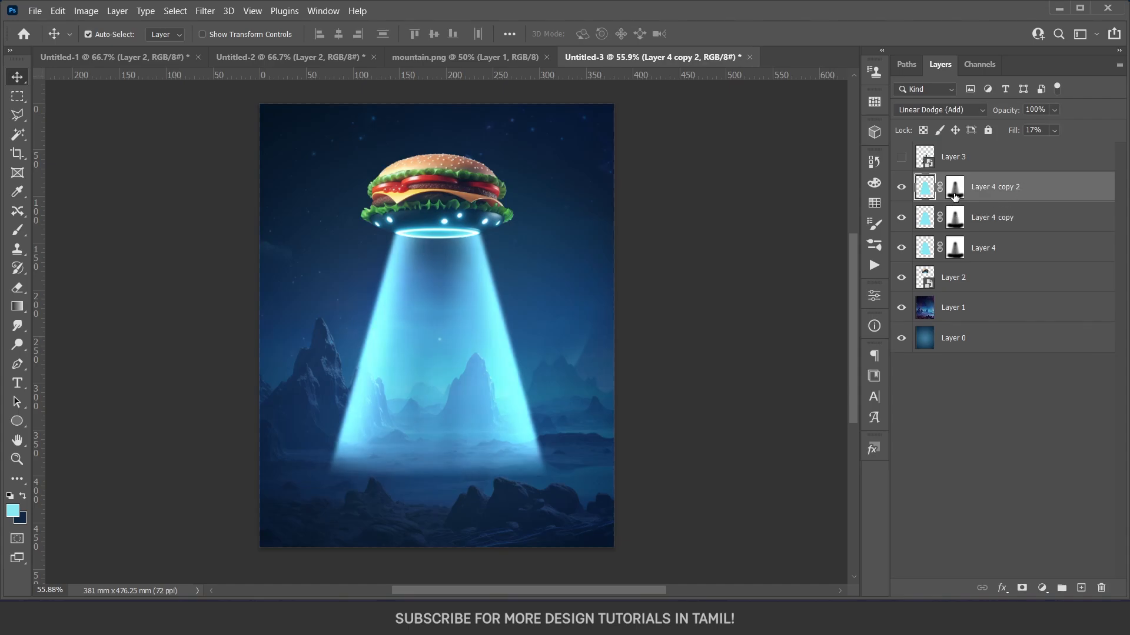
click(967, 111)
click(940, 122)
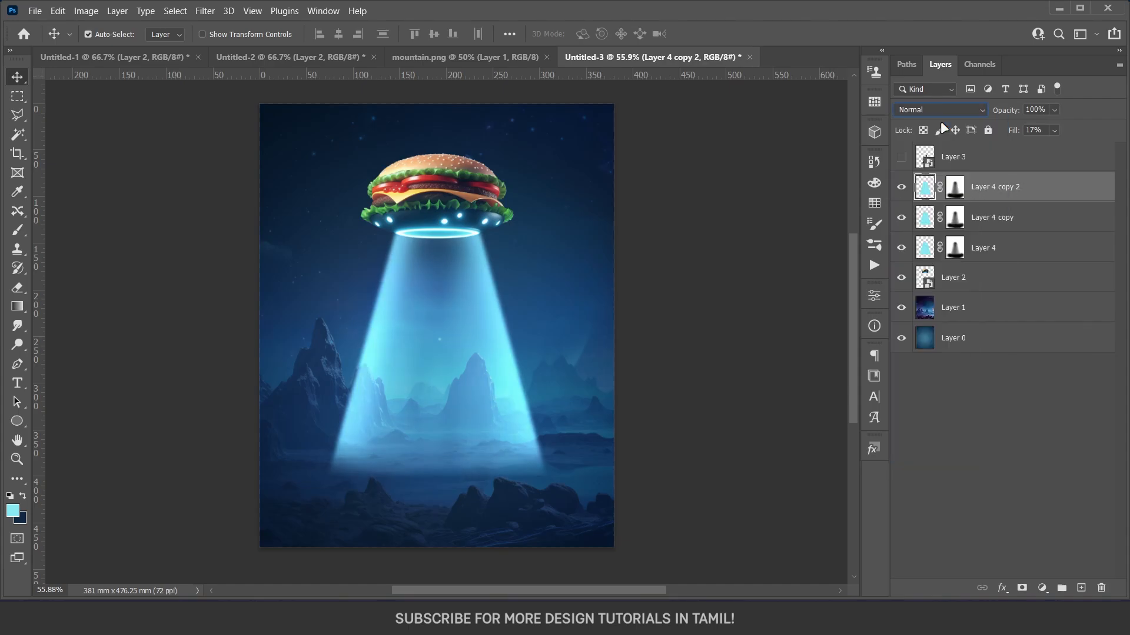
click(1053, 133)
drag(1060, 147, 1121, 148)
click(1005, 362)
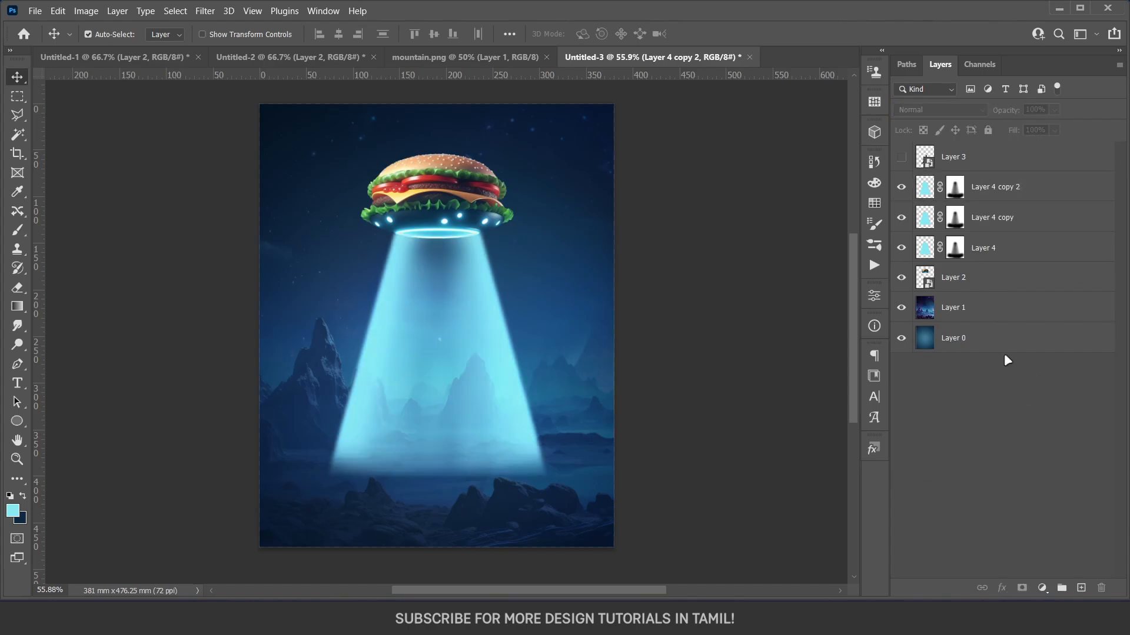
right_click(963, 193)
click(996, 217)
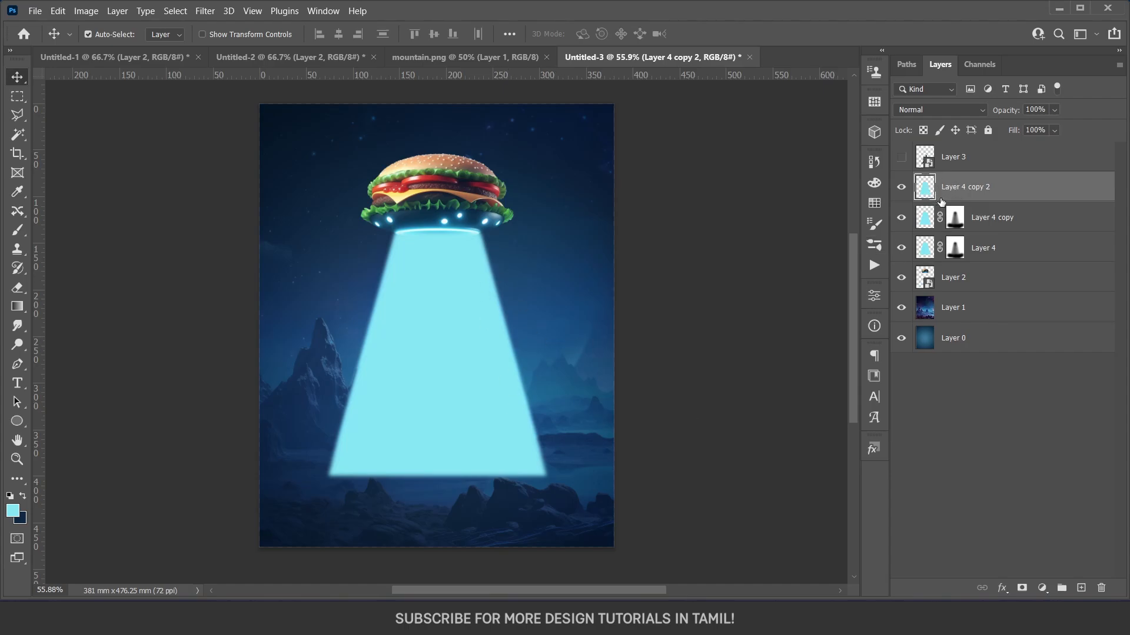
Lock the transparent pixels of the unmasked beam copy and fill it with 50% Gray.
click(926, 129)
key(shift+BackSpace)
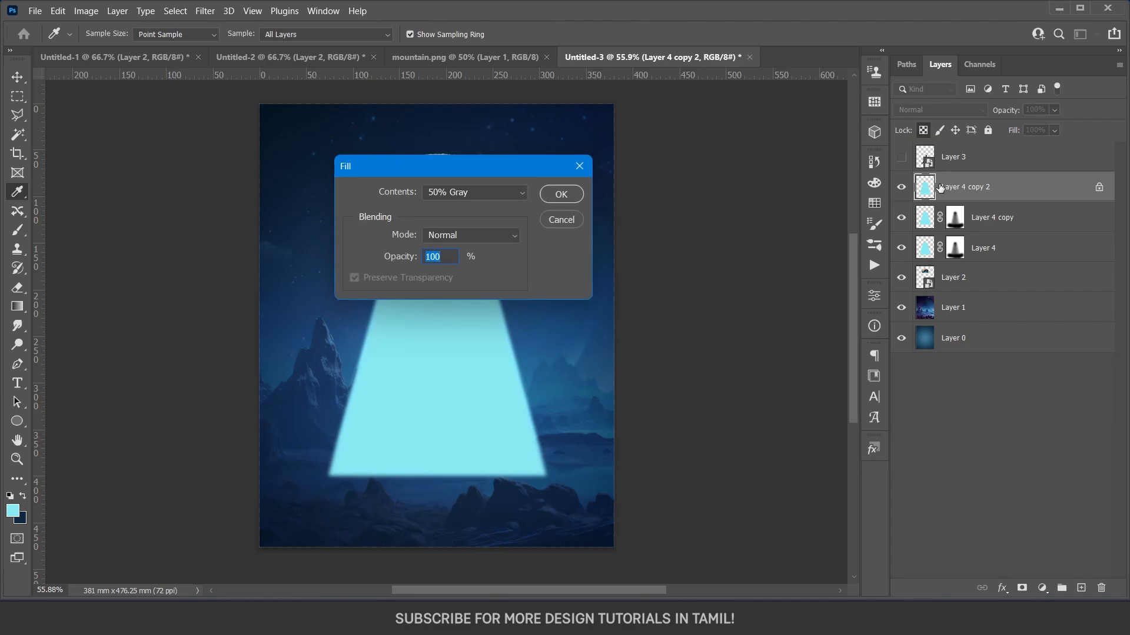
drag(422, 173, 437, 173)
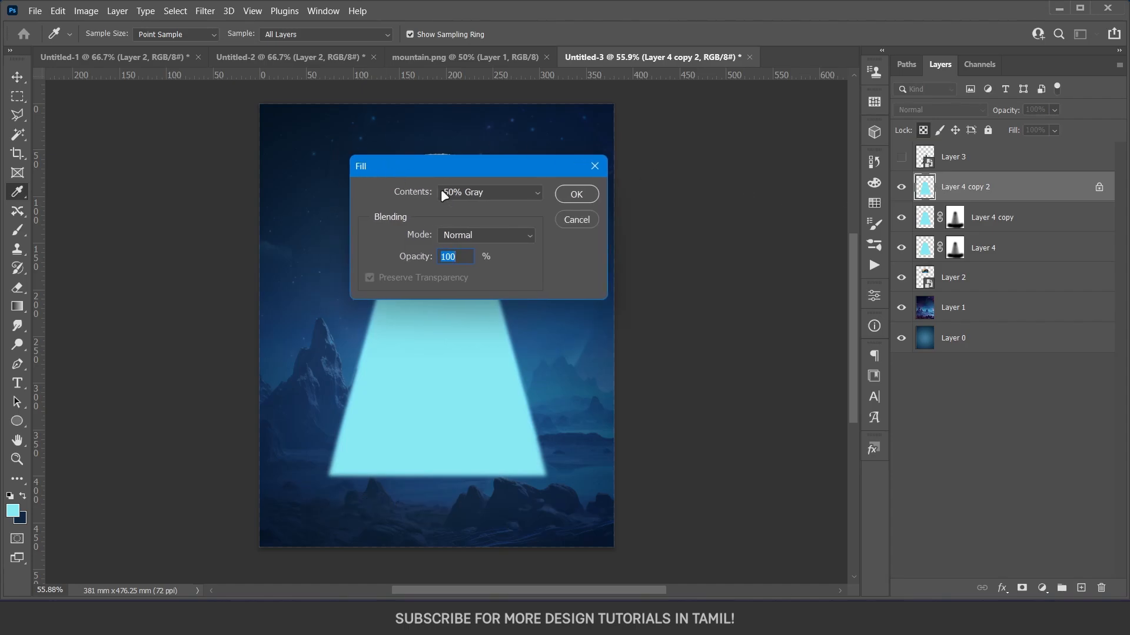
click(465, 192)
click(505, 321)
click(576, 194)
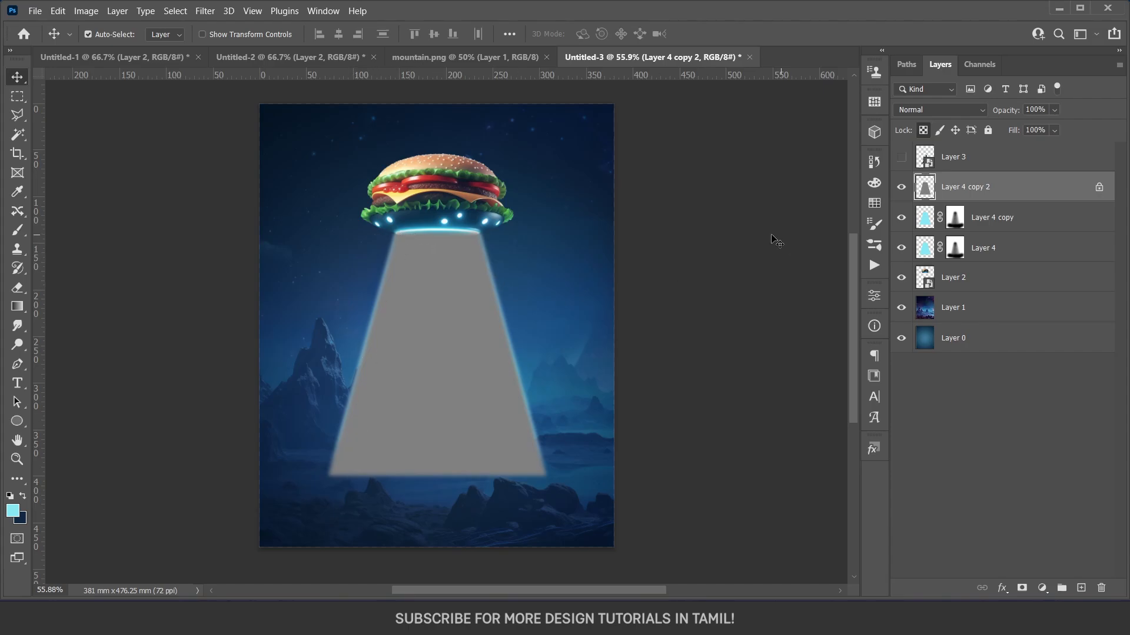
Apply Add Noise to the gray beam at 20.61% with Gaussian distribution and Monochromatic on.
click(205, 11)
mouse_move(235, 227)
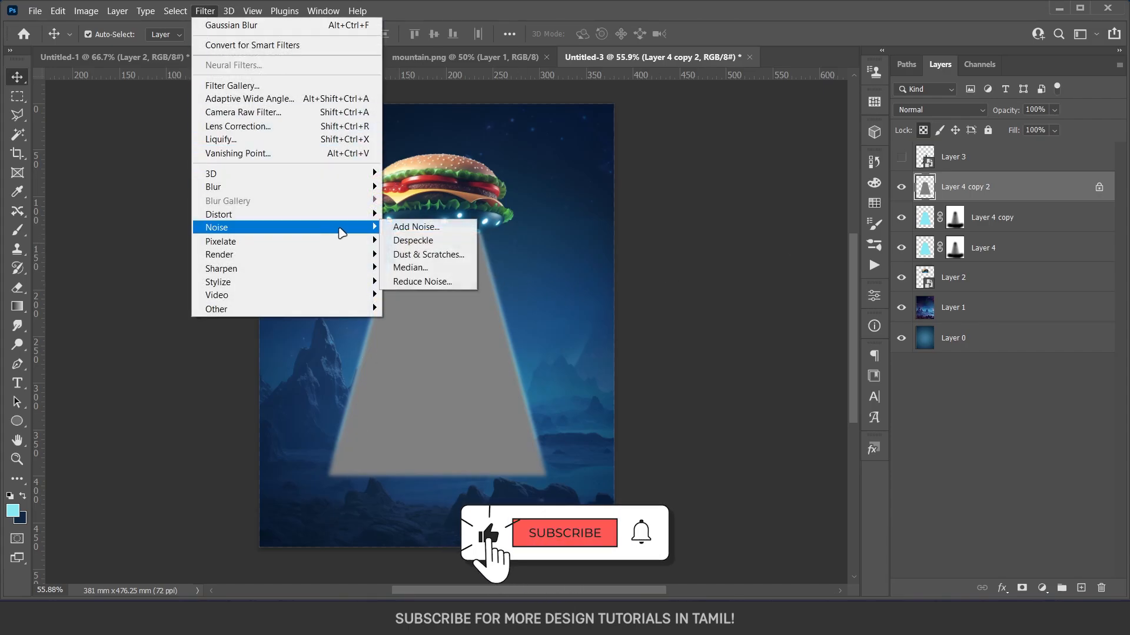
click(412, 227)
drag(525, 87, 708, 107)
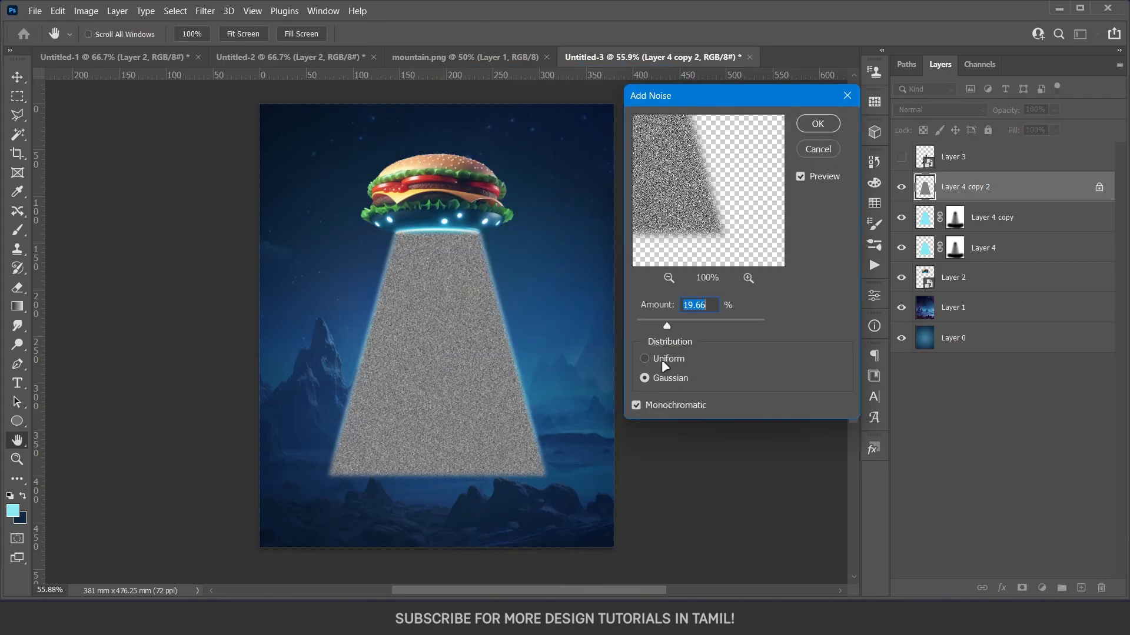
click(663, 361)
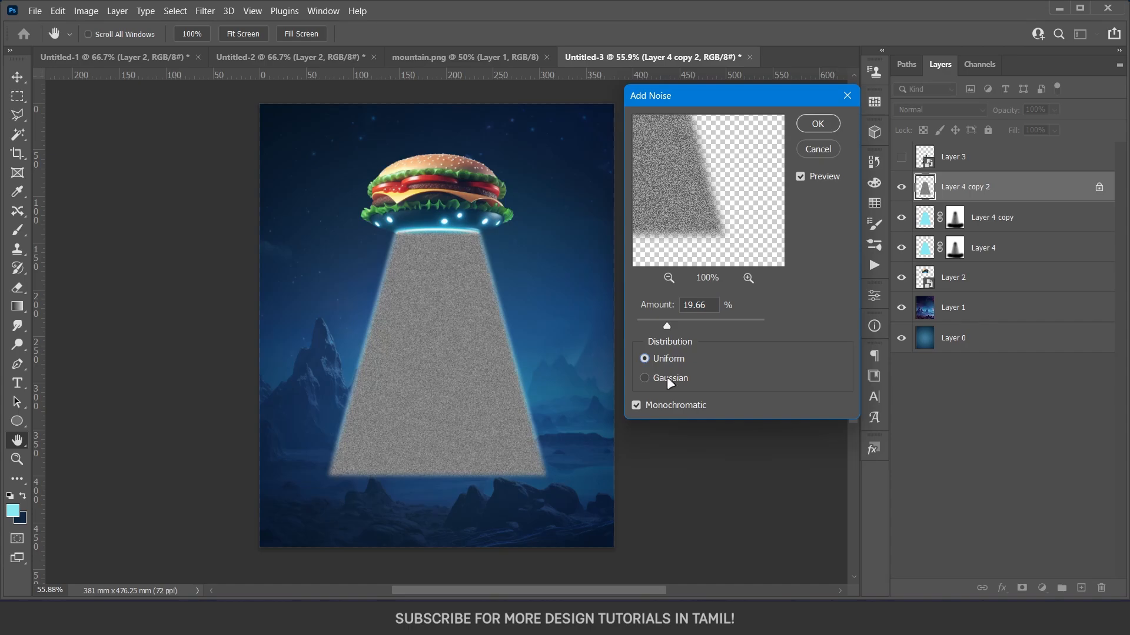
click(669, 381)
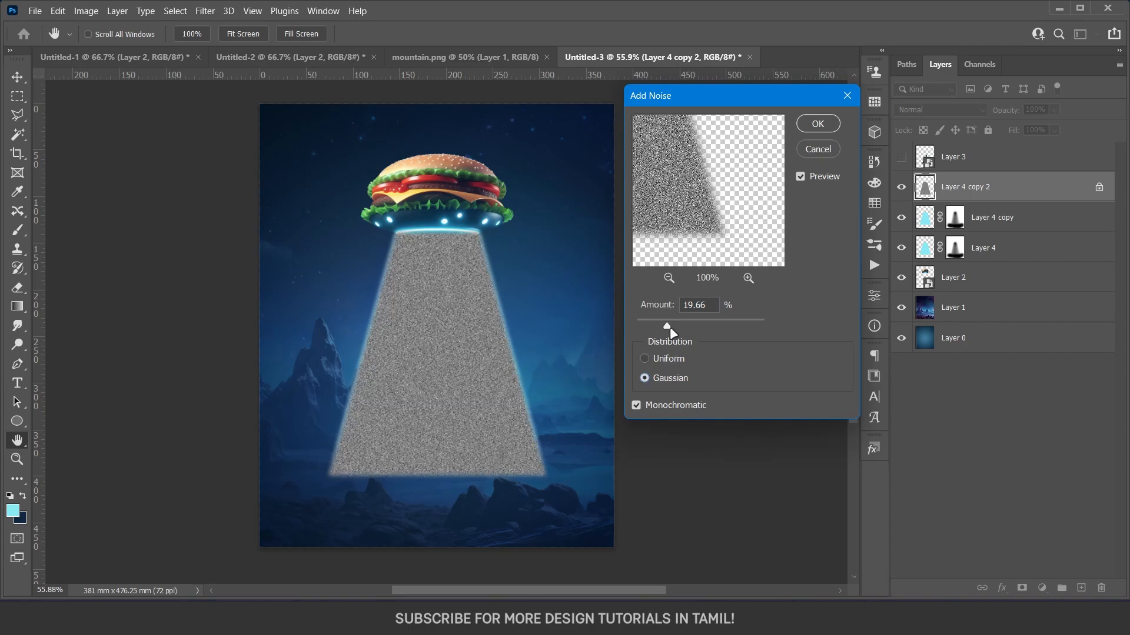
drag(669, 321, 669, 321)
click(816, 125)
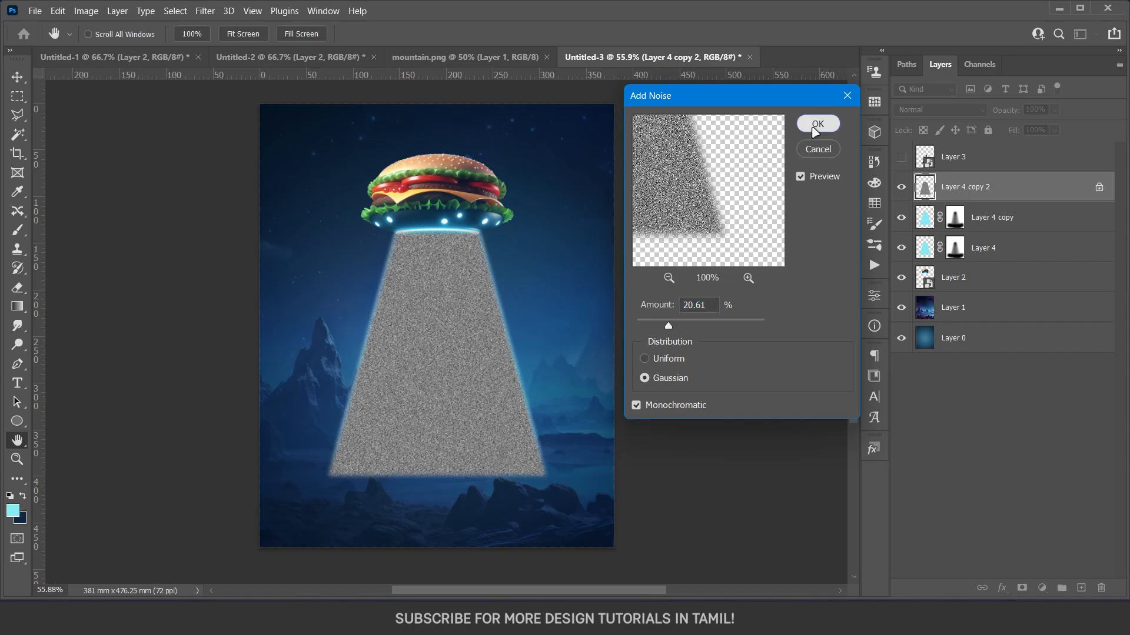
Blend the noise layer as Overlay and reduce its Fill to 25%.
click(939, 110)
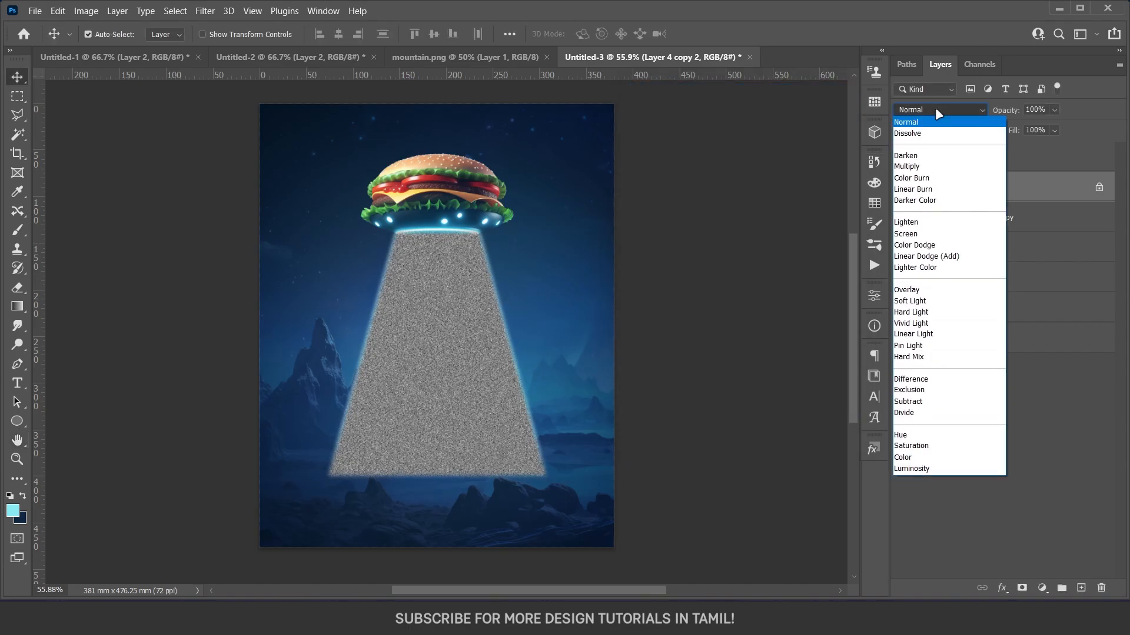
click(924, 290)
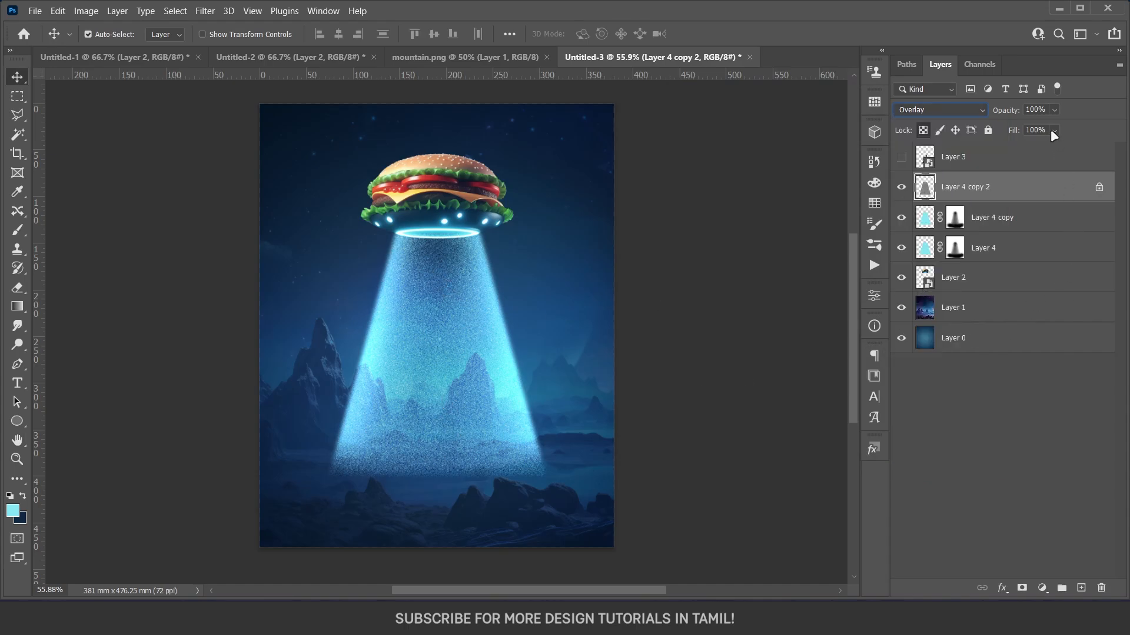
drag(1067, 147, 1020, 152)
Group the burger UFO layer with the three beam layers above it and name the group ufo.
shift+click(1000, 272)
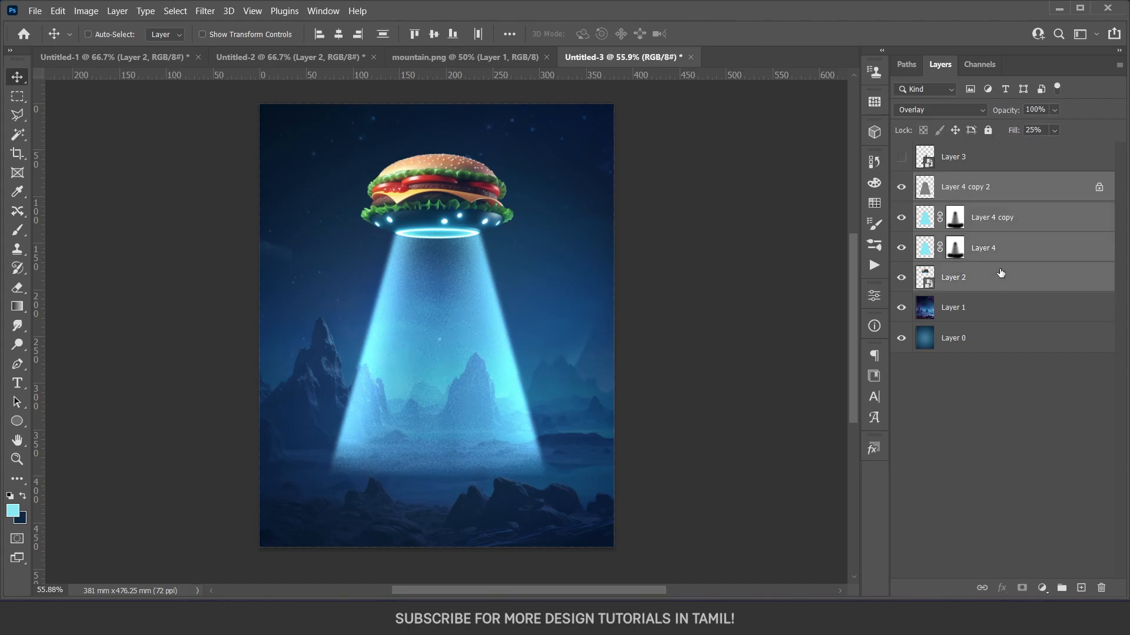
key(ctrl+g)
double_click(963, 181)
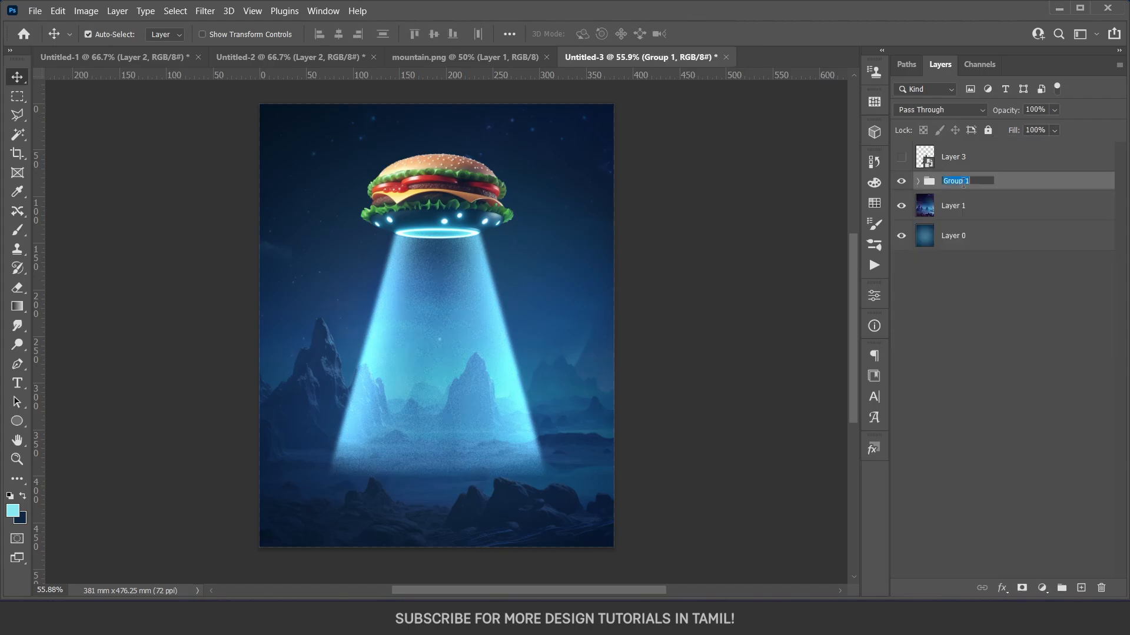
text(ufo)
key(Return)
click(968, 313)
Show the hidden alien layer again and select it.
click(901, 156)
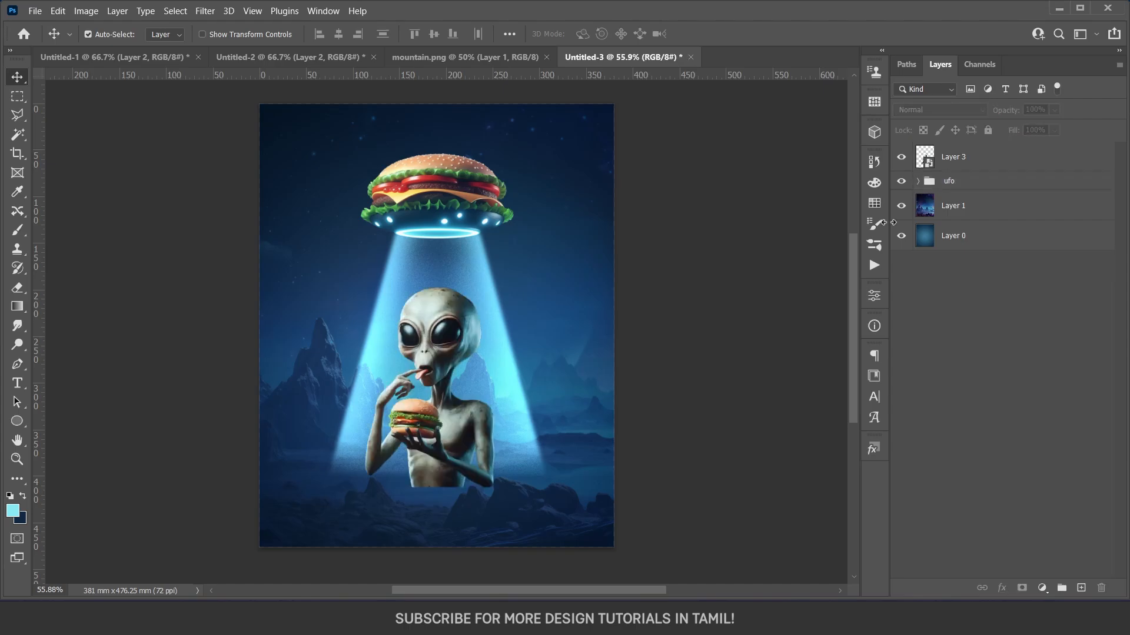
click(957, 163)
scroll(461, 369, up, 1)
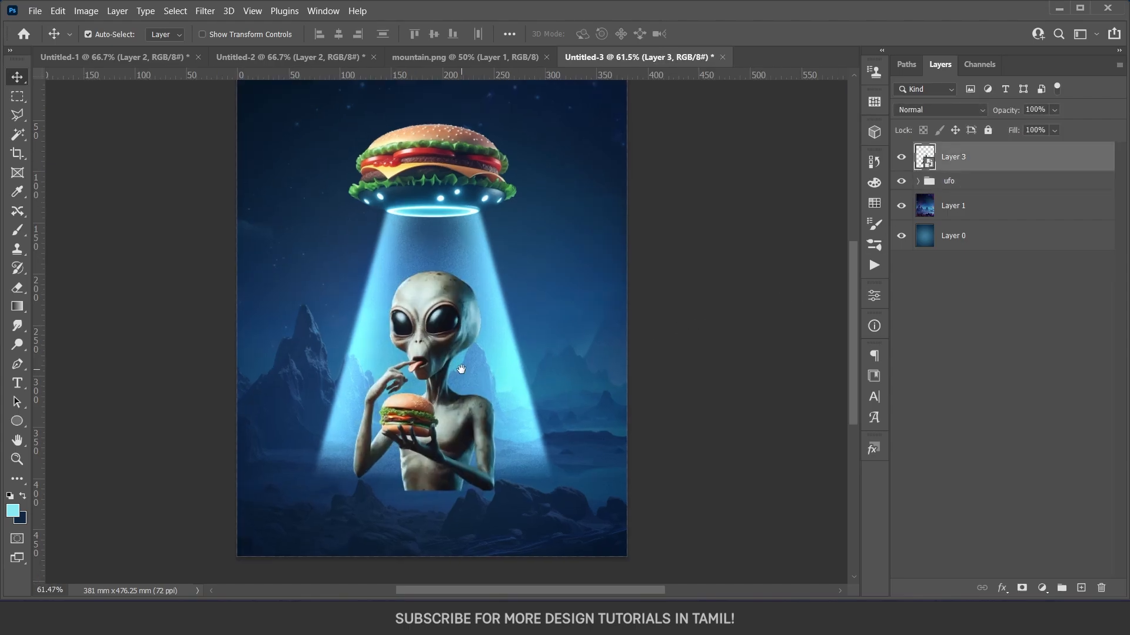
Add a new empty layer above the alien layer and clip it to the alien.
scroll(456, 368, up, 2)
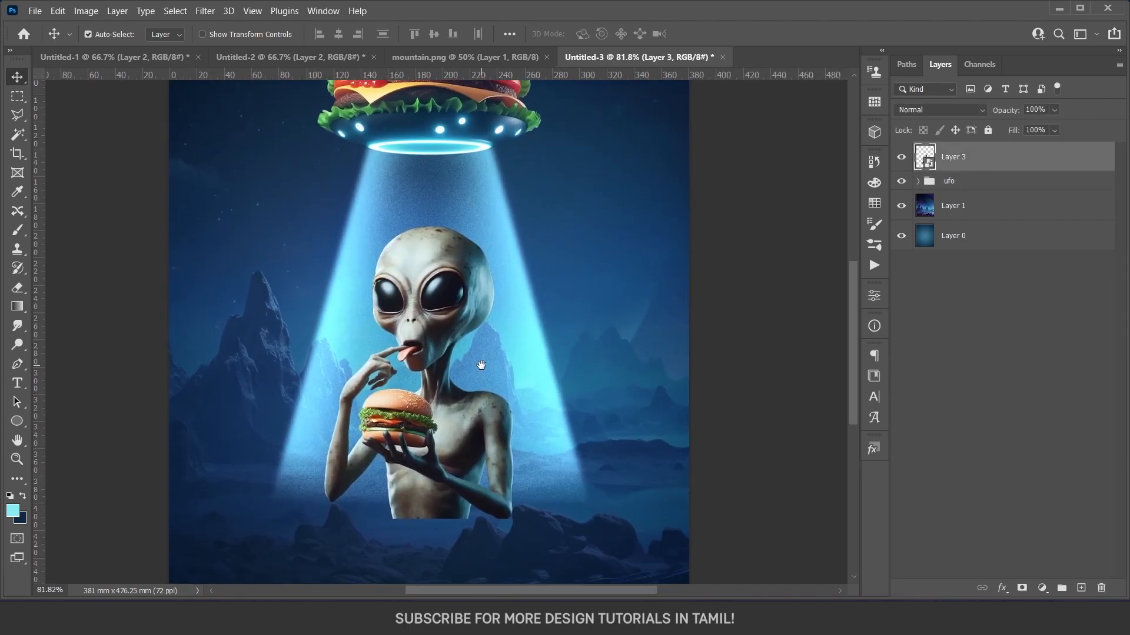
drag(485, 369, 493, 363)
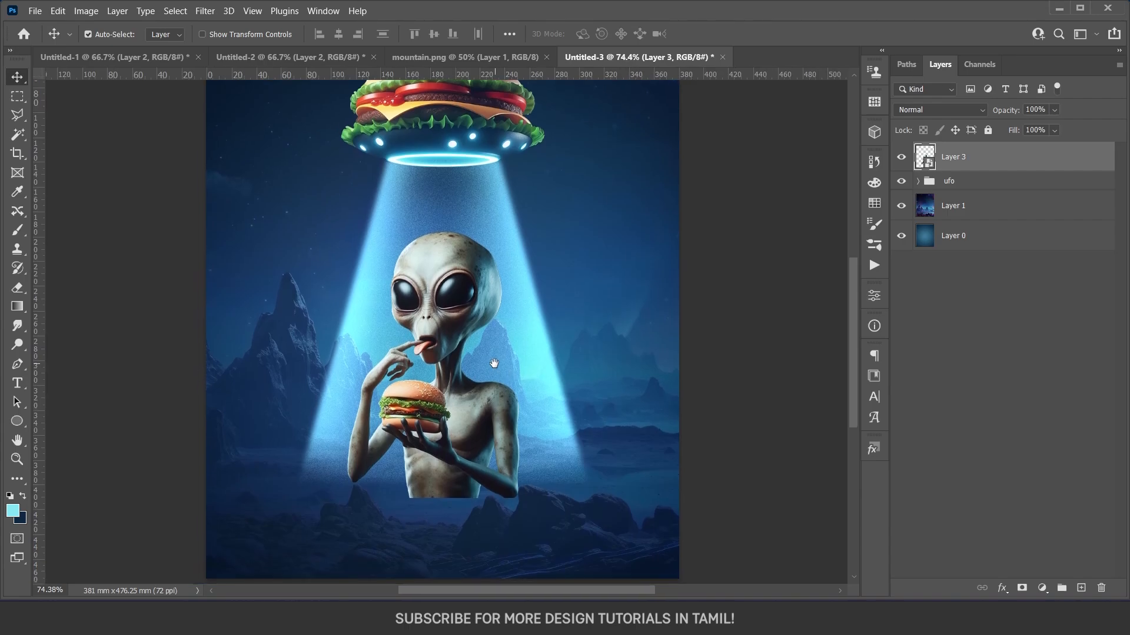
drag(479, 308, 489, 326)
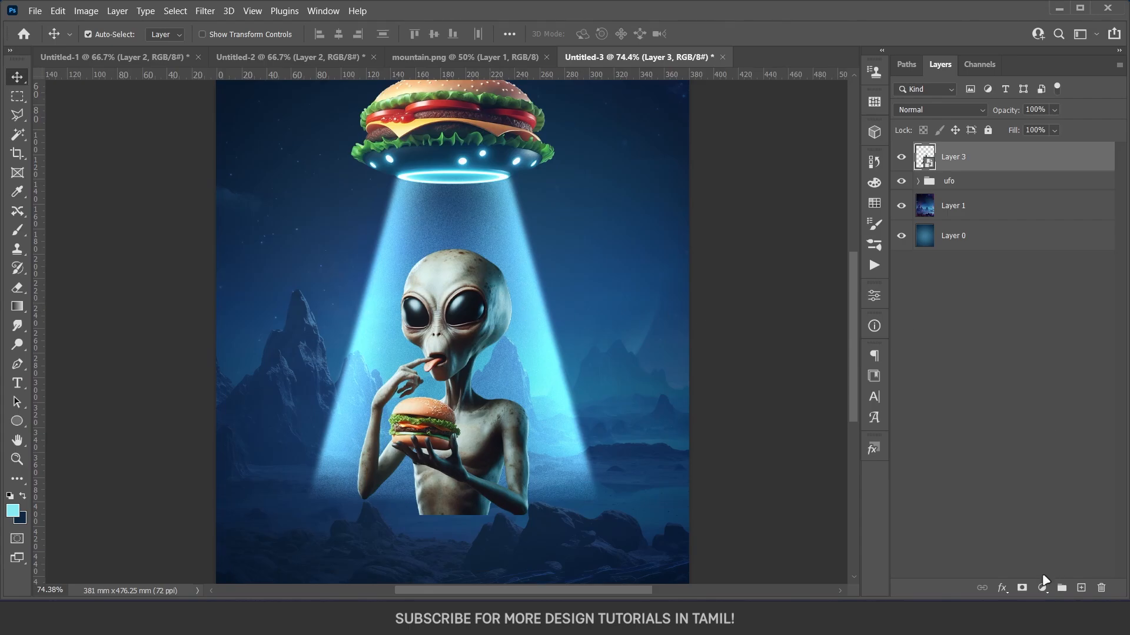
click(1081, 587)
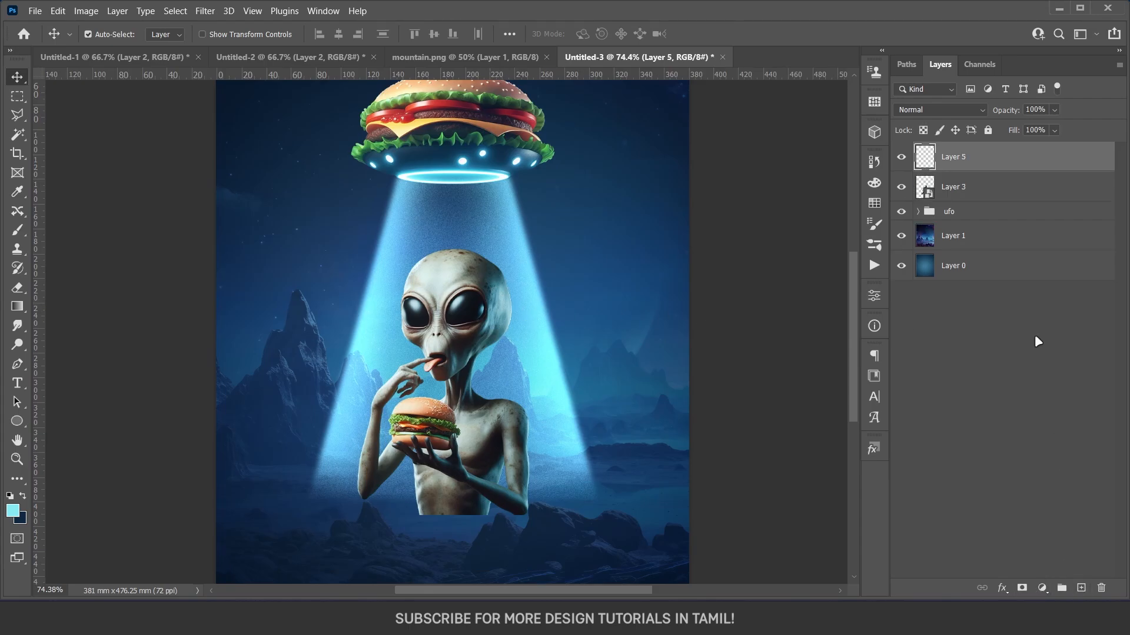
alt+click(968, 171)
Sample the beam's cyan and brush light onto the alien's head at 45% flow, undoing the last stroke.
key(b)
scroll(518, 314, up, 1)
click(433, 34)
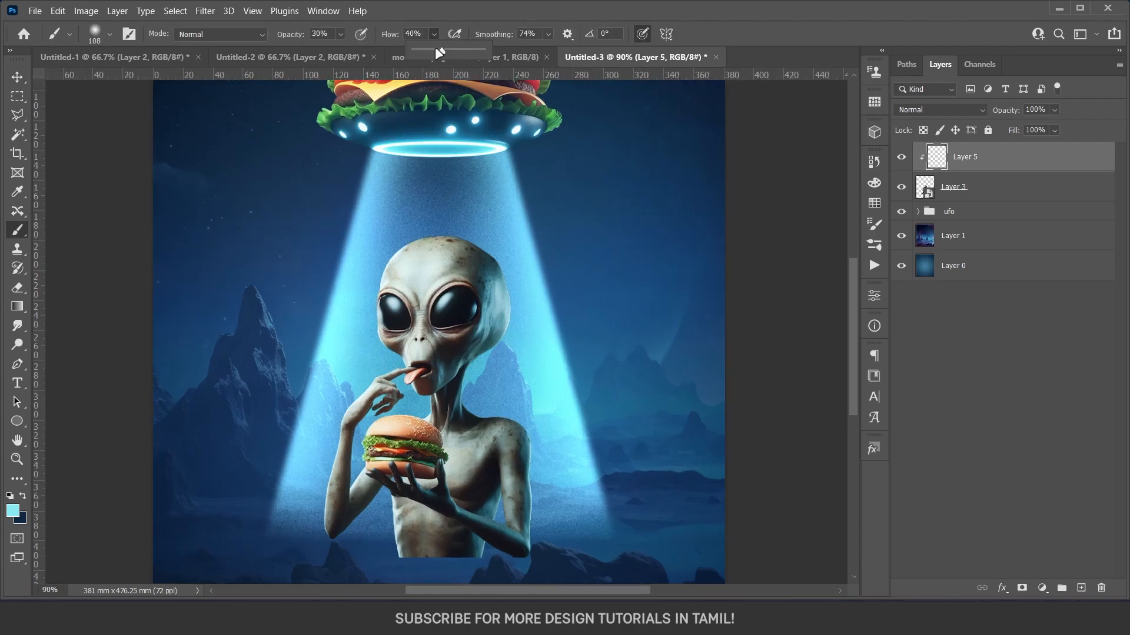
drag(447, 54, 444, 53)
alt+click(499, 148)
drag(496, 152, 483, 149)
mouse_move(474, 225)
mouse_down()
mouse_move(540, 350)
mouse_move(470, 226)
mouse_move(563, 362)
mouse_move(534, 303)
mouse_move(560, 332)
mouse_move(438, 226)
mouse_move(379, 230)
mouse_move(530, 328)
mouse_move(501, 380)
mouse_move(535, 294)
mouse_move(522, 336)
mouse_up()
key(ctrl+z)
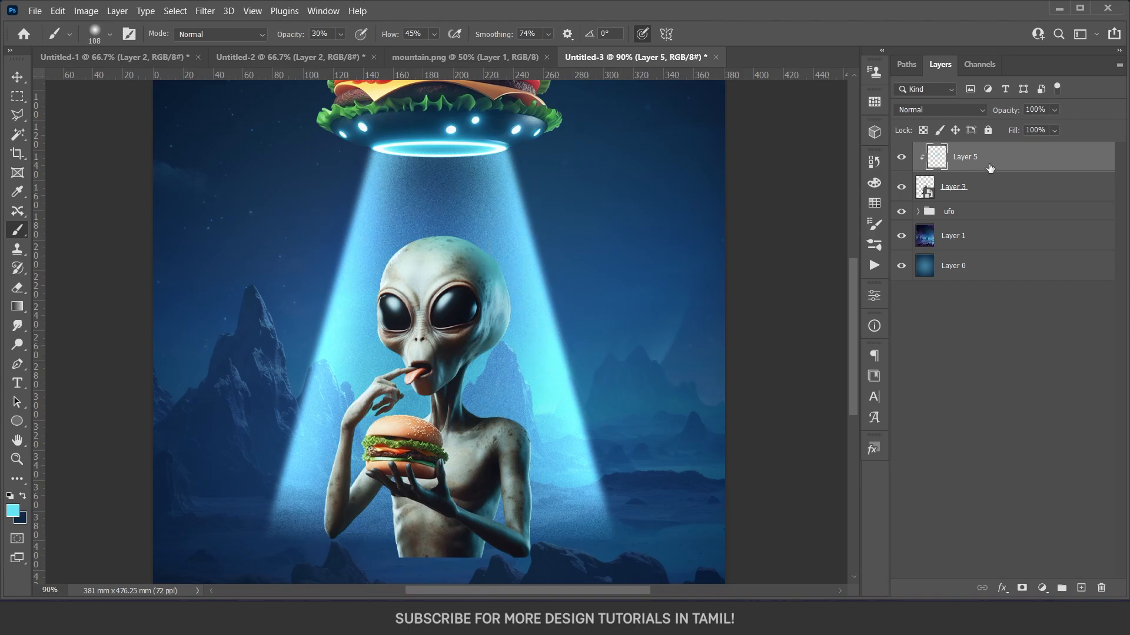
Blend the clipped layer as Linear Dodge (Add) and paint a cyan glow on the alien's head at 60% opacity and 85% flow.
click(938, 113)
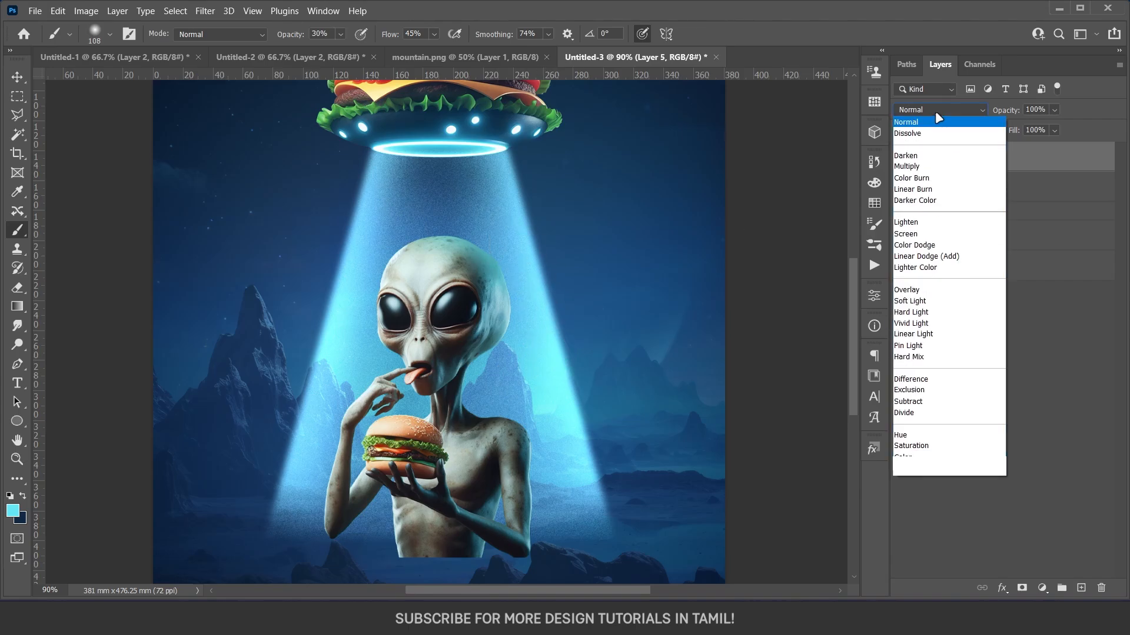
click(943, 257)
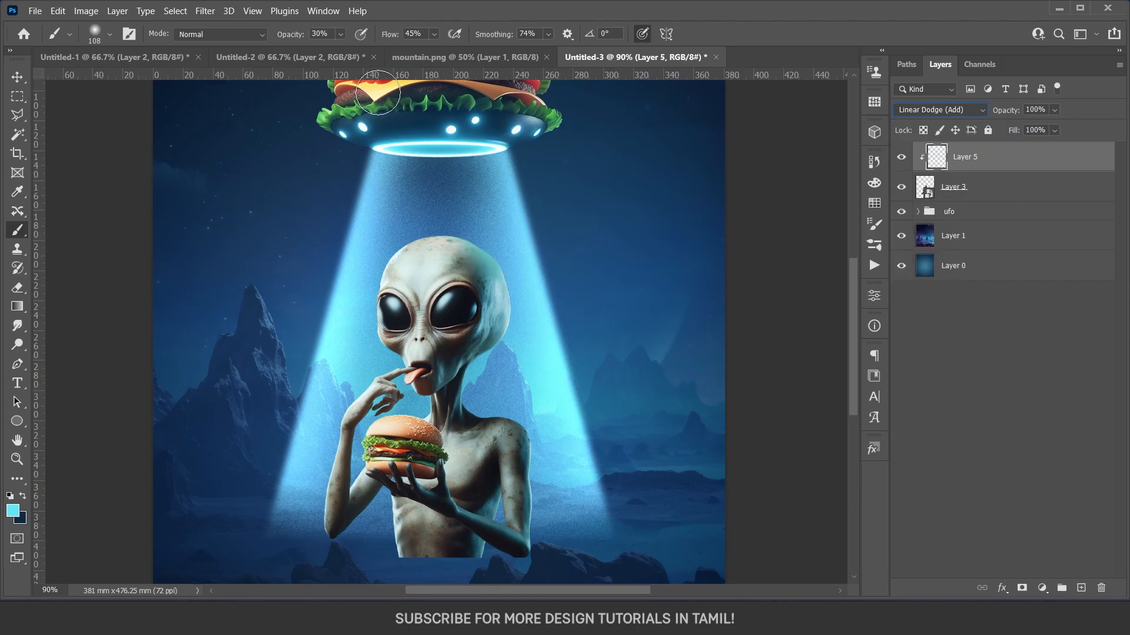
click(433, 34)
drag(438, 51, 469, 52)
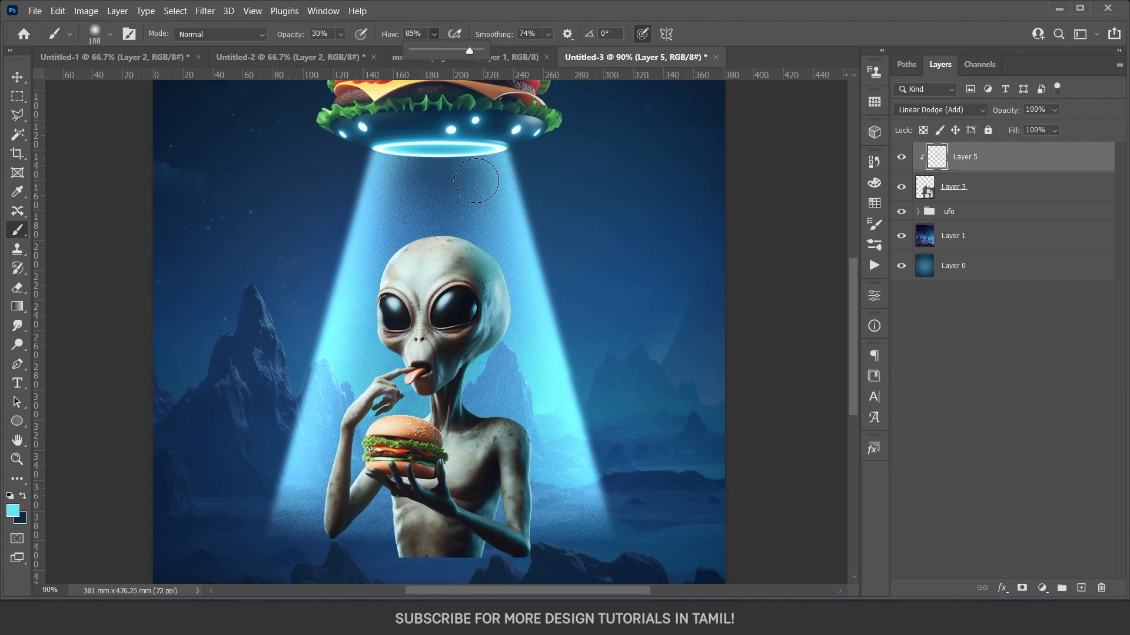
click(471, 187)
key(6)
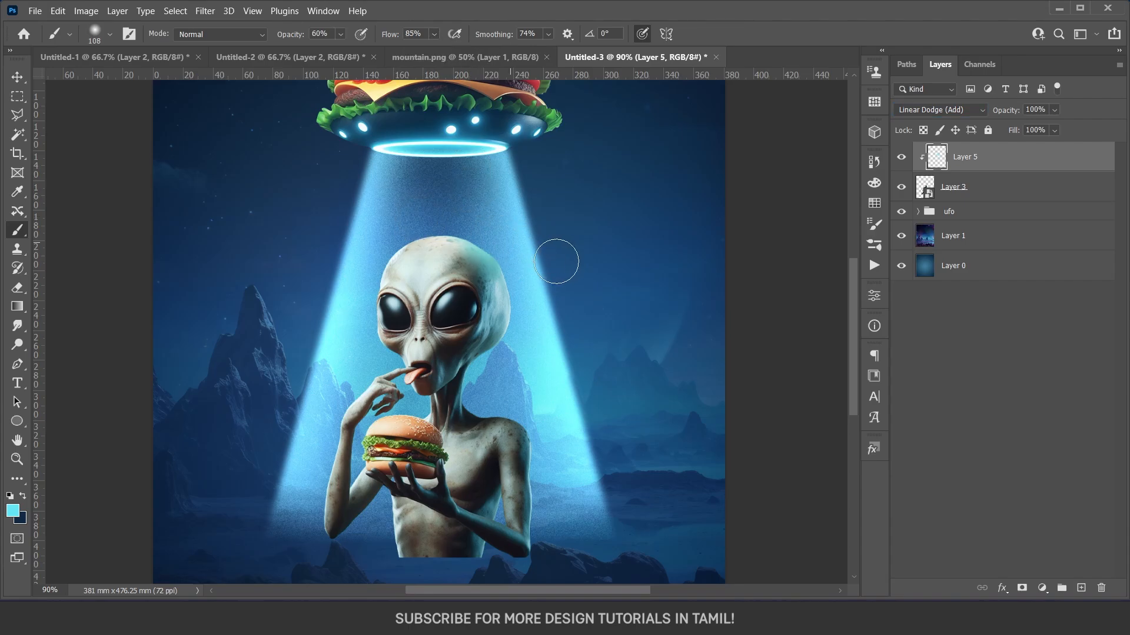
drag(500, 270, 465, 254)
scroll(509, 230, down, 5)
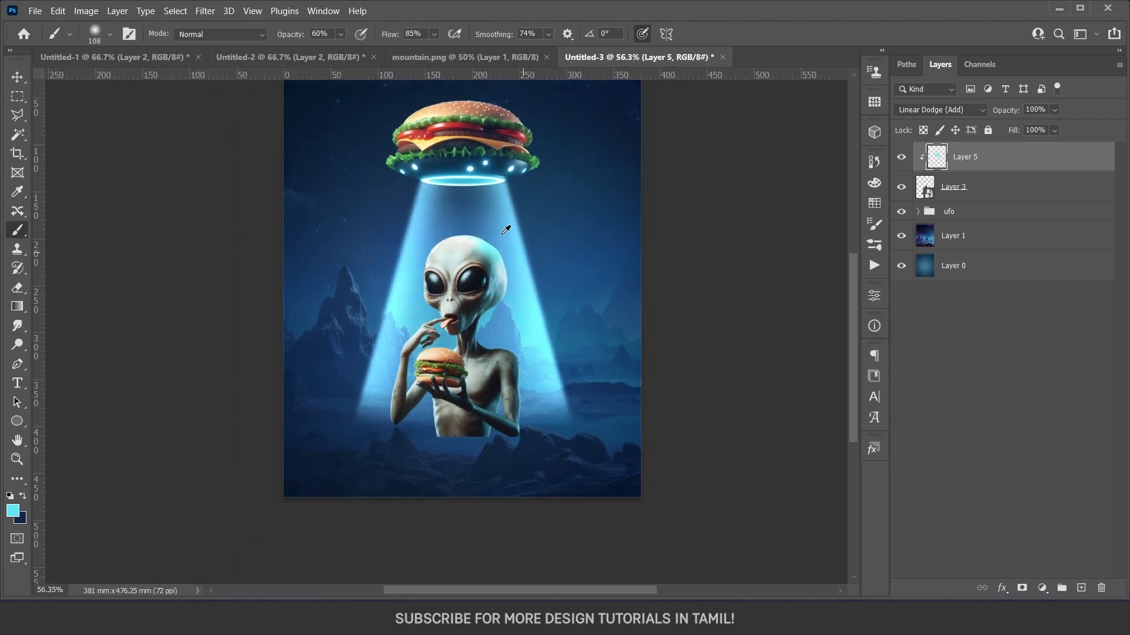
Reduce the glow layer's Fill to 49% and paint more cyan light along the alien's edges with a smaller brush.
scroll(515, 265, up, 2)
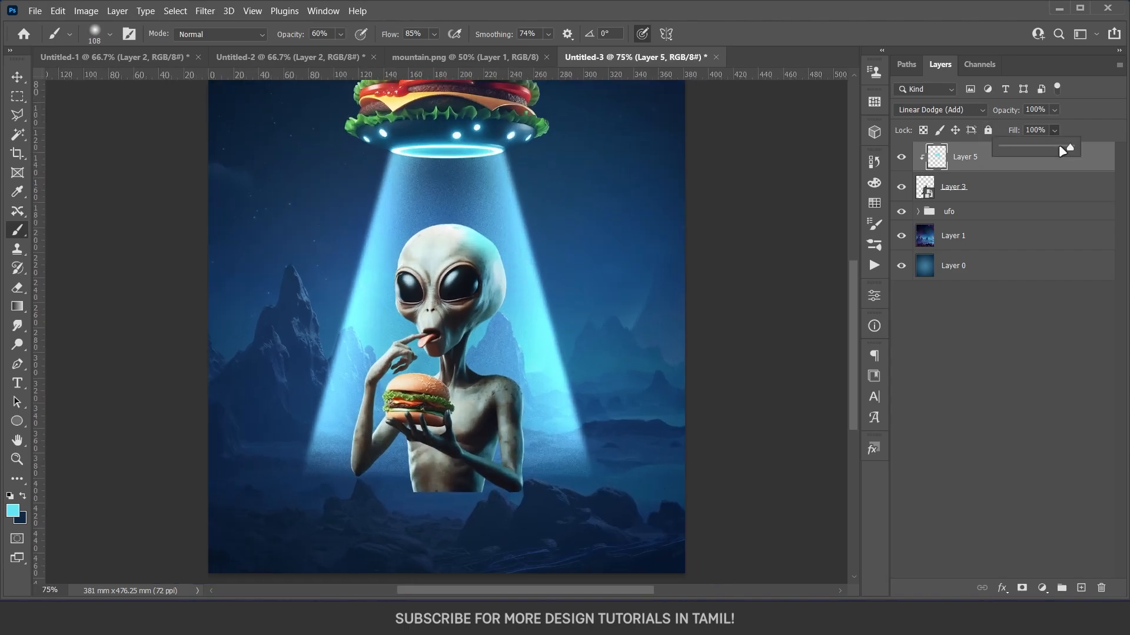
drag(991, 147, 1041, 148)
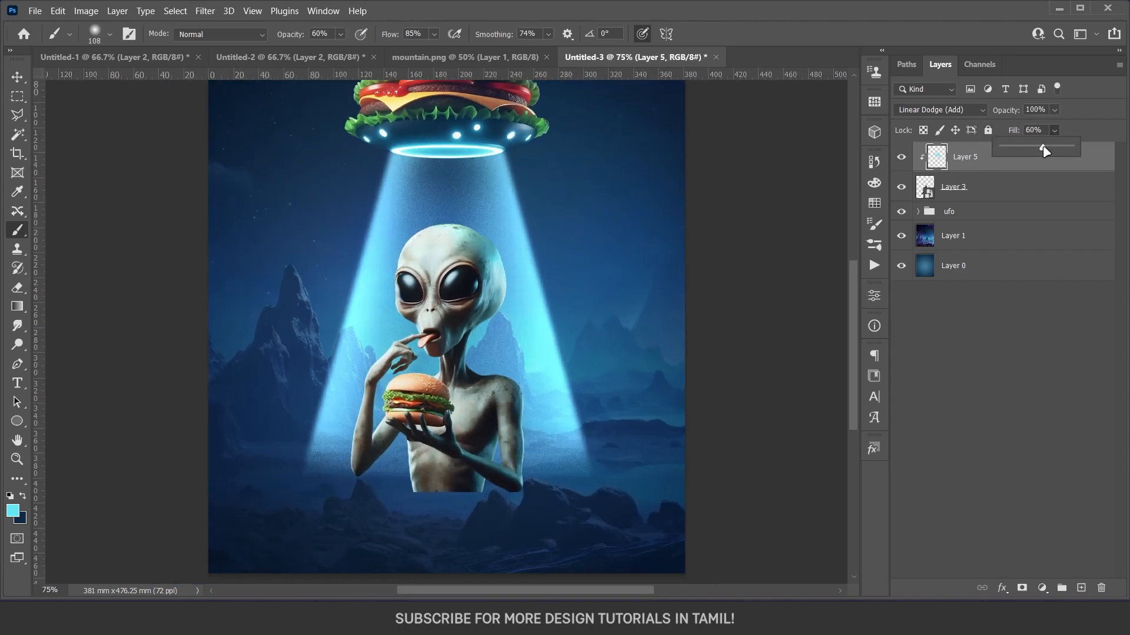
drag(505, 326, 509, 282)
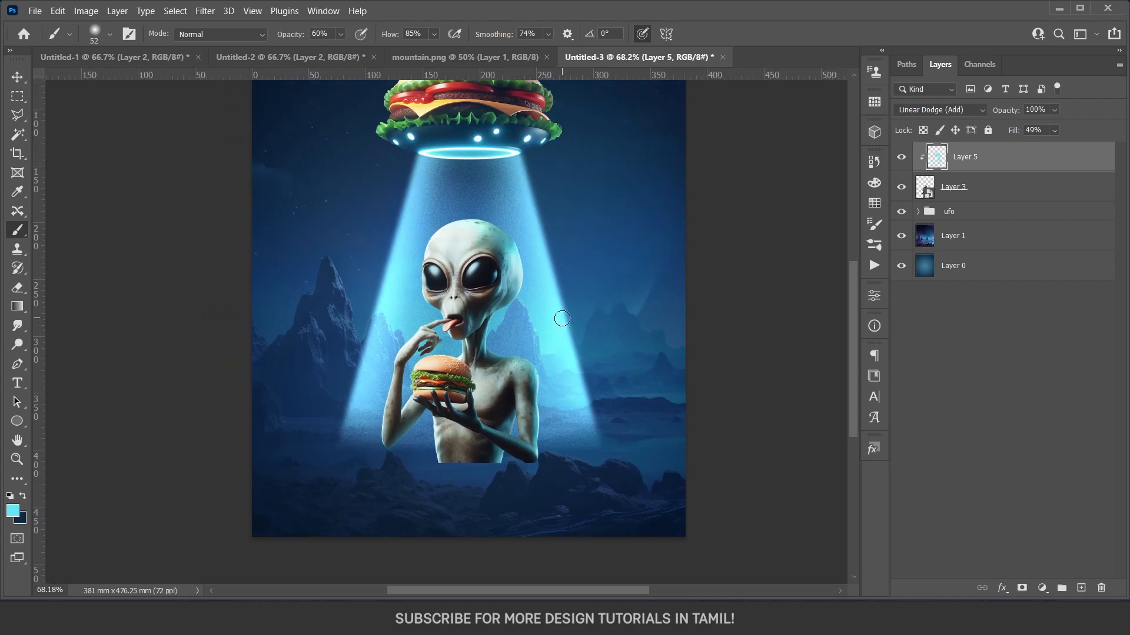
click(905, 161)
click(906, 161)
click(905, 161)
Add another new layer above the glow layer and clip it to the alien.
key(v)
scroll(489, 324, up, 2)
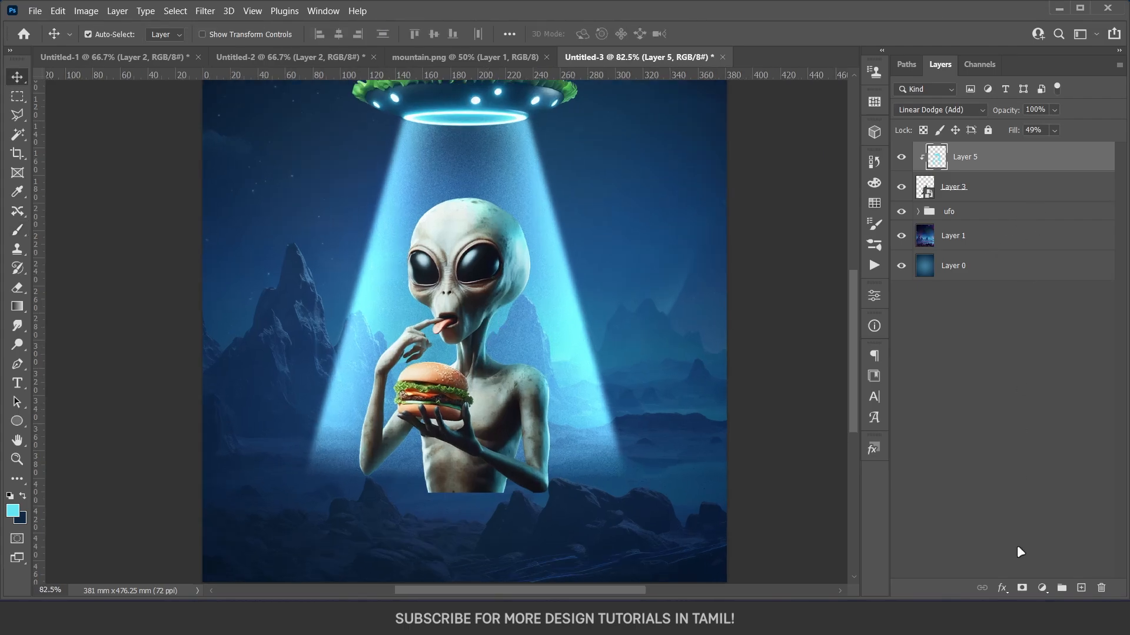
click(1081, 588)
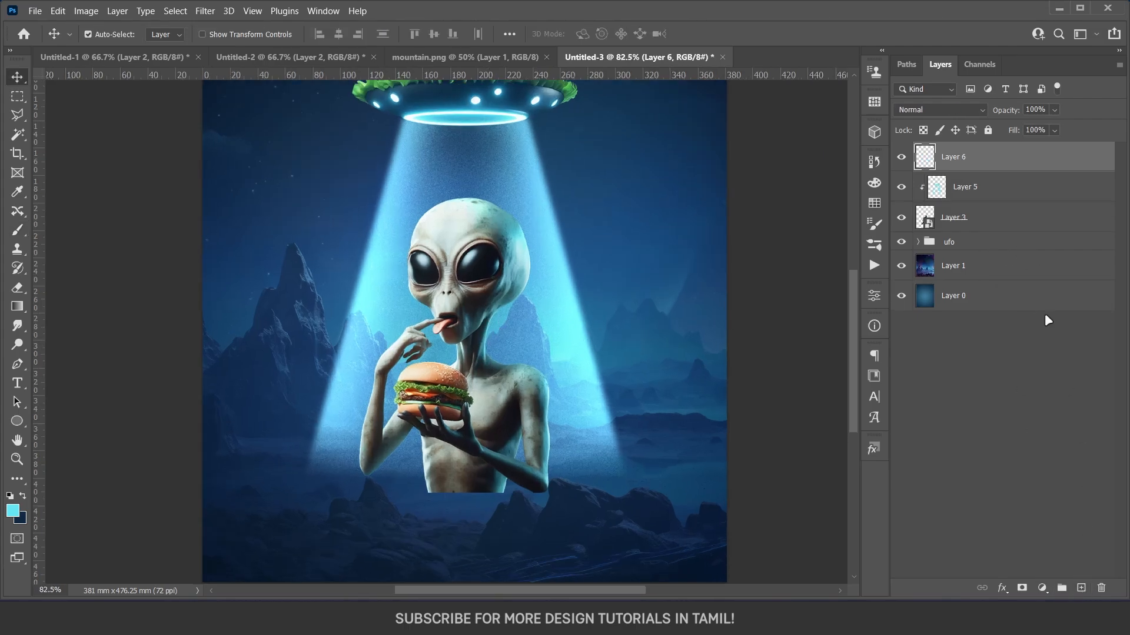
alt+click(1003, 170)
Sample dark navy from the rocky foreground as the brush color and set the new clipped layer to Multiply.
key(b)
scroll(529, 382, down, 1)
alt+right_click(519, 382)
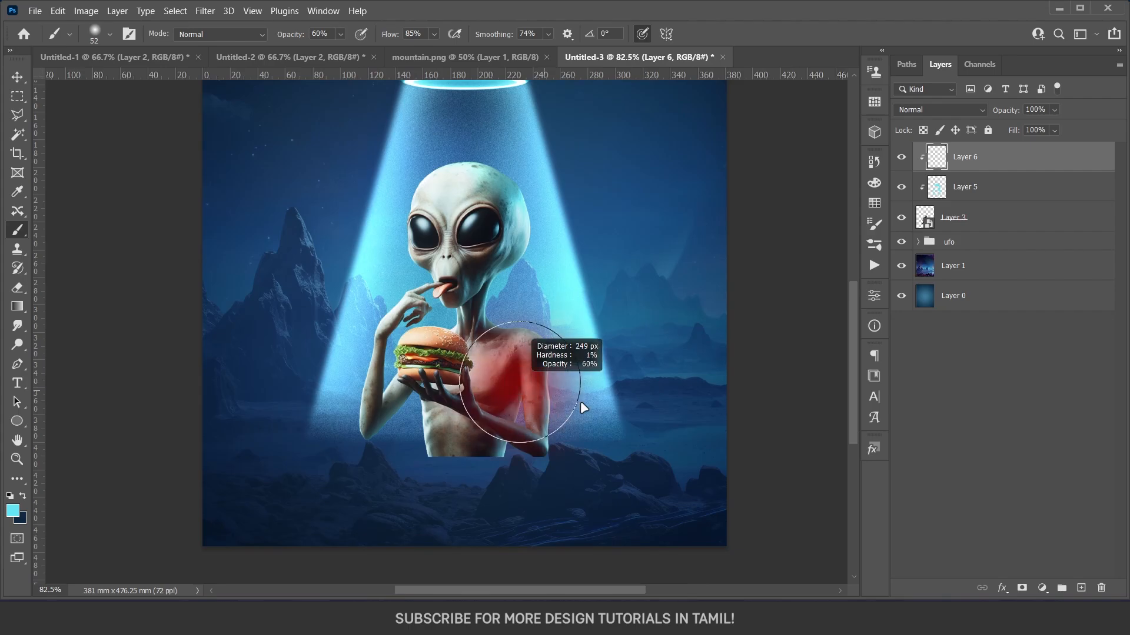
drag(580, 401, 542, 404)
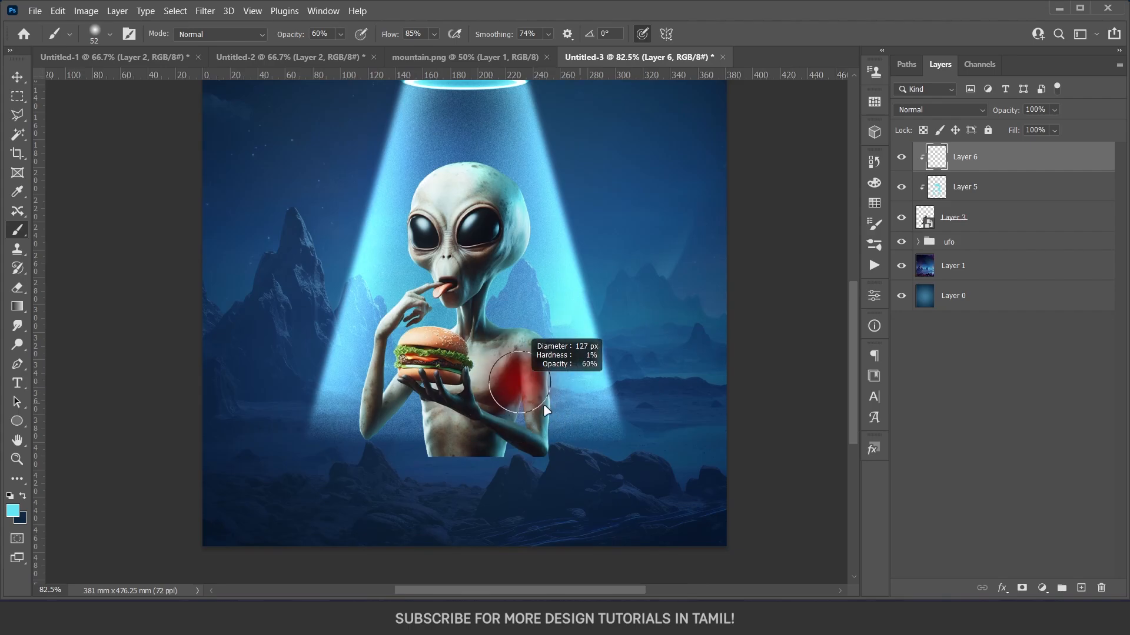
alt+click(708, 535)
key(ctrl+plus)
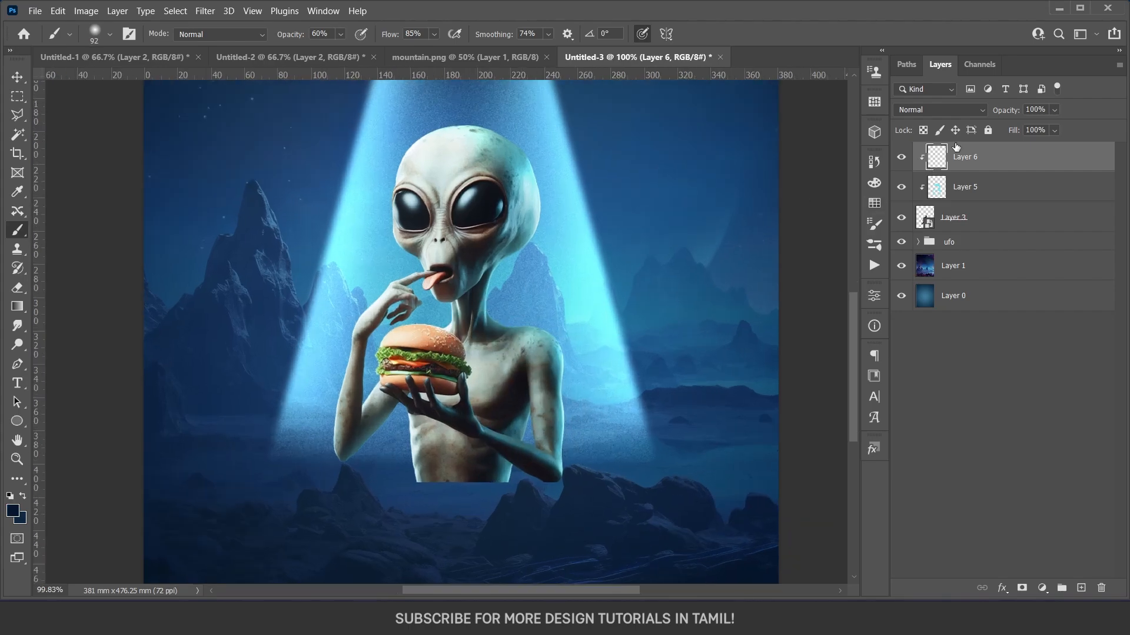
click(940, 109)
click(929, 167)
Paint navy shadows on the alien's torso, raised arm and elbow, lowering the brush opacity to 30%.
scroll(477, 322, up, 5)
mouse_move(471, 290)
mouse_down()
mouse_move(464, 352)
mouse_move(422, 167)
mouse_move(491, 376)
mouse_move(494, 335)
mouse_move(497, 371)
mouse_move(519, 393)
mouse_move(516, 436)
mouse_move(472, 407)
mouse_move(522, 481)
mouse_move(504, 488)
mouse_move(517, 407)
mouse_up()
key(3)
drag(436, 507, 459, 522)
mouse_move(447, 453)
mouse_down()
mouse_move(461, 502)
mouse_move(506, 563)
mouse_up()
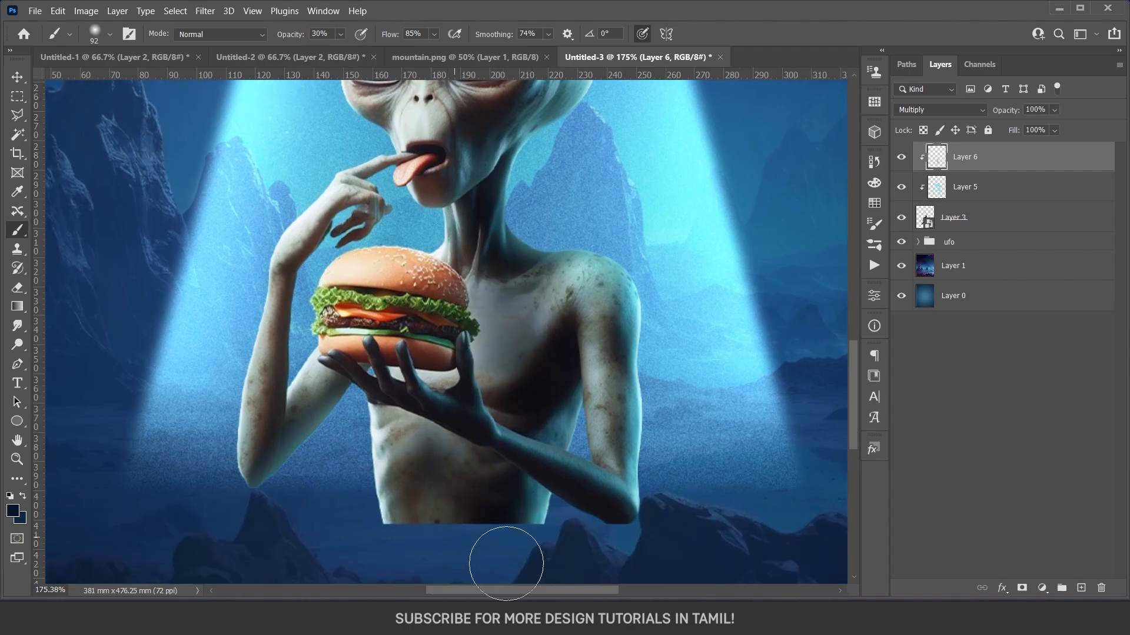
drag(346, 369, 308, 381)
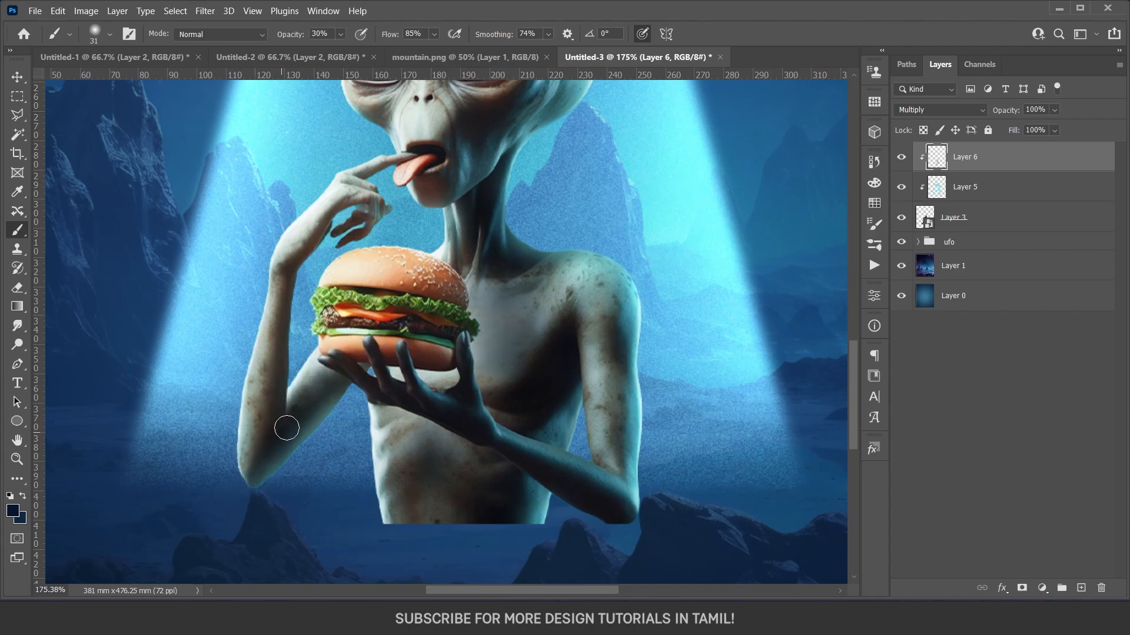
drag(260, 434, 266, 404)
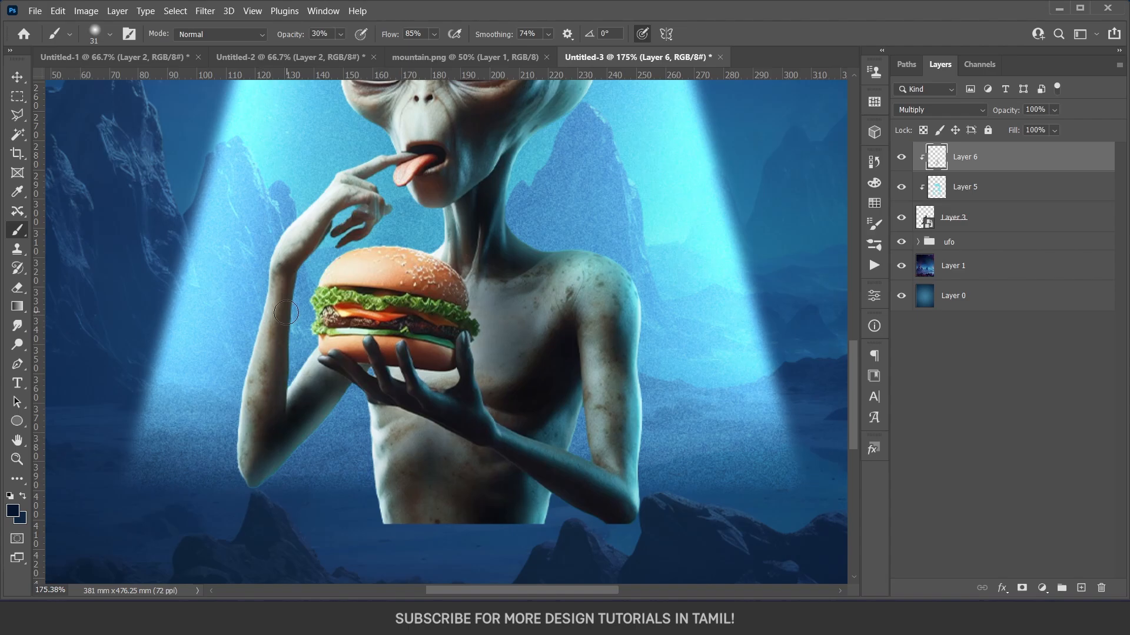
drag(276, 329, 249, 500)
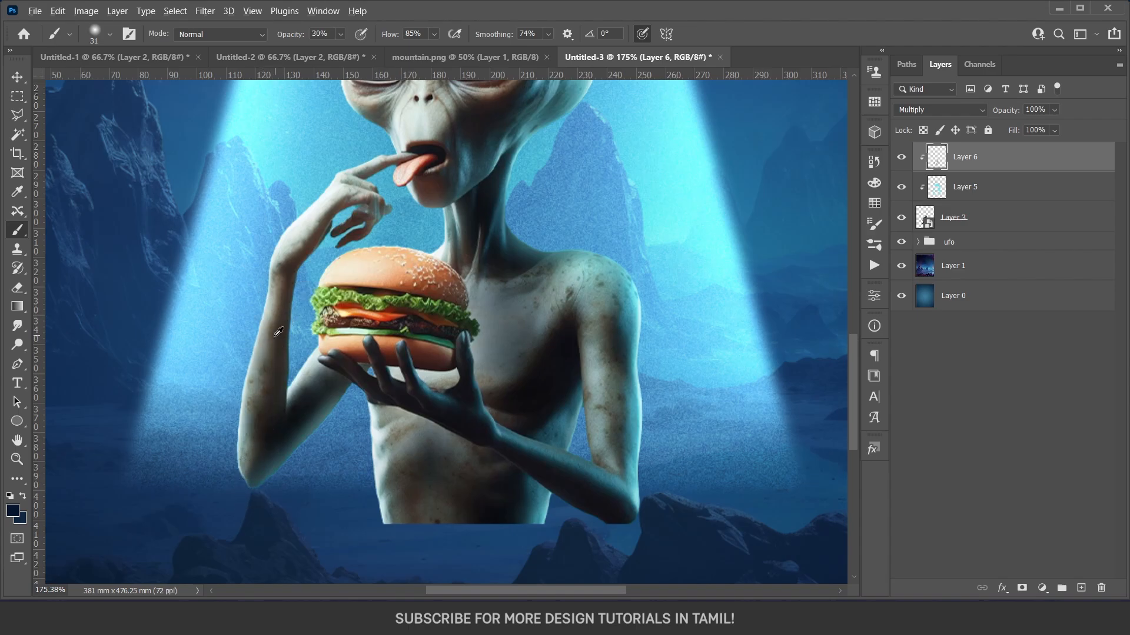
Extend the navy shading over the alien's hand, body and face, and reduce the shadow layer's Fill to 50%.
scroll(275, 335, down, 2)
drag(306, 248, 330, 248)
drag(489, 330, 501, 422)
drag(403, 158, 407, 203)
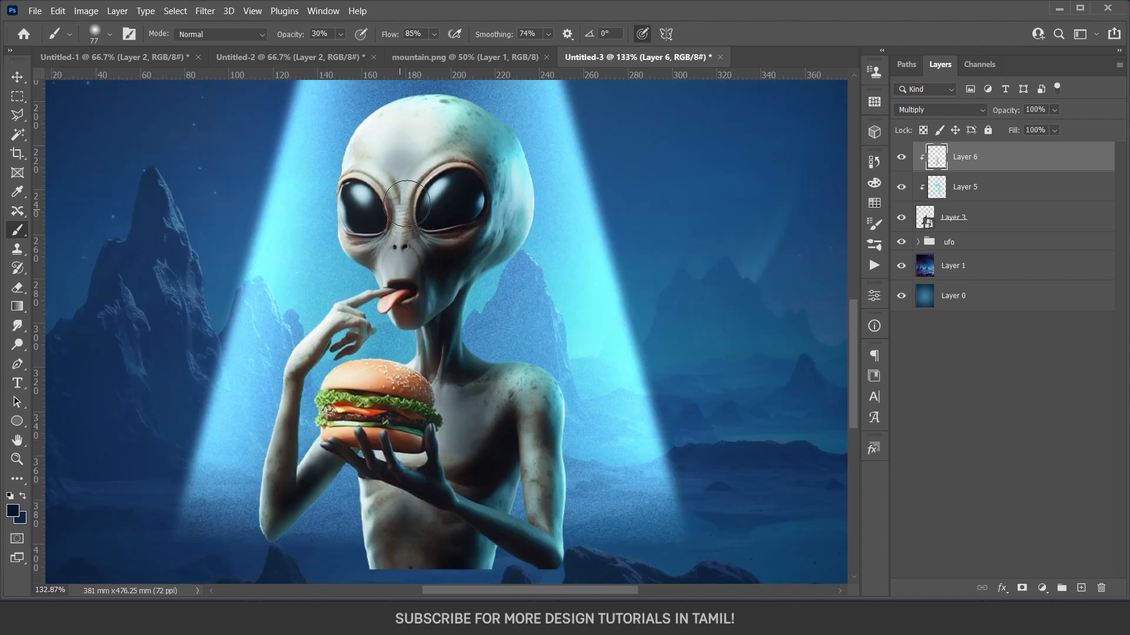
key(ctrl+z)
drag(479, 199, 483, 201)
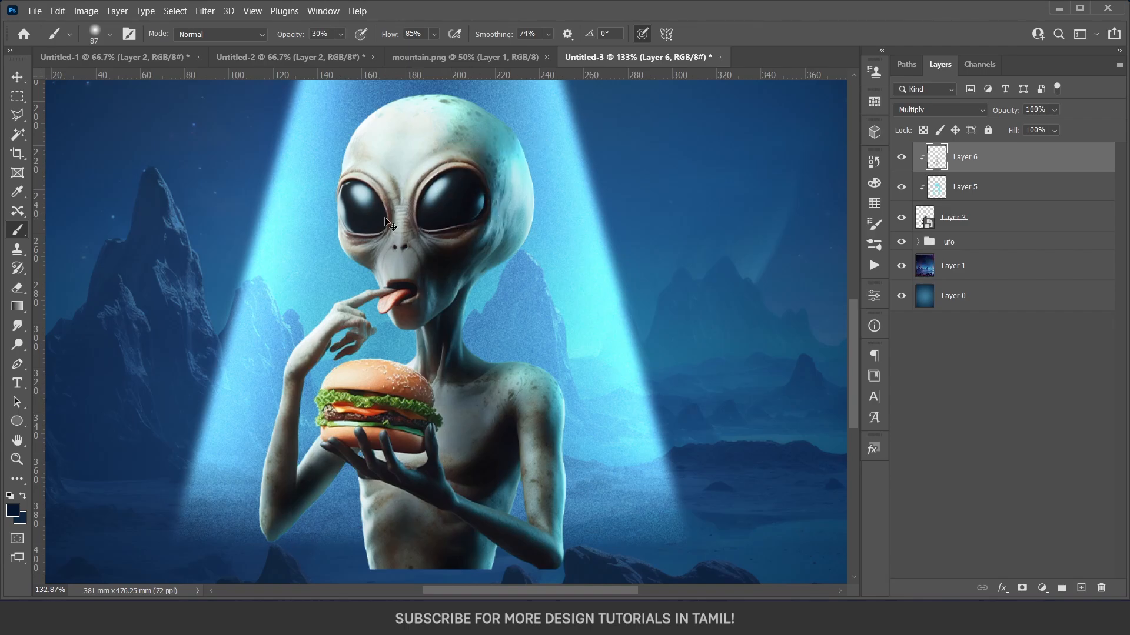
scroll(463, 229, down, 2)
drag(1054, 130, 1038, 152)
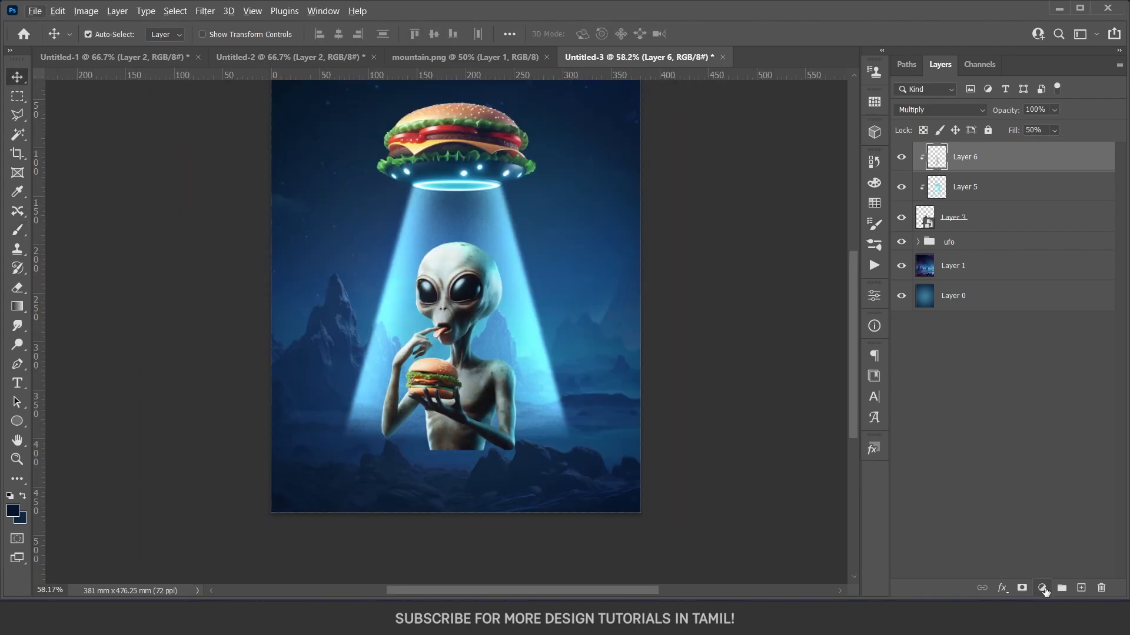
Add a Brightness/Contrast adjustment clipped to the alien and raise its contrast slightly.
click(1041, 588)
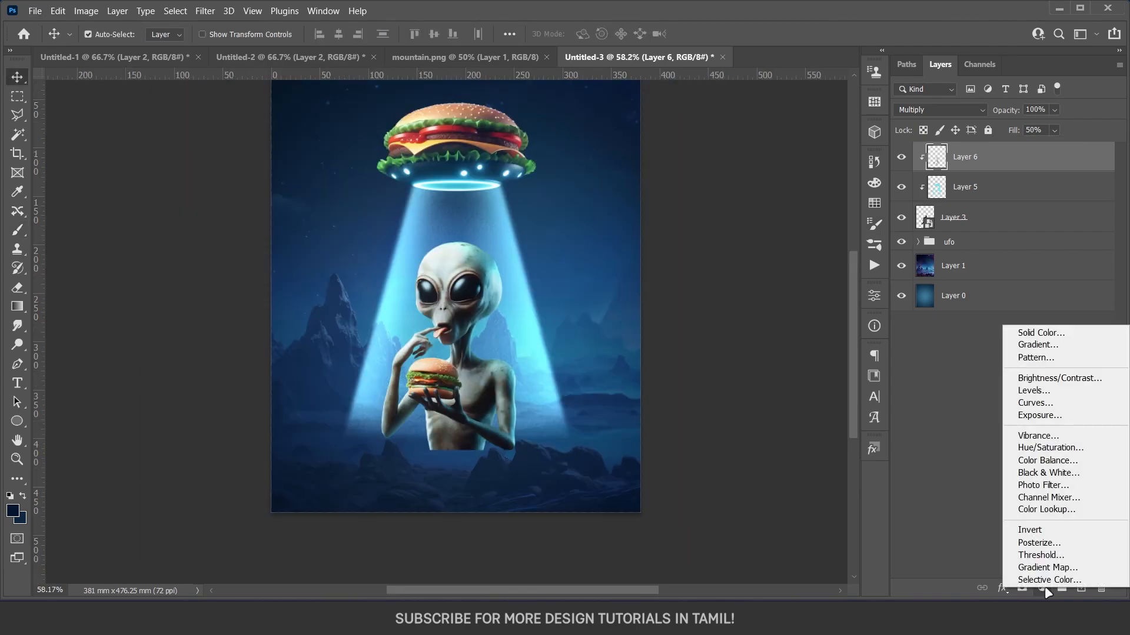
click(1047, 379)
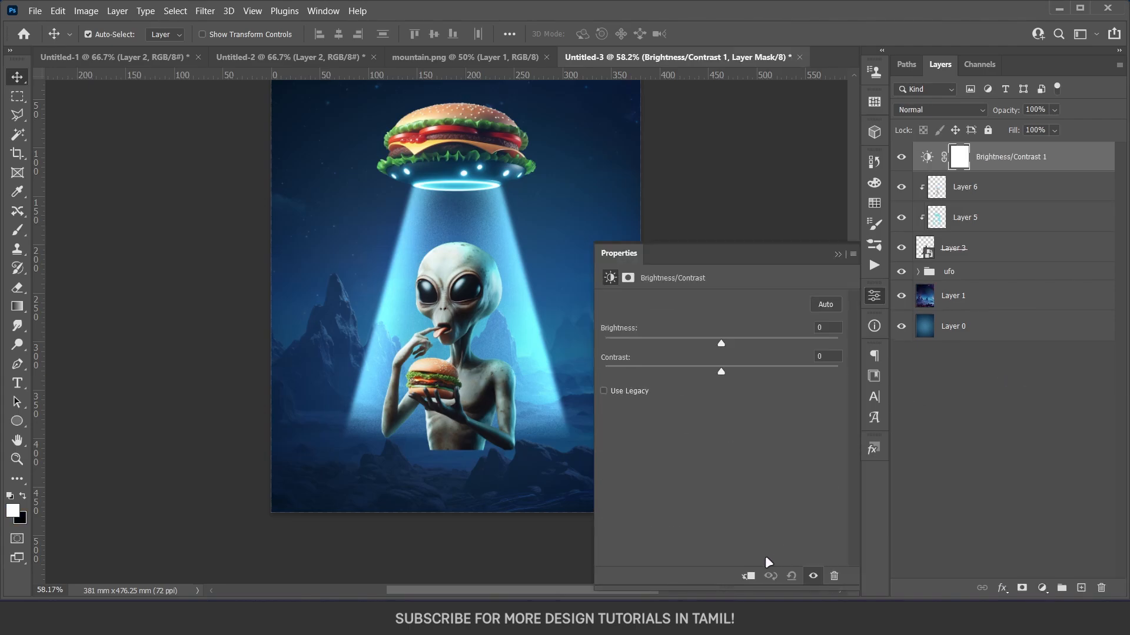
drag(721, 377, 745, 377)
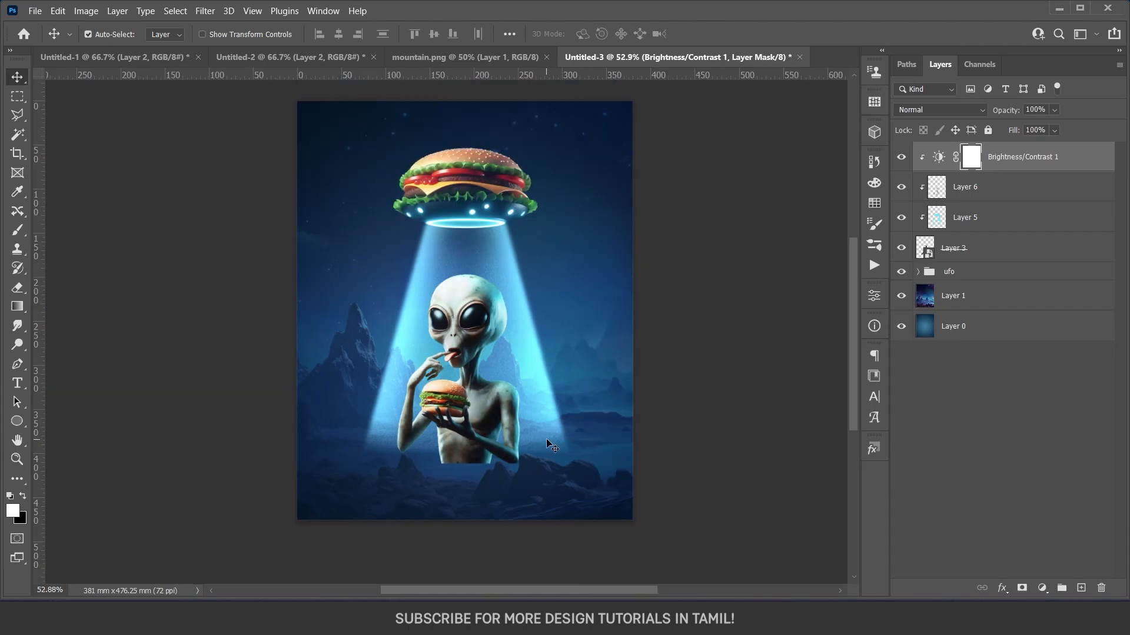
Group the alien layer with its two painted layers and the adjustment, and name the group alien.
shift+click(969, 254)
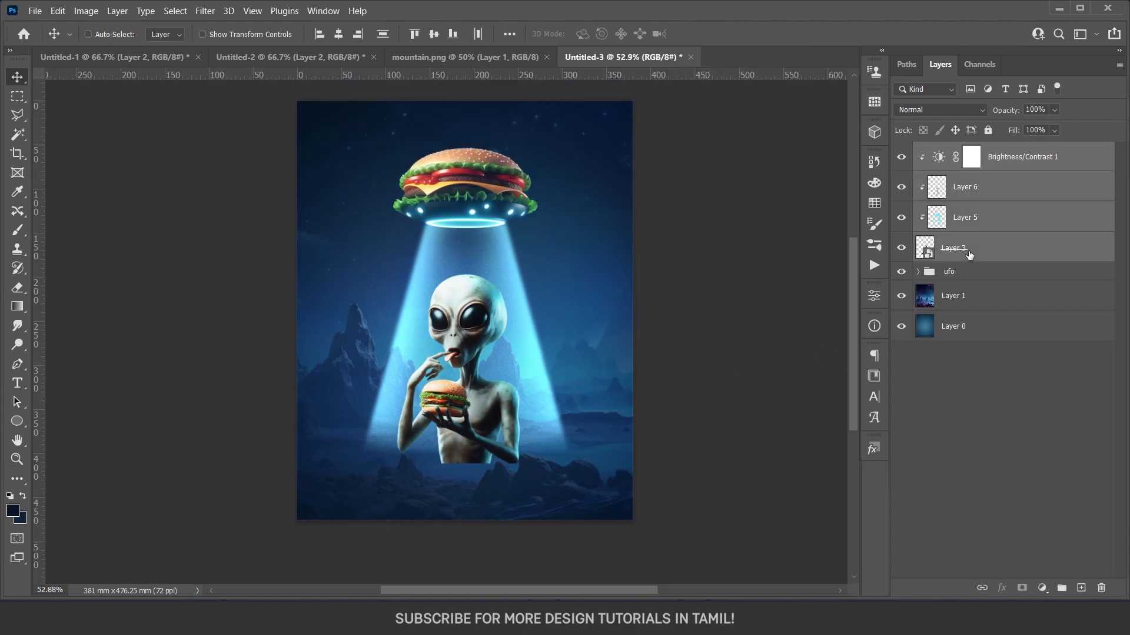
key(ctrl+g)
double_click(954, 151)
click(975, 340)
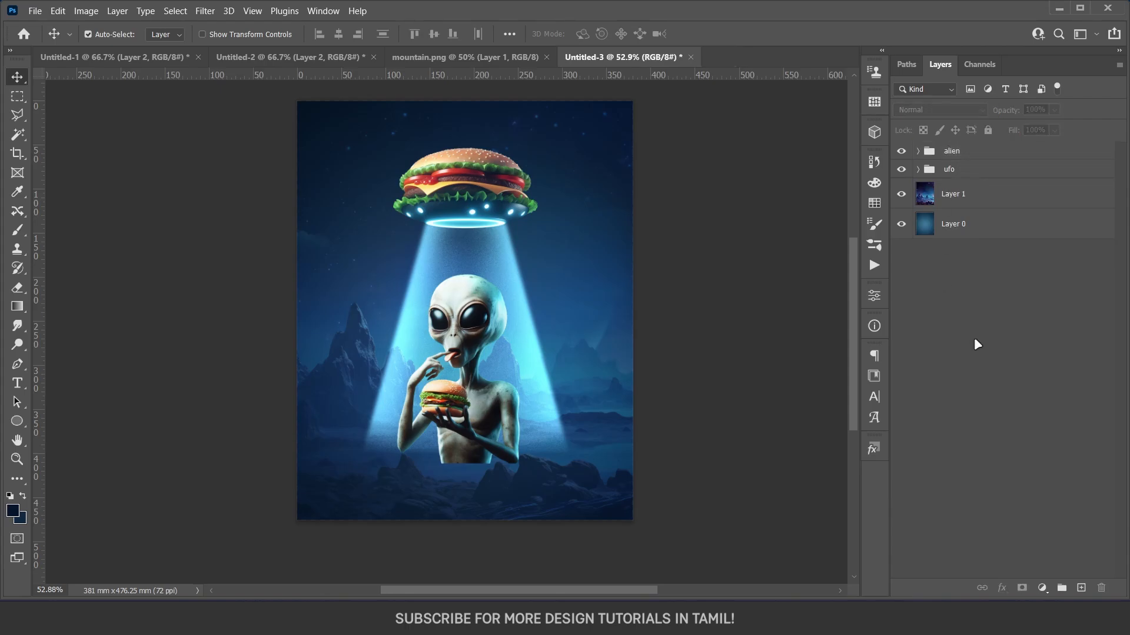
Move the alien group below the ufo group in the layer order and select the ufo group.
drag(957, 152, 953, 181)
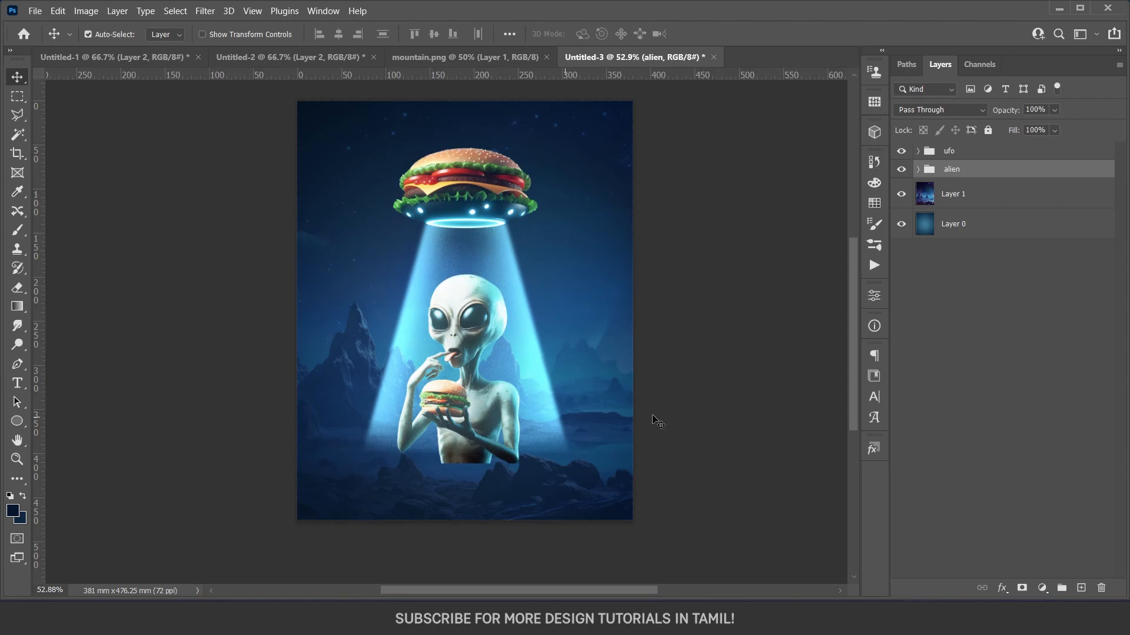
click(918, 169)
click(918, 170)
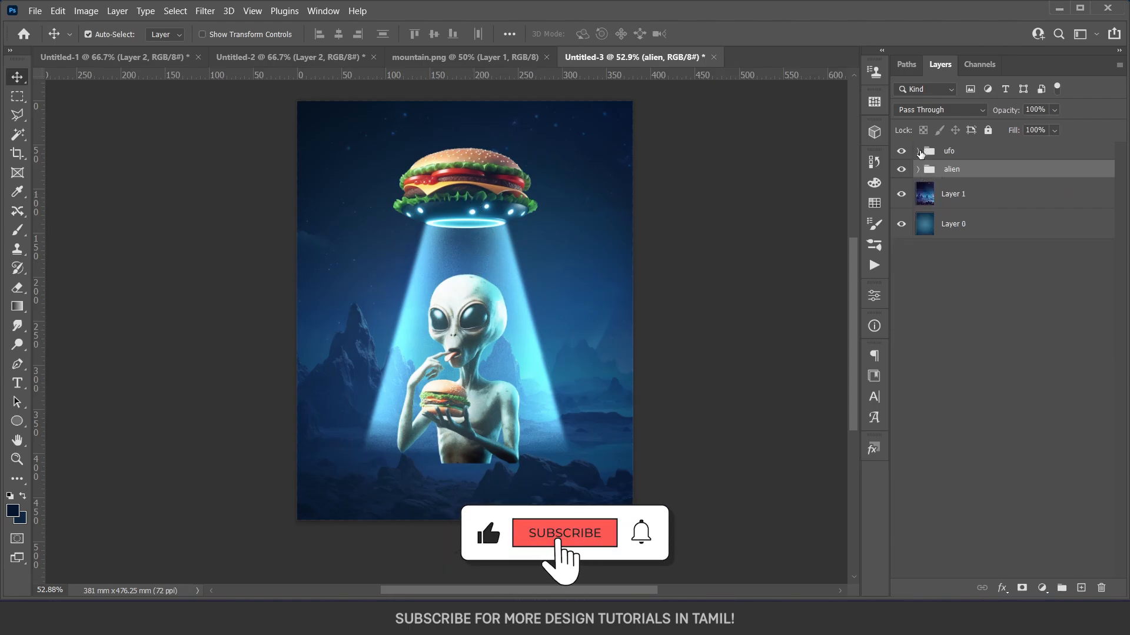
click(918, 151)
click(919, 151)
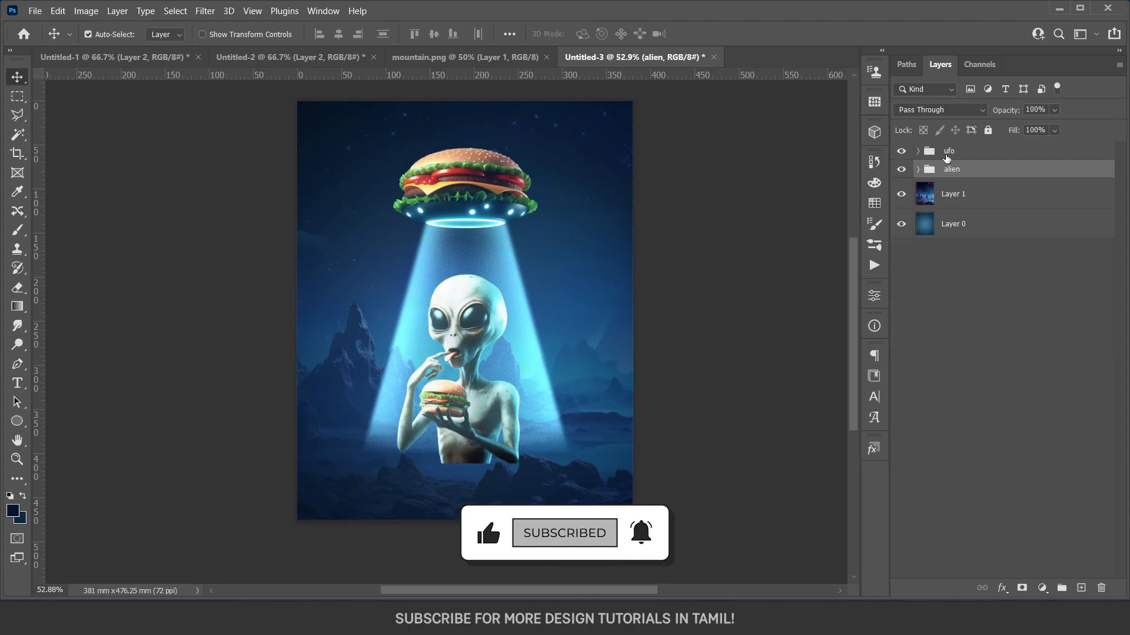
click(946, 155)
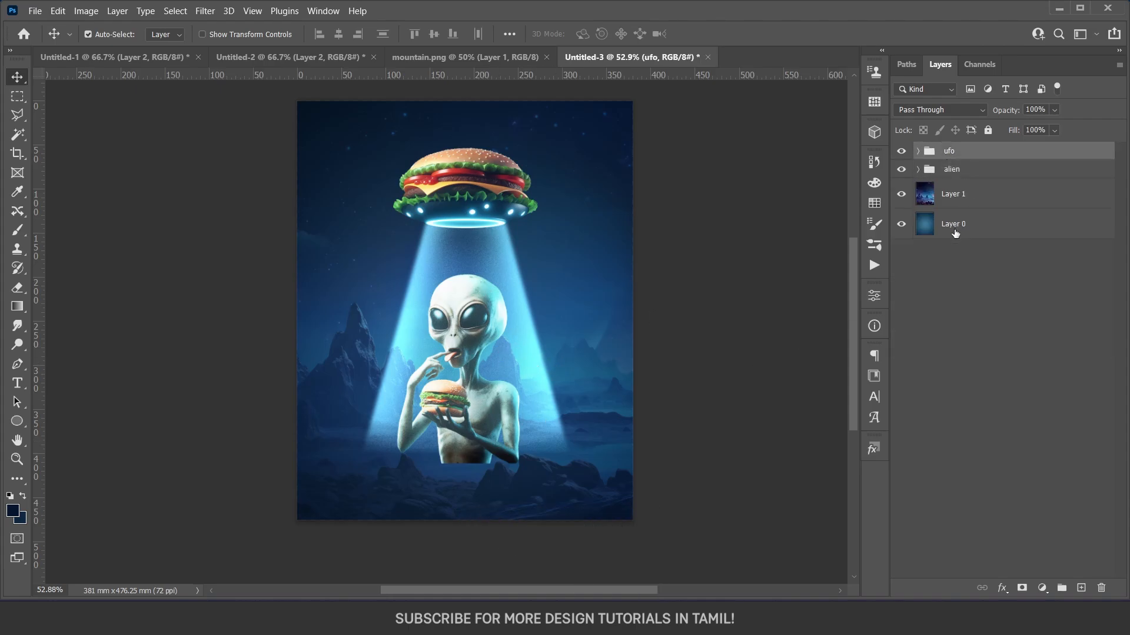
Add a layer mask to the ufo group and load the alien layer's outline as a selection.
click(1022, 588)
click(948, 183)
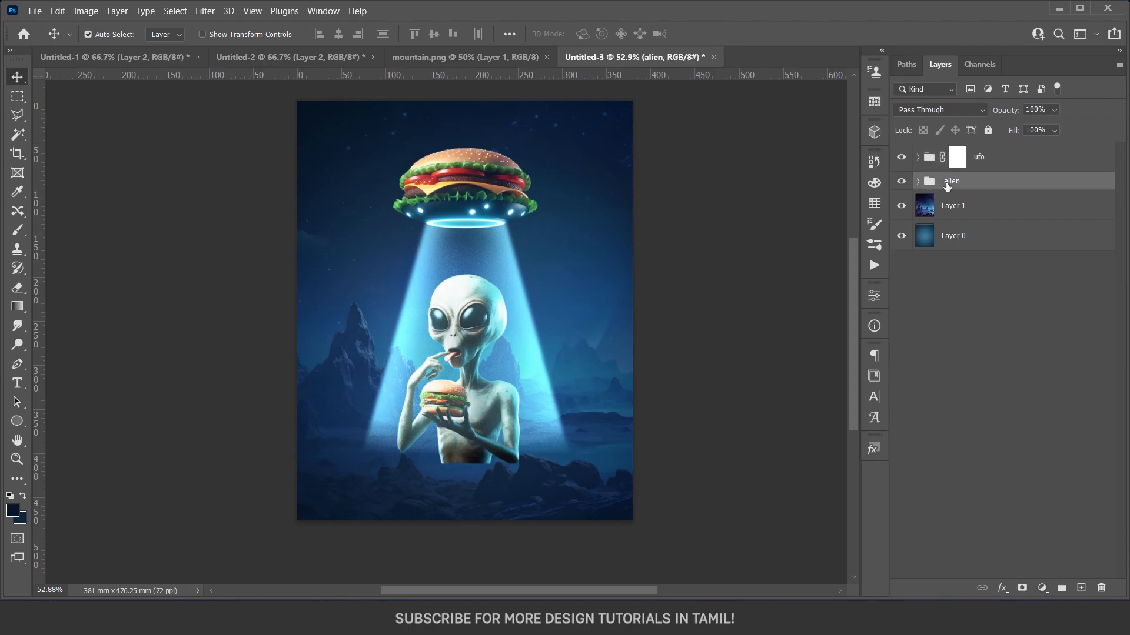
click(917, 182)
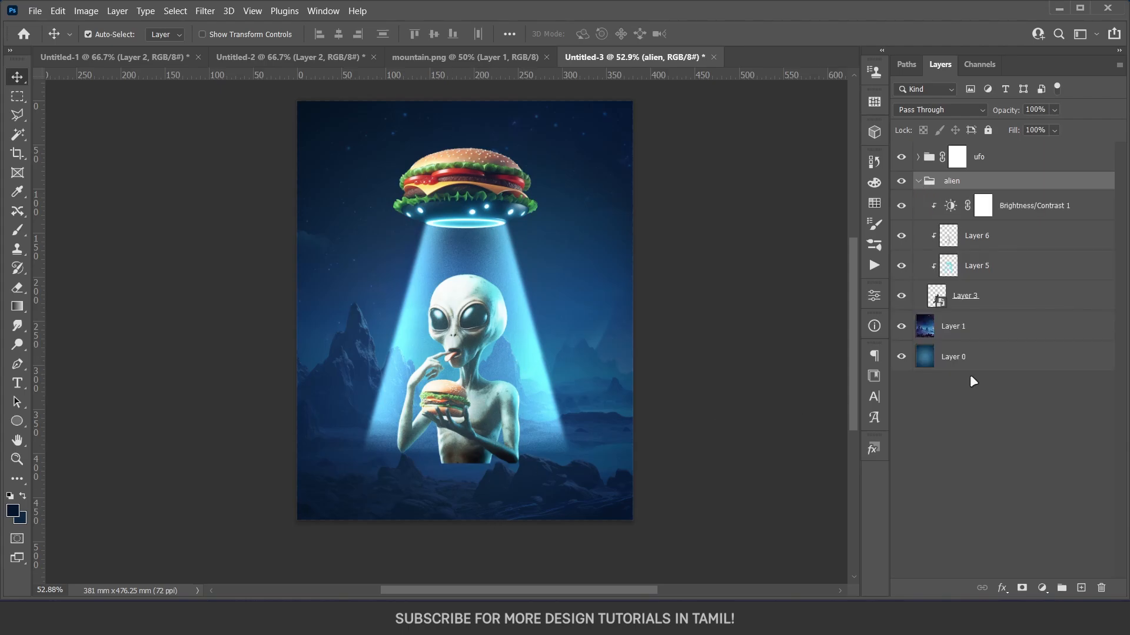
ctrl+click(936, 297)
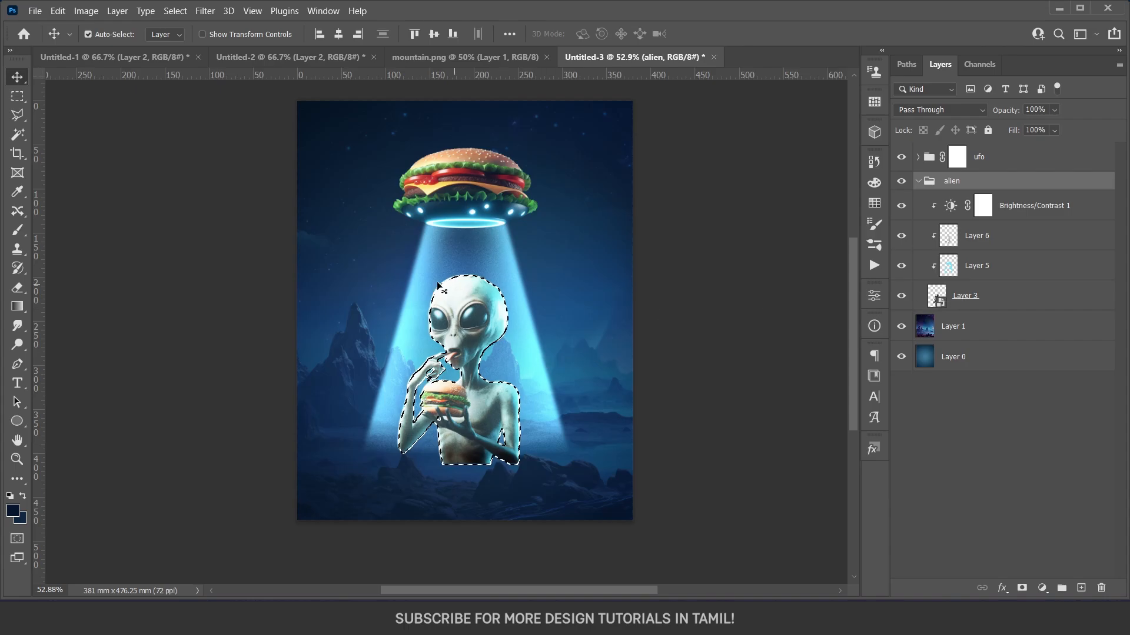
Paint black at 40% brush opacity on the ufo group's mask within the alien selection to reduce the beam over the alien, and deselect.
click(956, 157)
key(e)
key(d)
alt+right_click(466, 321)
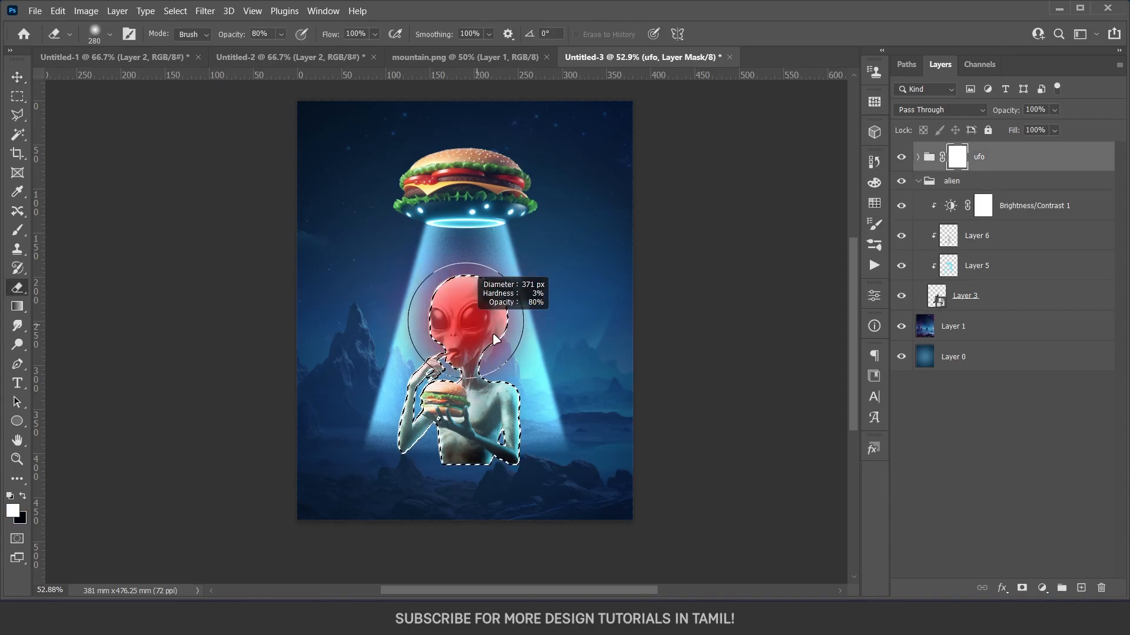
drag(495, 339, 481, 333)
key(4)
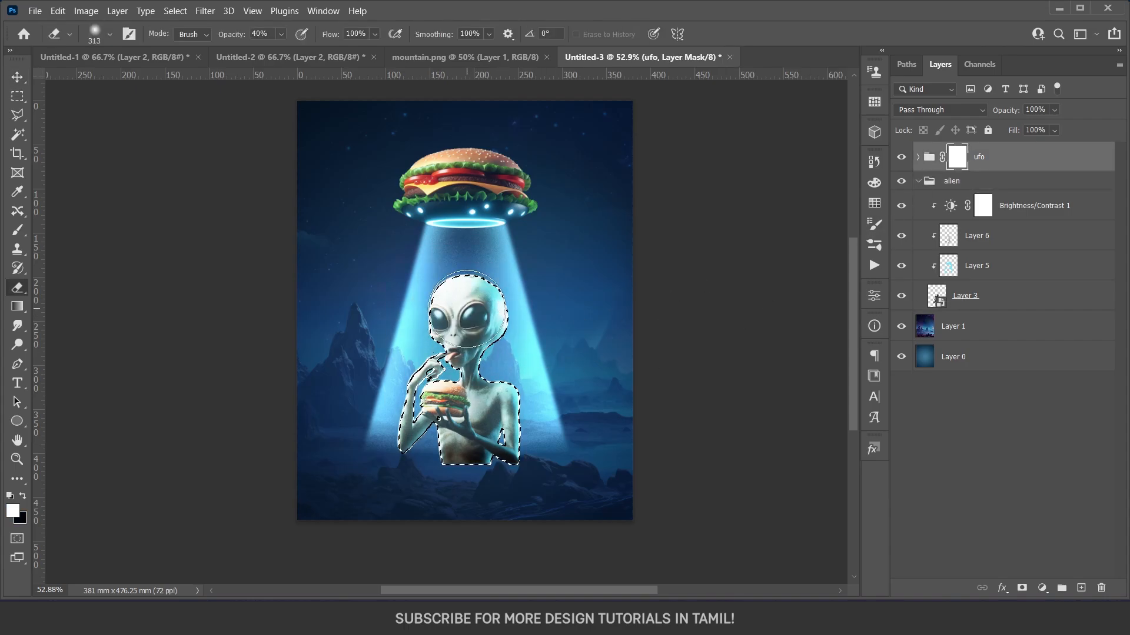
key(x)
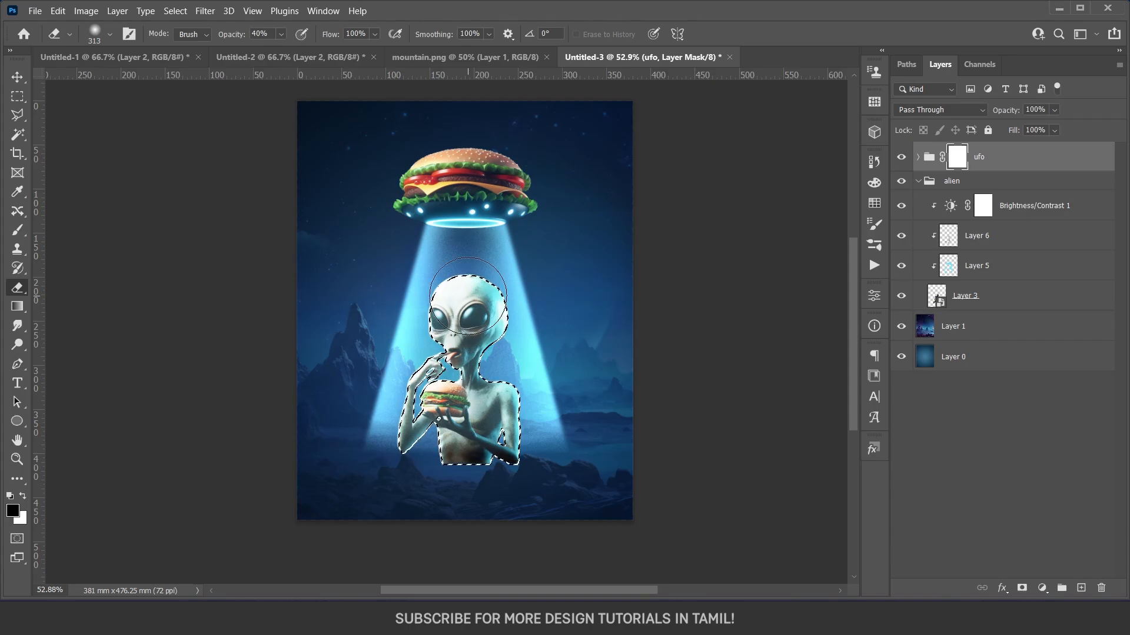
key(b)
mouse_move(468, 300)
mouse_down()
mouse_move(519, 399)
mouse_move(443, 399)
mouse_move(421, 379)
mouse_up()
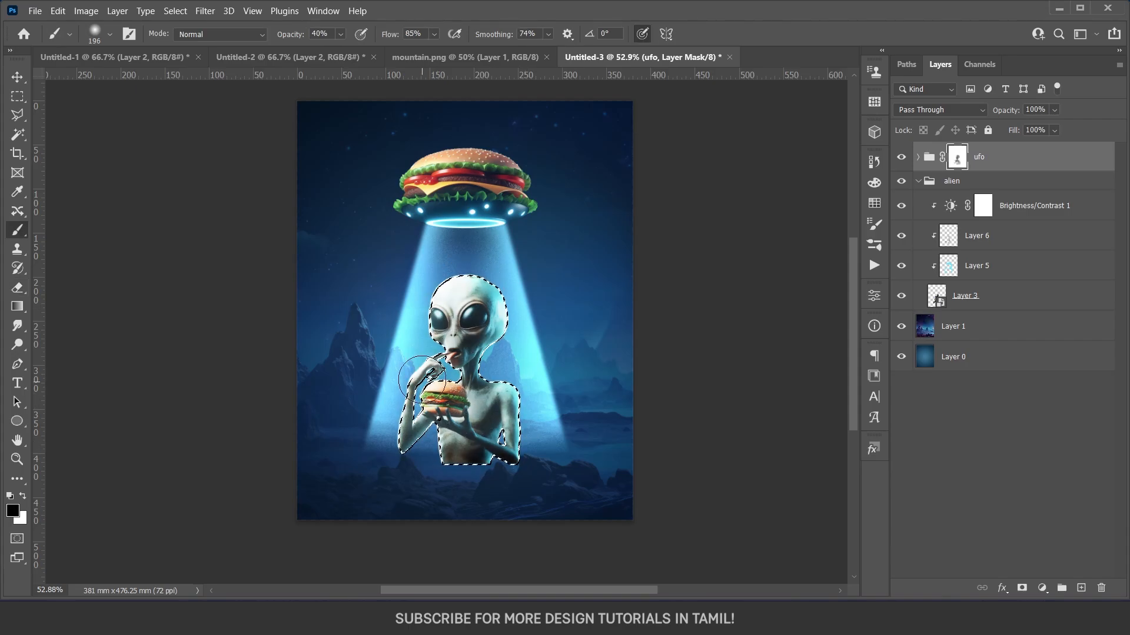
key(ctrl+d)
click(918, 181)
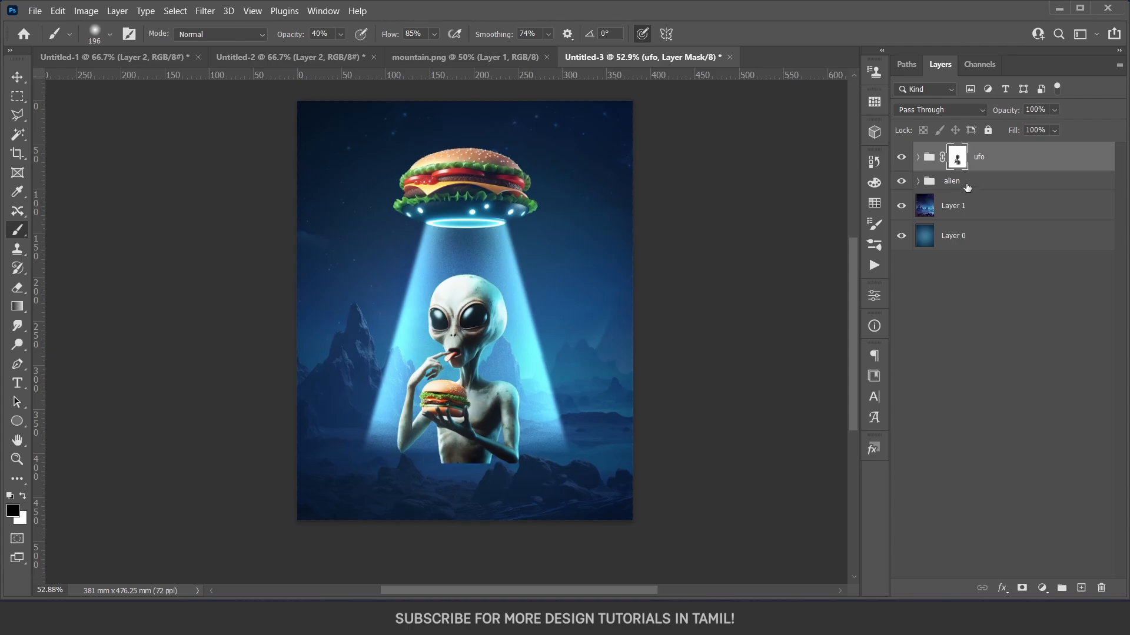
Add a layer mask to the alien group and brush out the lower edge of the torso so it fades into the rocks.
click(966, 185)
click(1021, 588)
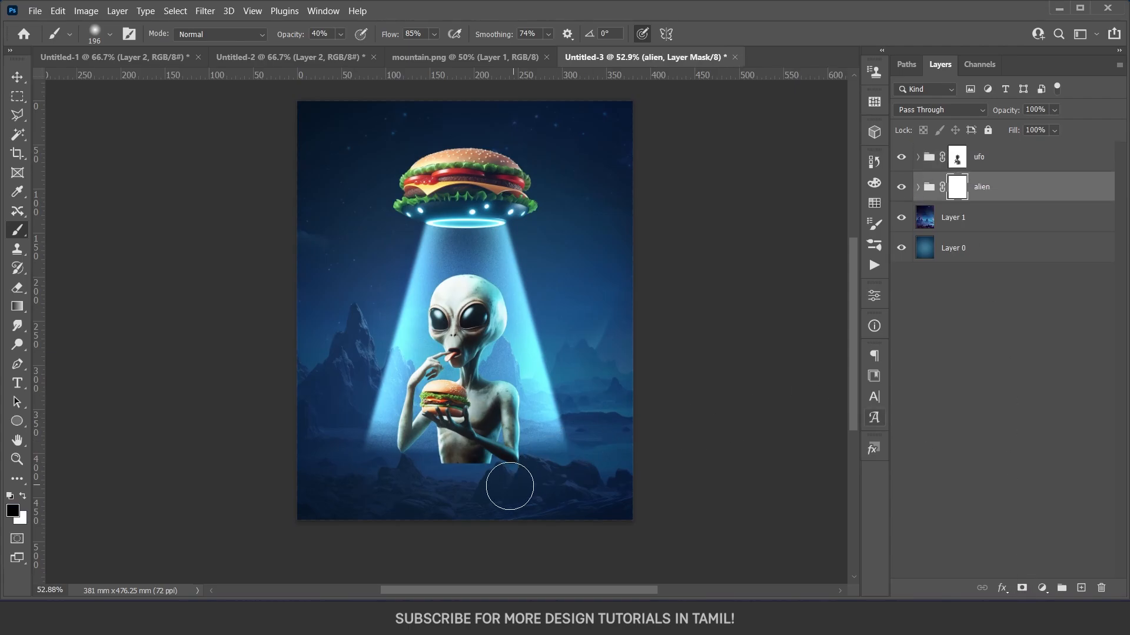
mouse_move(448, 487)
mouse_down()
mouse_move(463, 480)
mouse_move(429, 471)
mouse_move(525, 476)
mouse_up()
key(v)
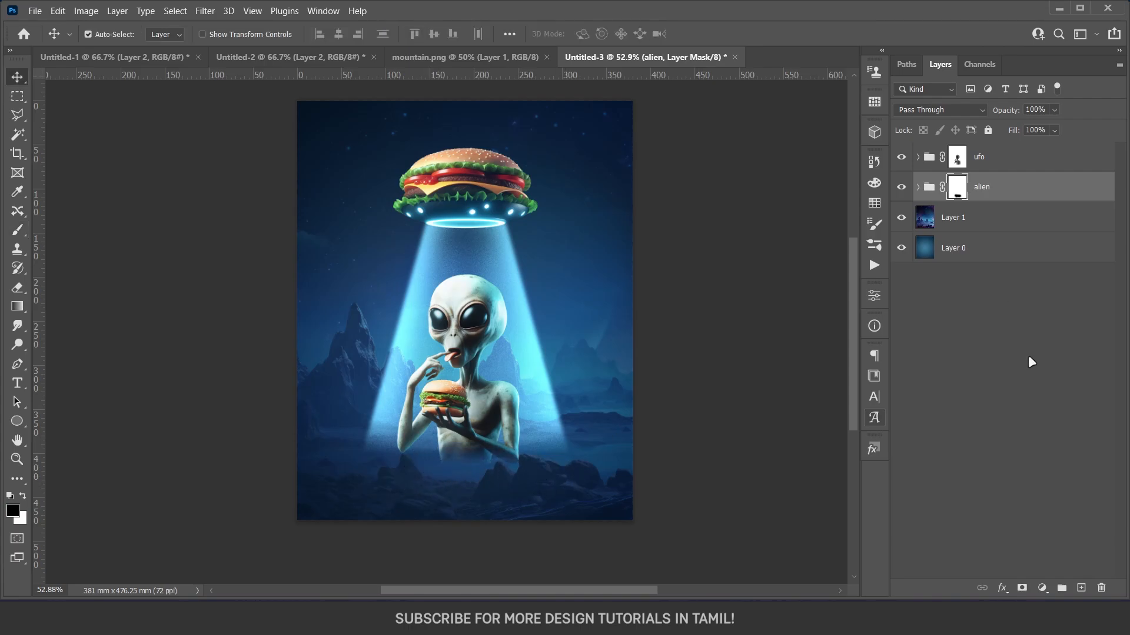
Add a new layer above the ufo group and sample dark navy from the poster's lower edge for a soft 408 px brush.
click(1081, 588)
drag(1004, 186, 1000, 143)
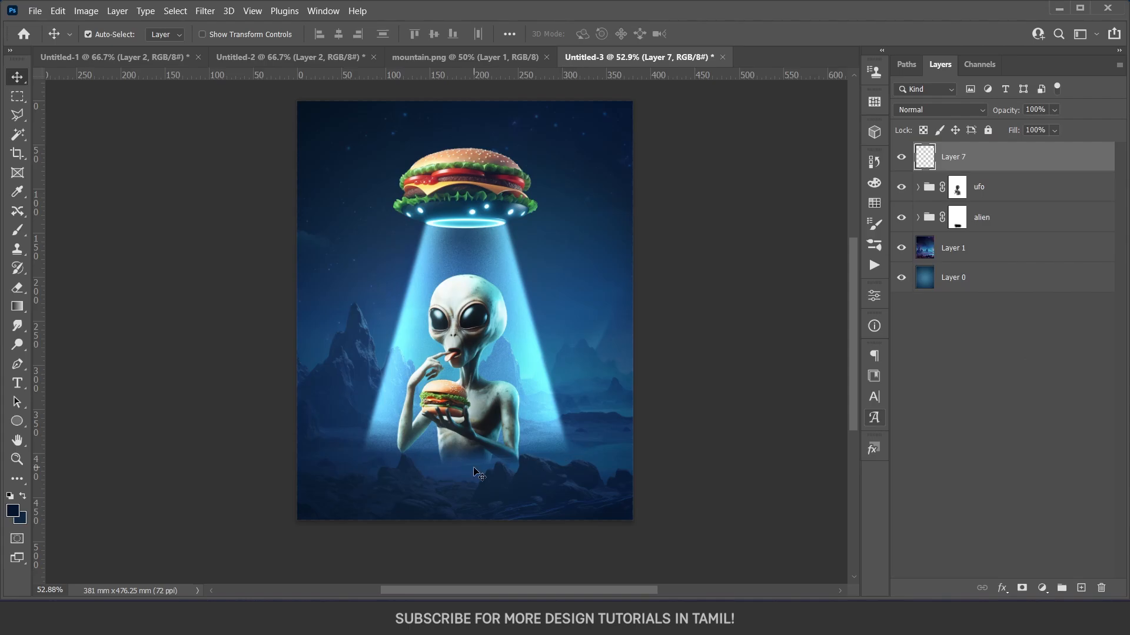
key(b)
mouse_move(447, 465)
mouse_down()
mouse_move(528, 505)
mouse_move(547, 497)
mouse_up()
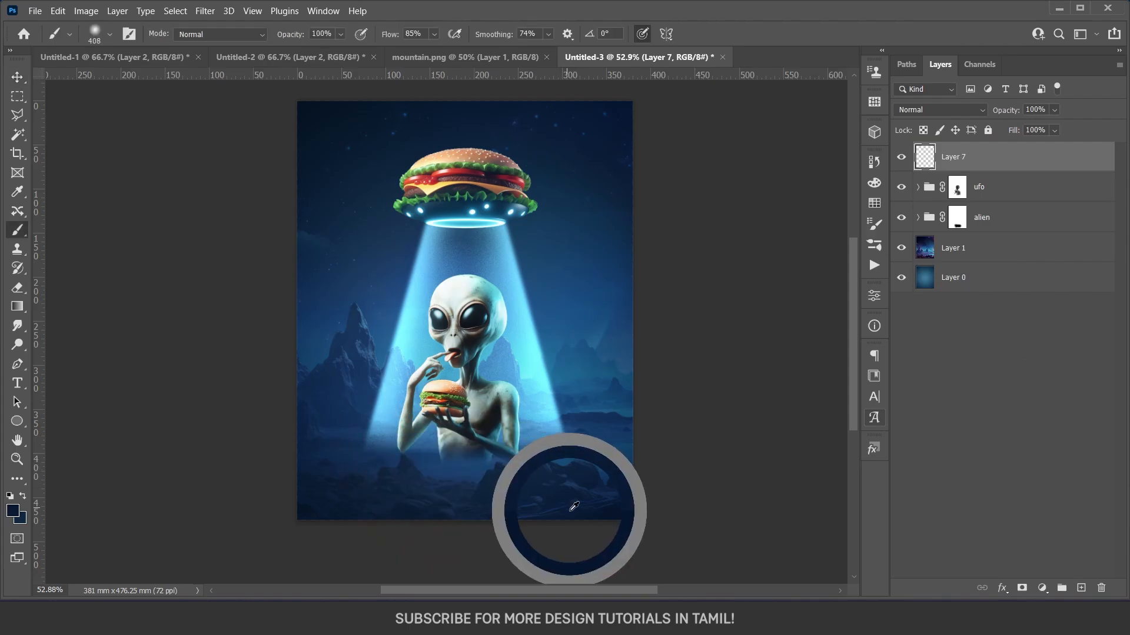
Paint soft navy across the bottom of the poster to darken the rocks beneath the alien, undoing the first stroke.
drag(660, 482, 690, 491)
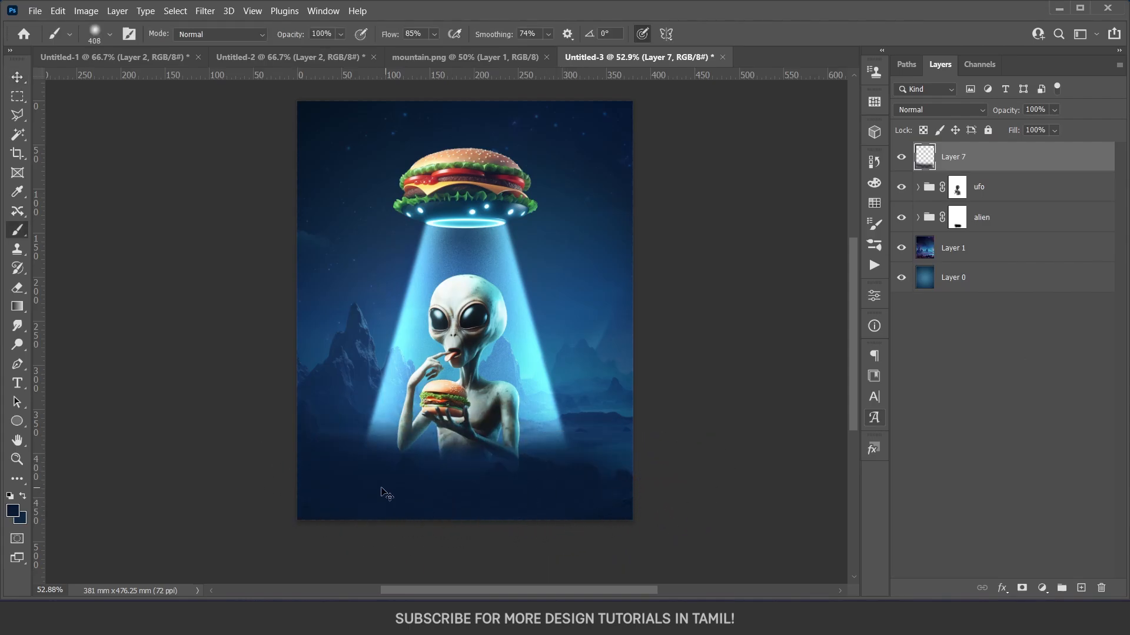
key(ctrl+z)
click(364, 497)
click(450, 504)
click(451, 504)
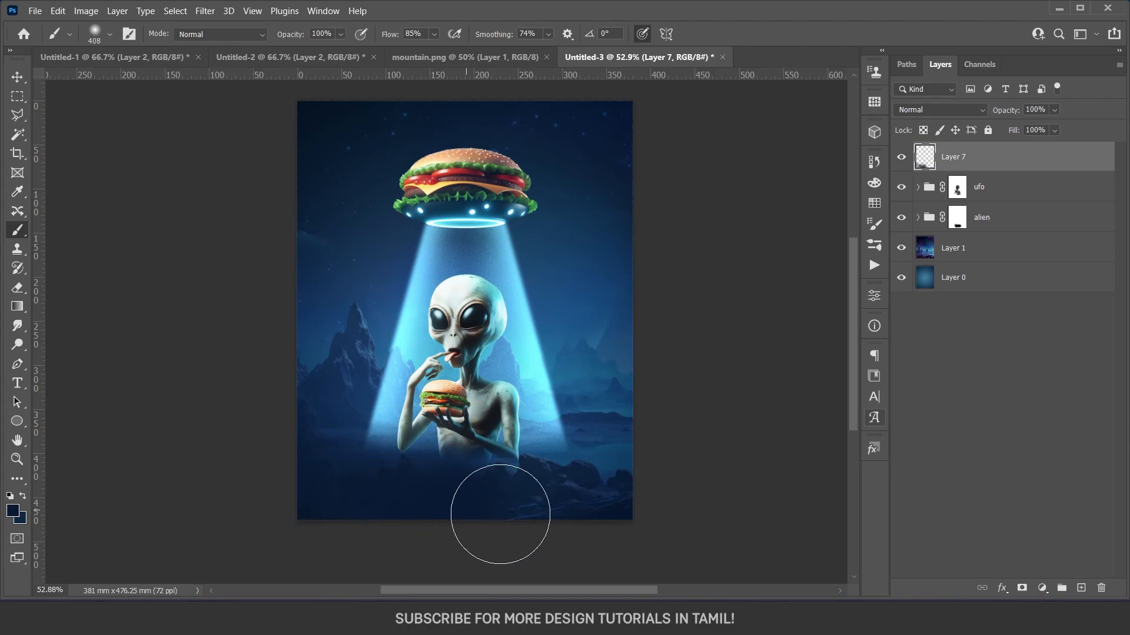
click(513, 508)
click(593, 500)
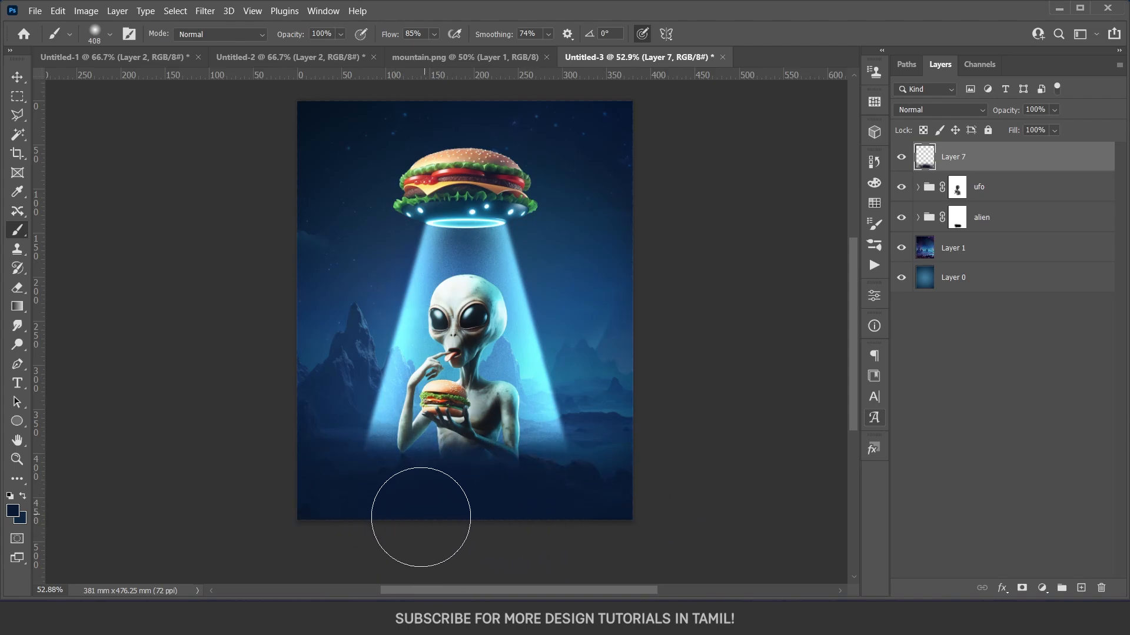
click(618, 494)
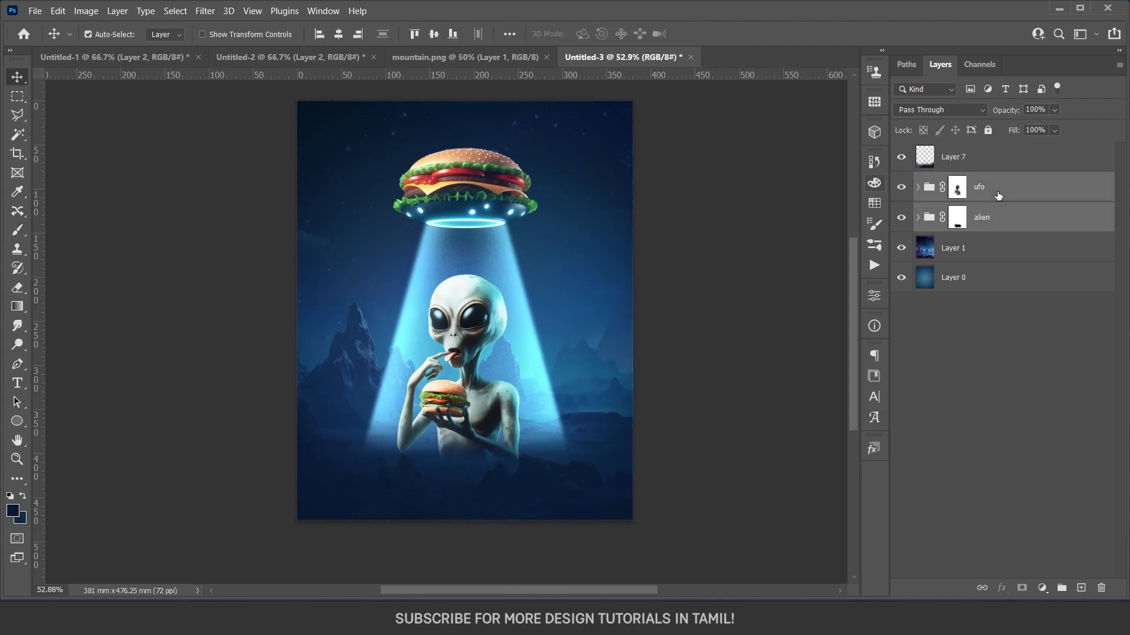
Move the selected ufo and alien groups up together by 20 px and deselect them.
key(shift+Up)
key(shift+Up)
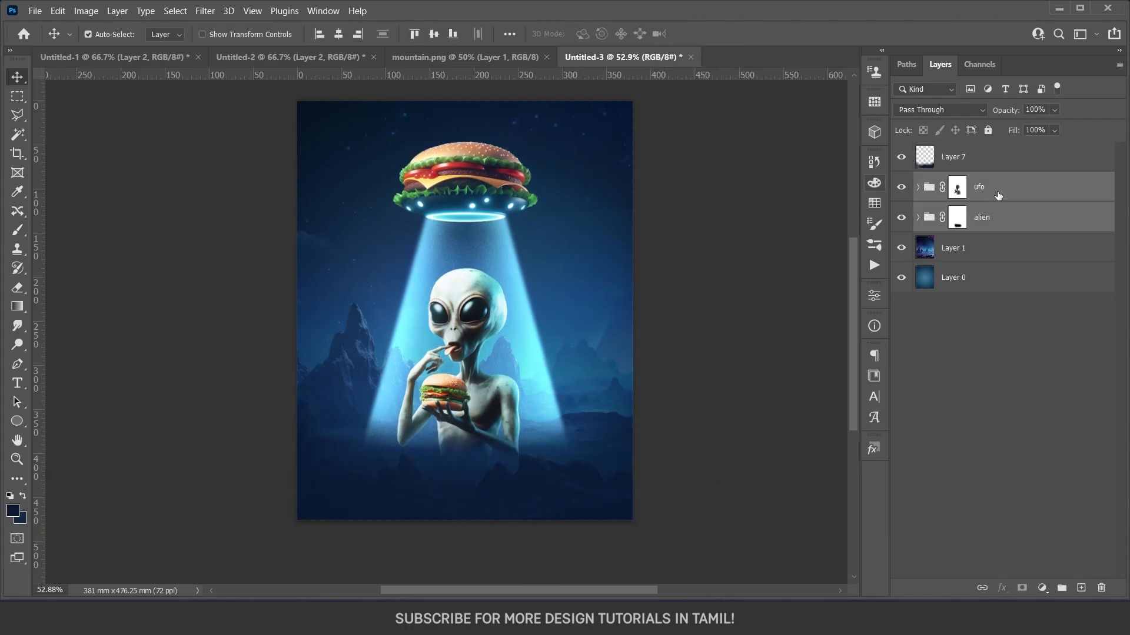
click(973, 359)
Add the centred text SO GOOD in Red Seven below the alien and colour it white (ffffff).
key(t)
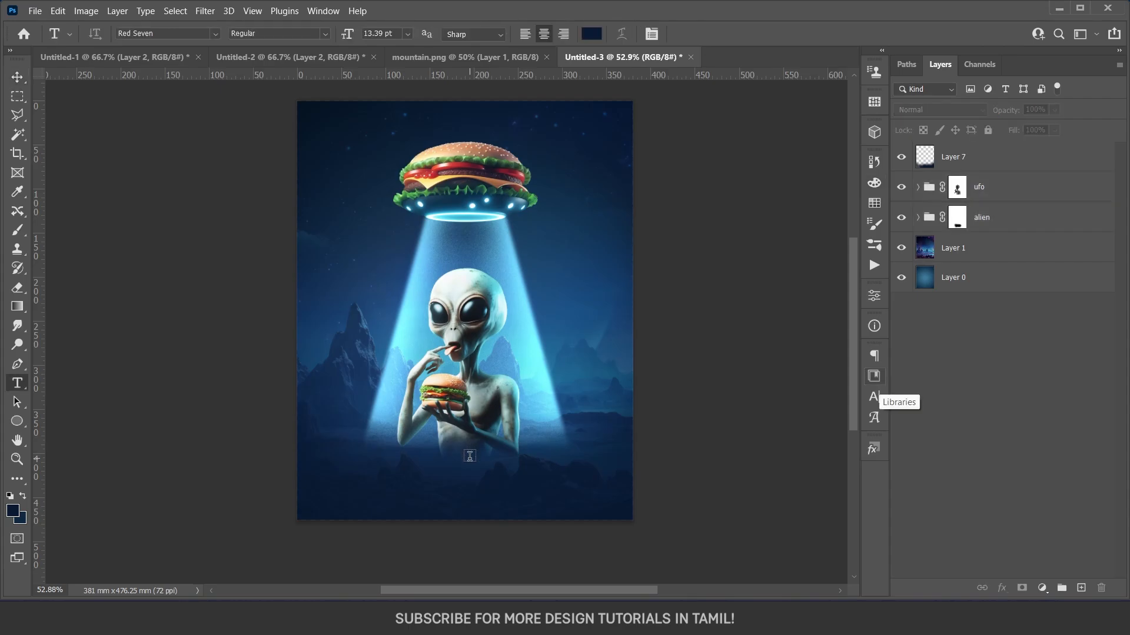
click(470, 456)
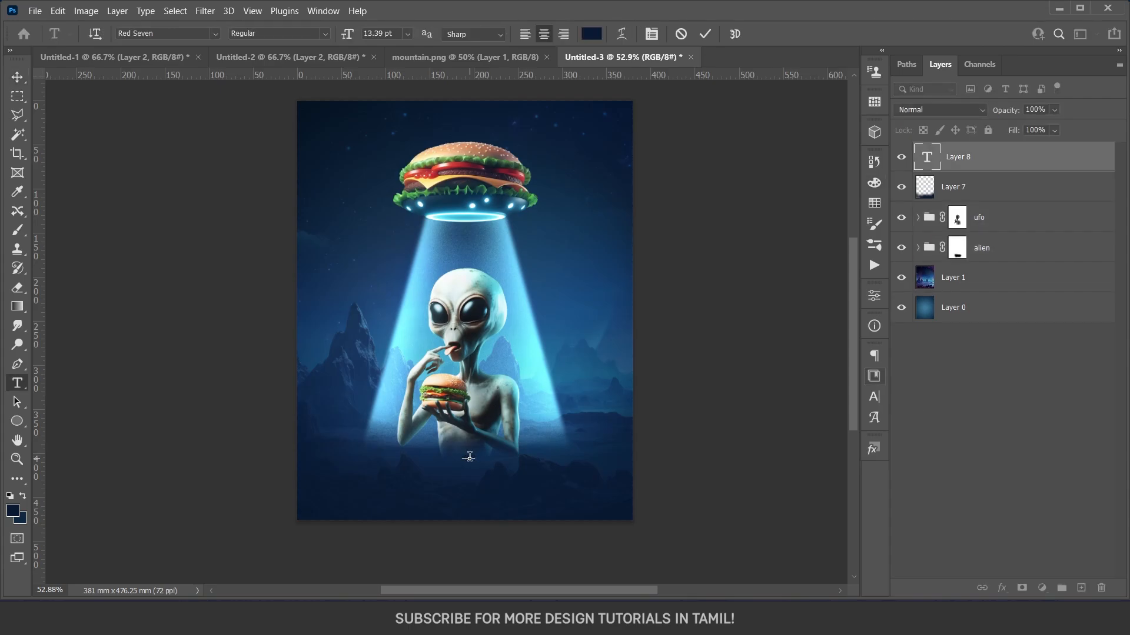
text(WORLD)
key(ctrl+a)
click(586, 39)
drag(802, 423, 654, 293)
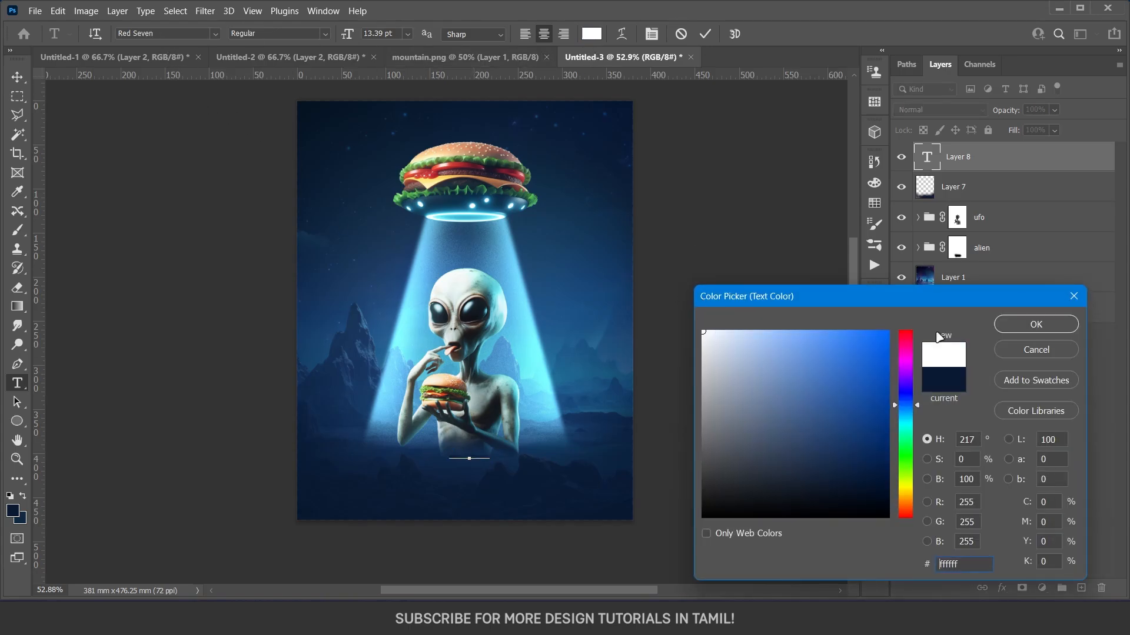
click(1023, 324)
Enlarge the text to 79 pt and break it into two lines, SO above GOOD.
drag(352, 30, 396, 40)
click(438, 449)
key(Return)
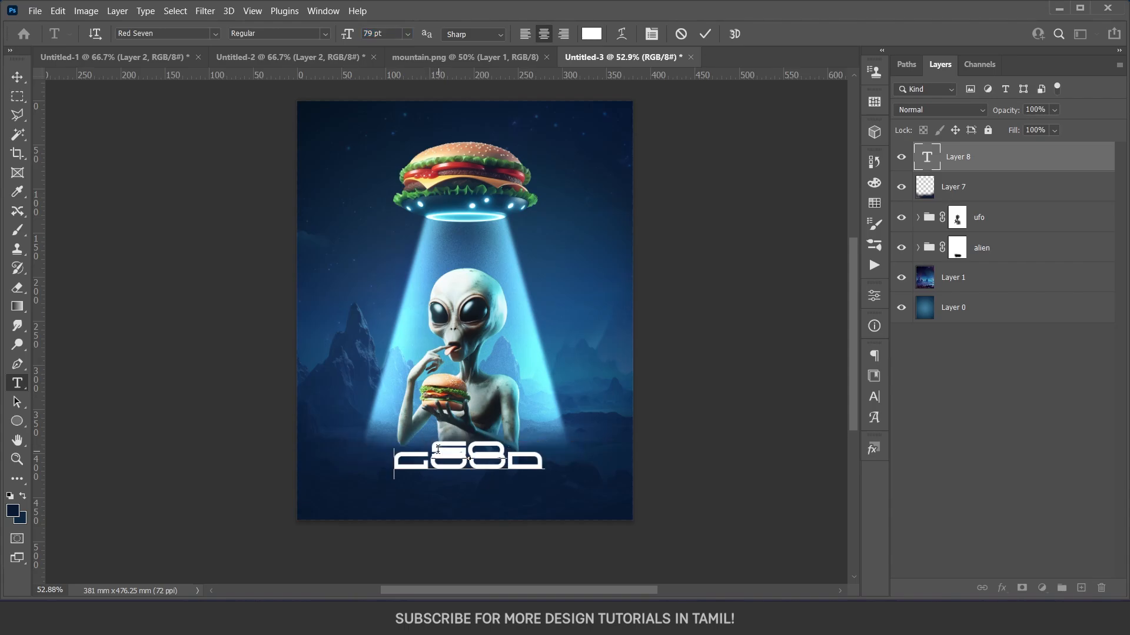
Recolour the word GOOD with the light cyan sampled from the glowing ring under the UFO.
key(ctrl+a)
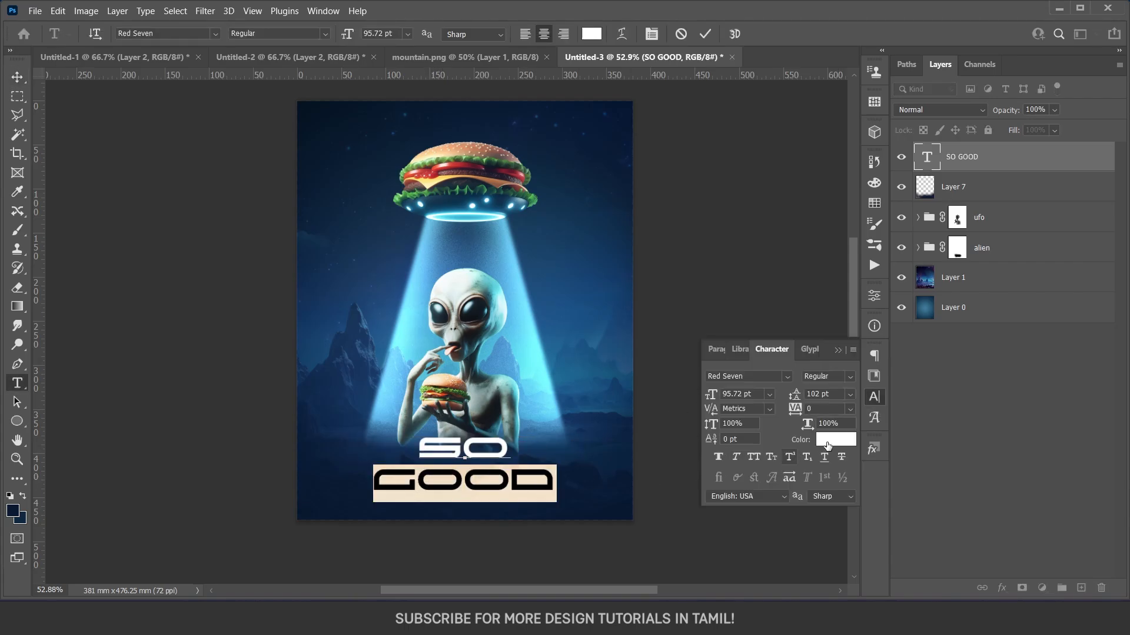
click(827, 445)
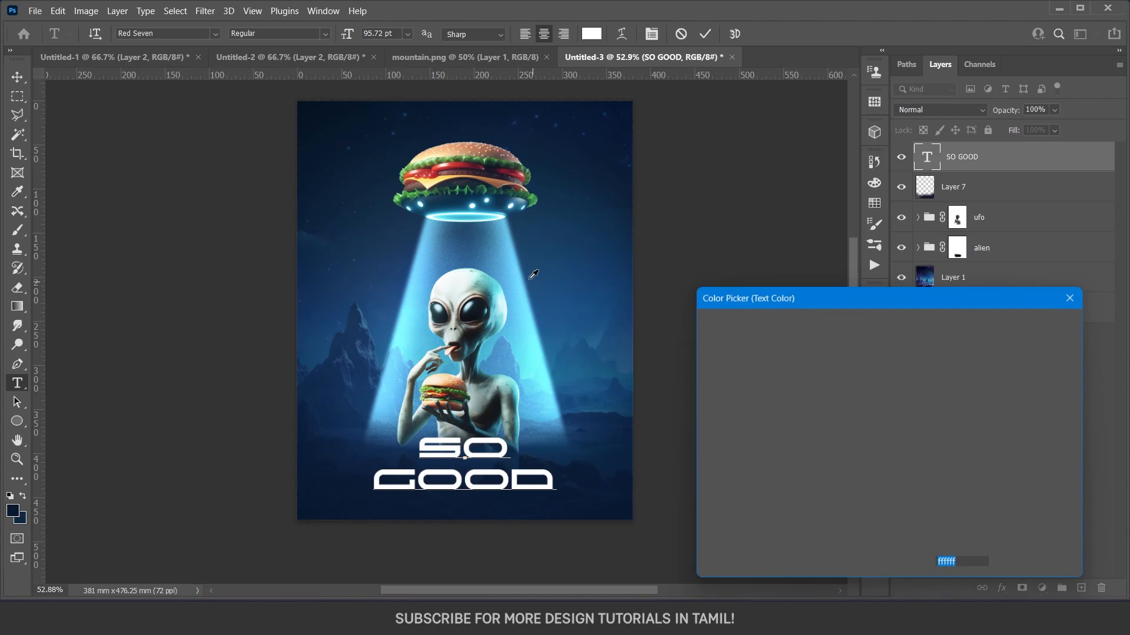
click(501, 214)
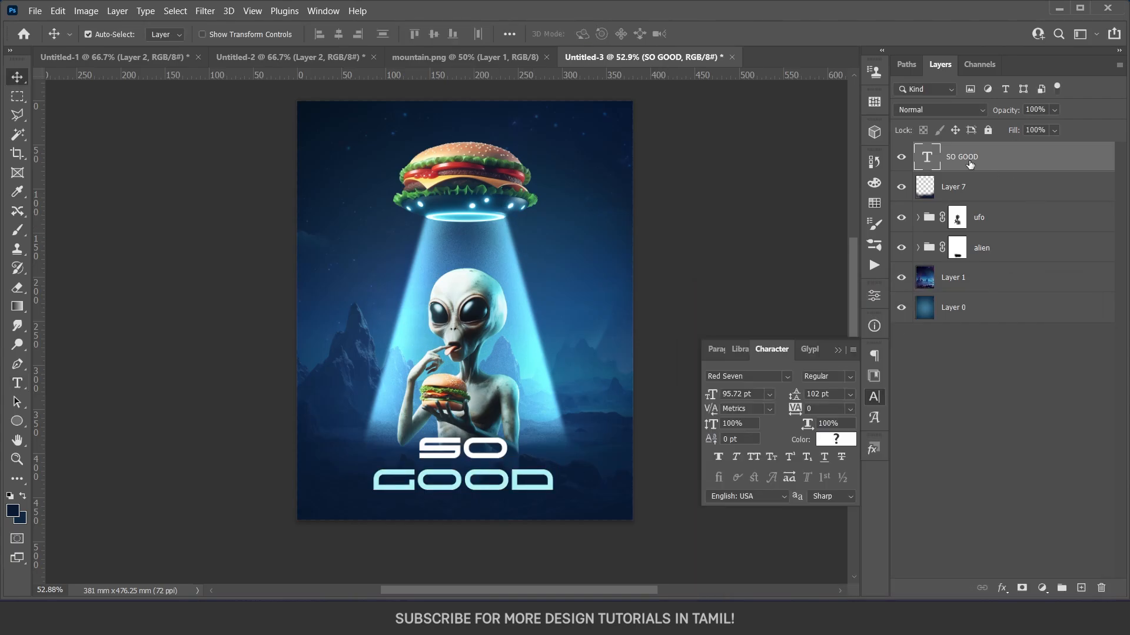
click(837, 350)
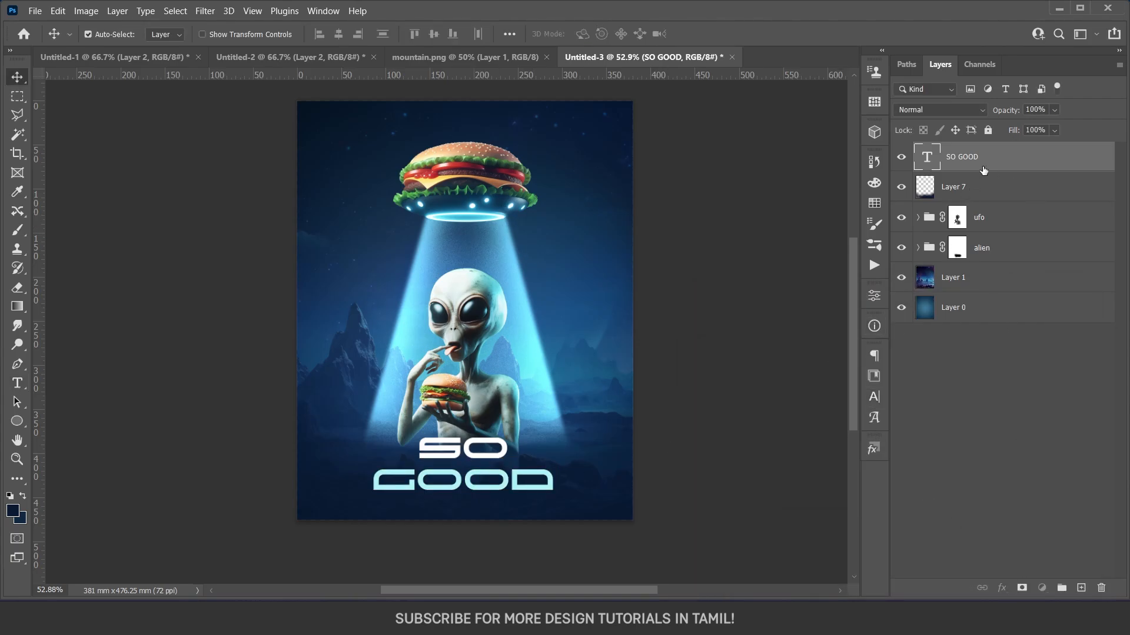
Add an Outer Glow to the SO GOOD text and pick a slightly brighter light cyan as the glow colour.
click(1002, 588)
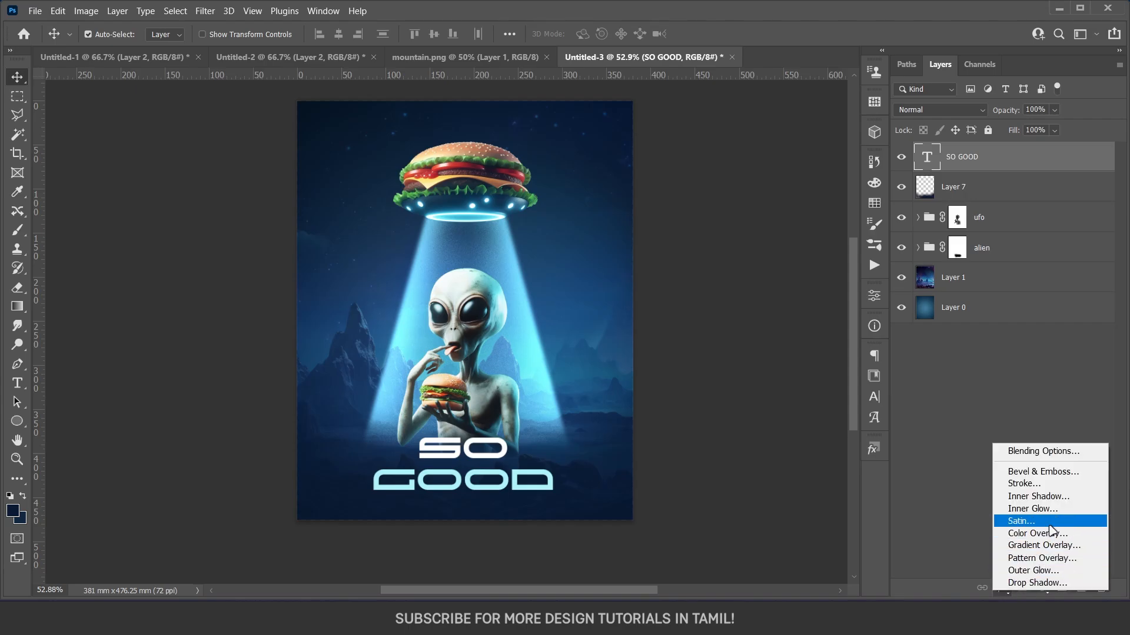
click(1019, 447)
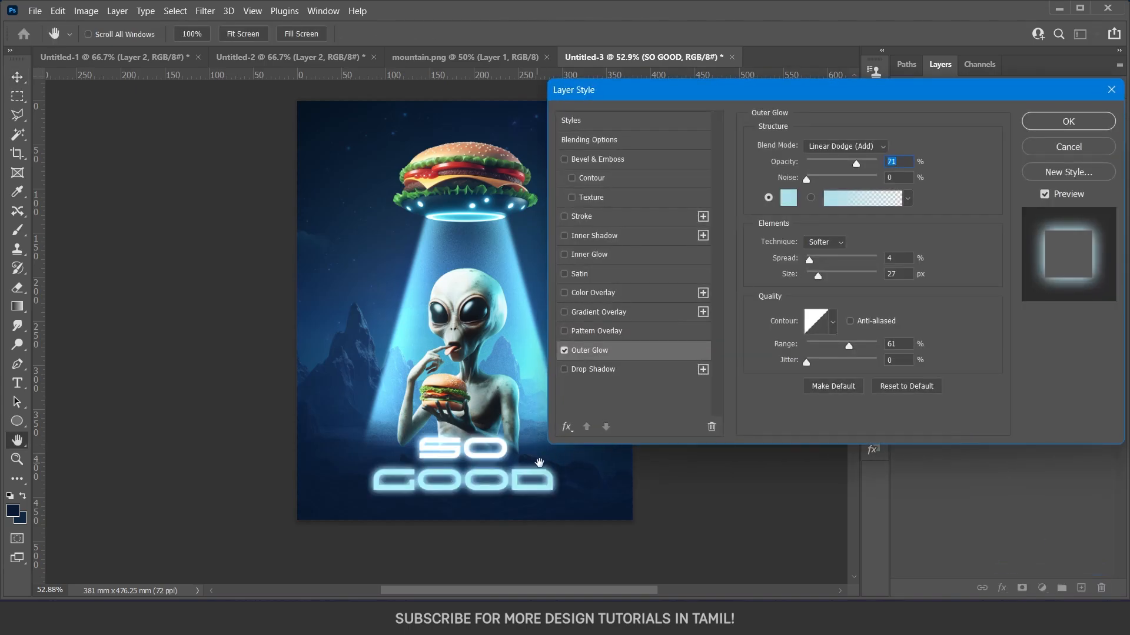
mouse_move(768, 92)
mouse_down()
mouse_move(798, 104)
mouse_move(773, 86)
mouse_up()
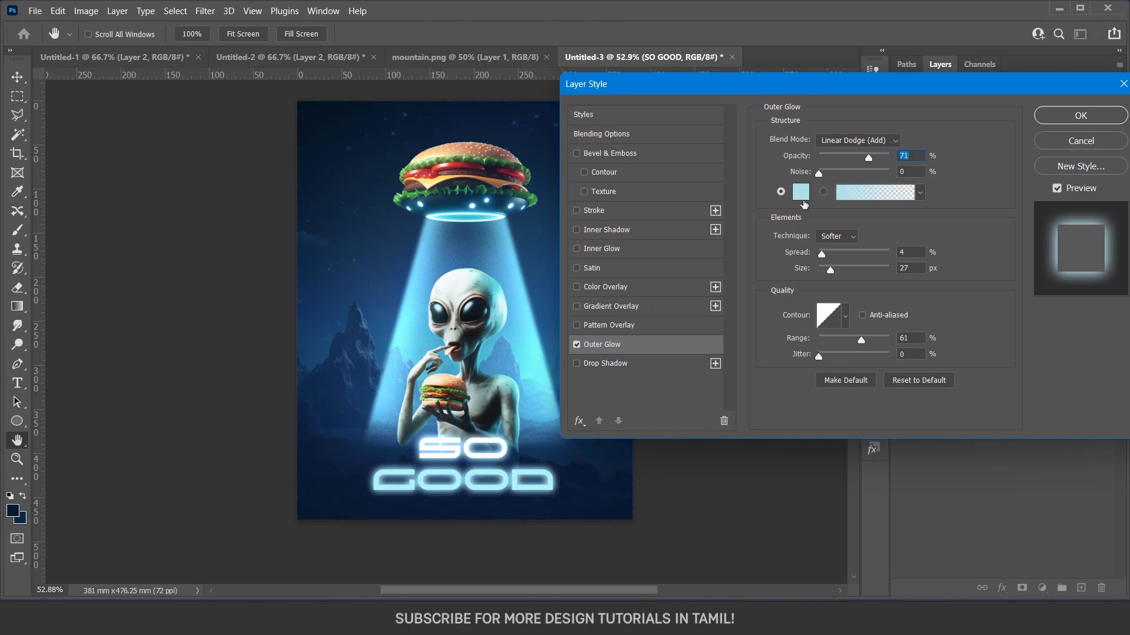
click(800, 193)
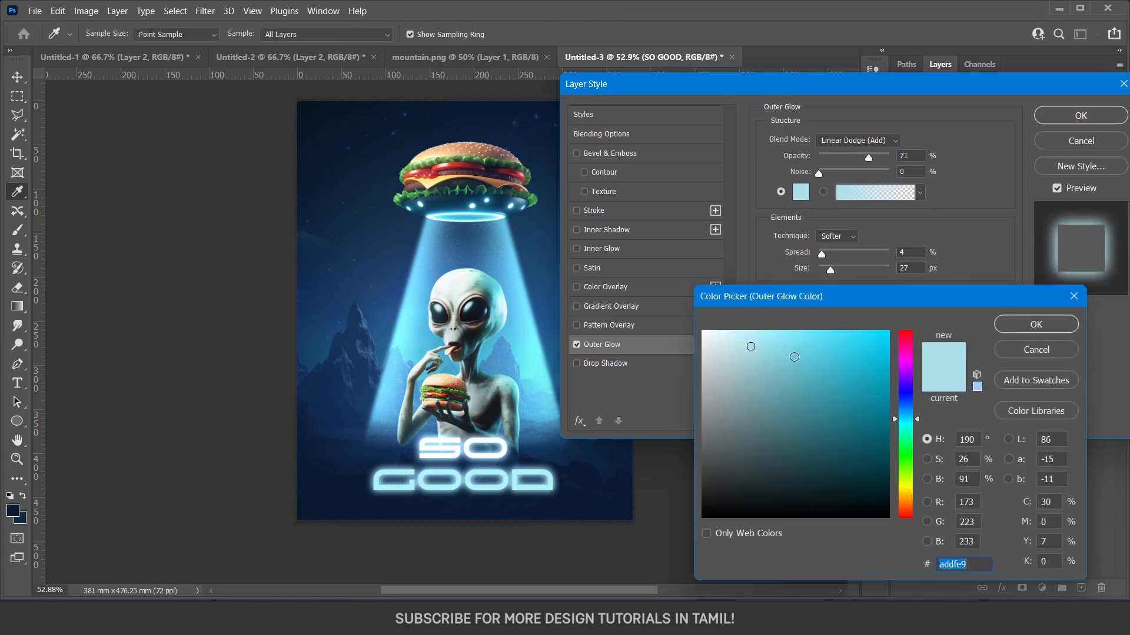
mouse_move(769, 351)
mouse_down()
mouse_move(751, 331)
mouse_move(758, 341)
mouse_up()
click(1037, 324)
Try the Screen blend mode for the outer glow, and return it to Linear Dodge (Add).
click(857, 140)
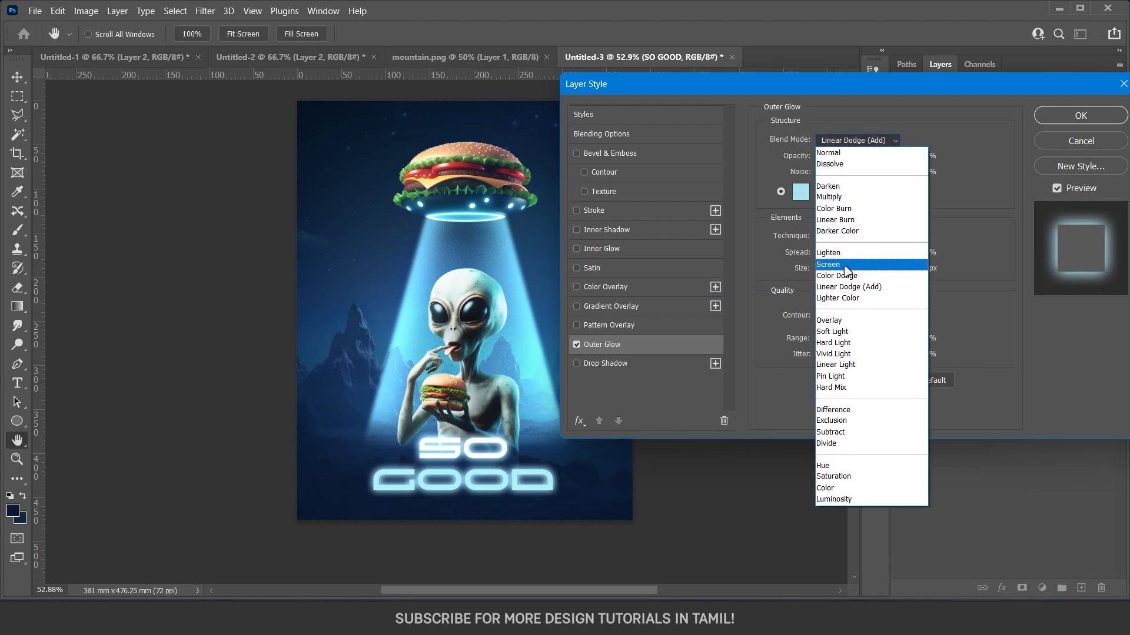
click(847, 265)
click(868, 144)
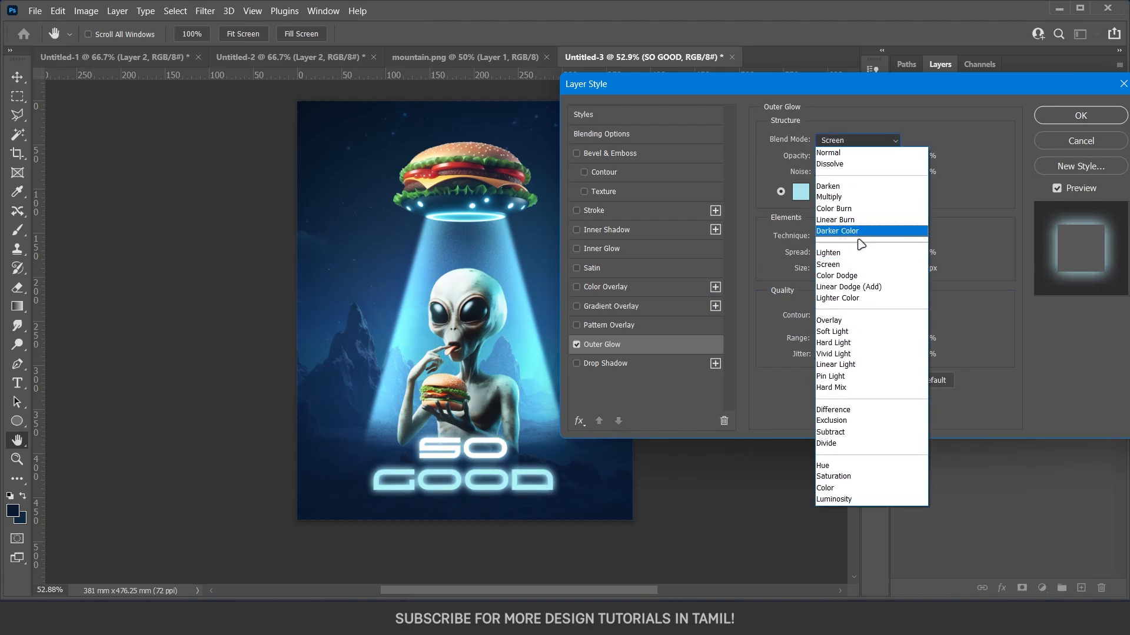
click(856, 287)
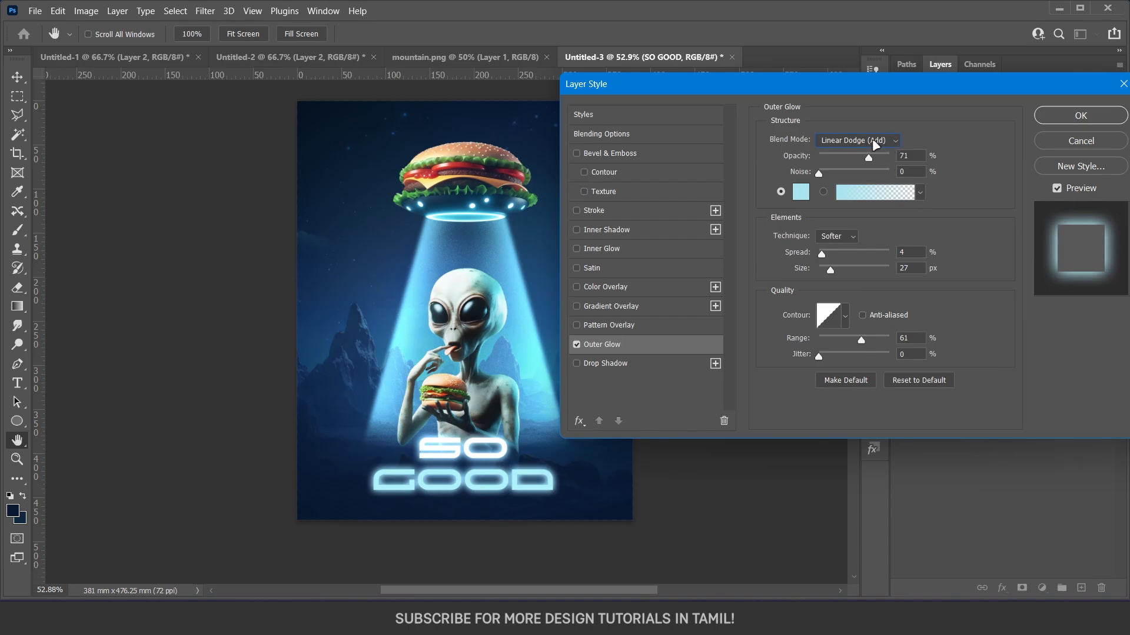
Reduce the outer glow's opacity to 42%, apply the layer style, and deselect the text layer.
mouse_move(865, 158)
mouse_down()
mouse_move(828, 156)
mouse_move(848, 158)
mouse_up()
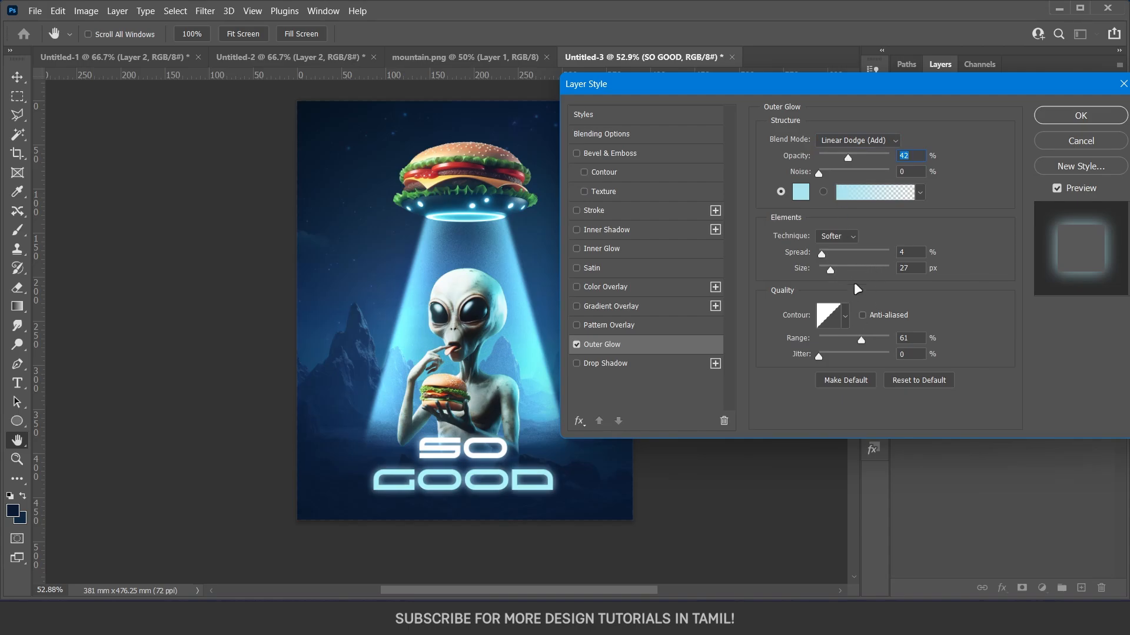
click(1051, 116)
scroll(542, 357, down, 1)
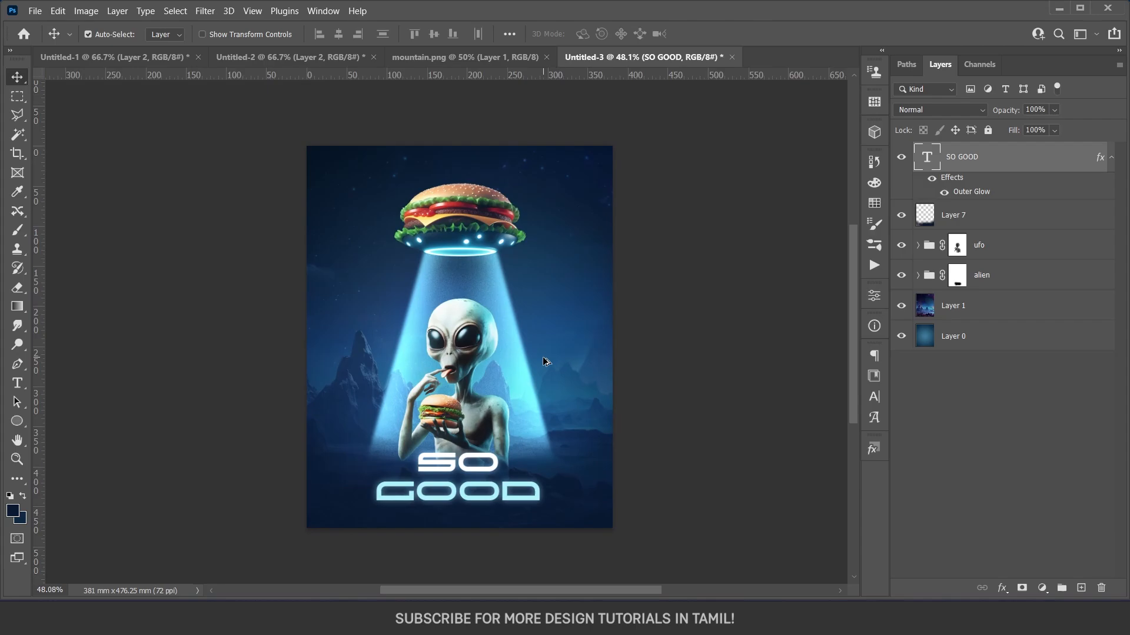
click(1014, 418)
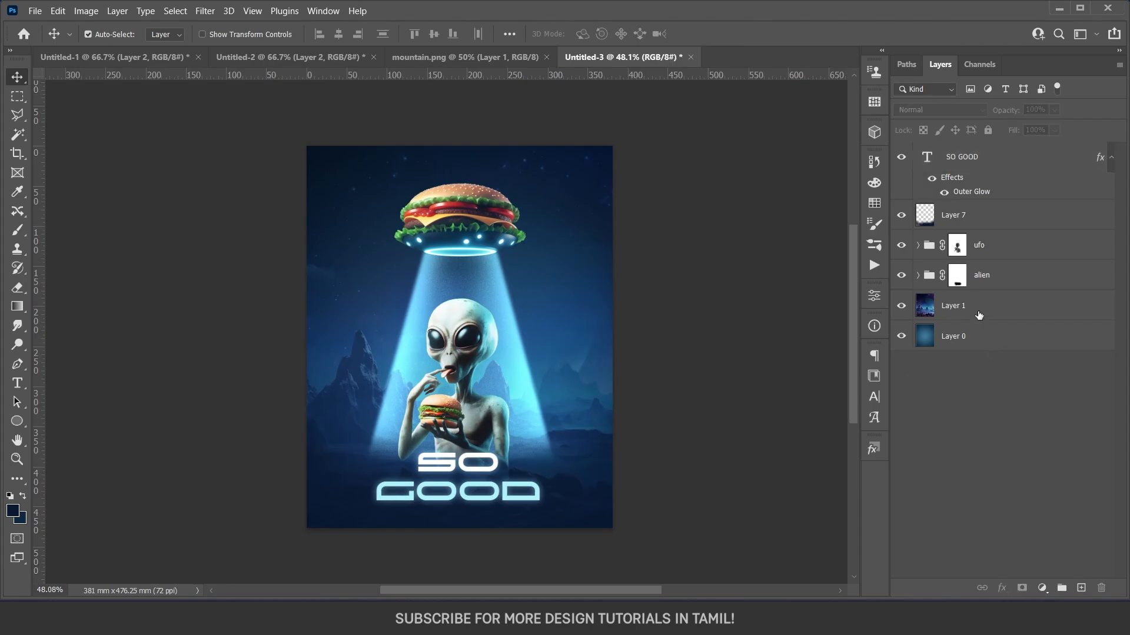
Group all the layers from SO GOOD down to Layer 0, and convert a duplicate of the group to a smart object.
click(980, 162)
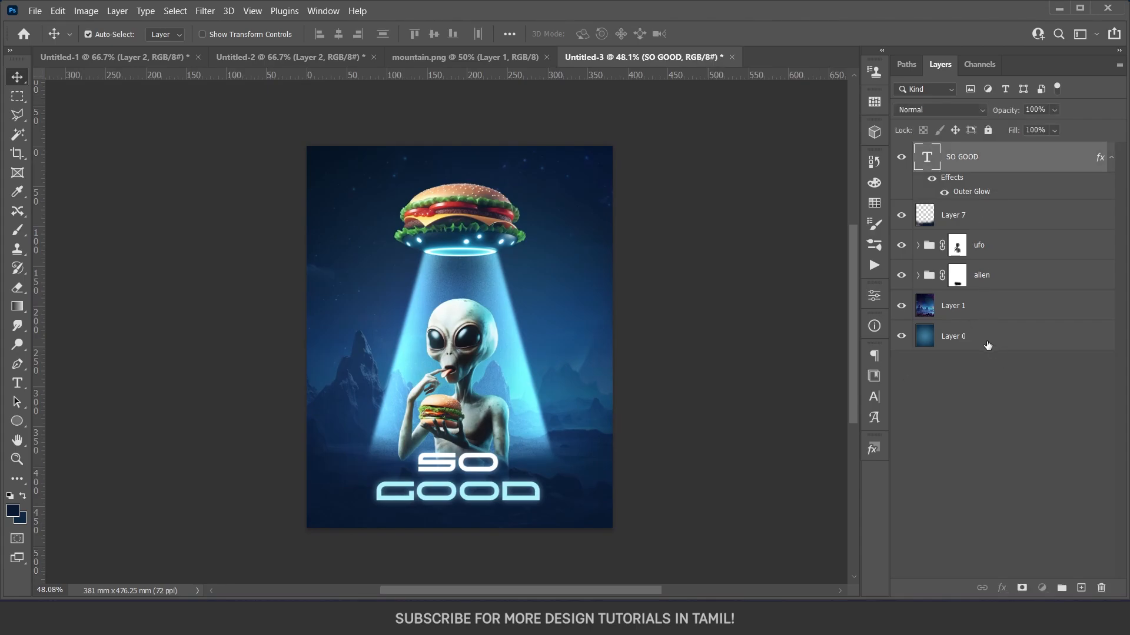
shift+click(988, 346)
key(ctrl+g)
key(ctrl+j)
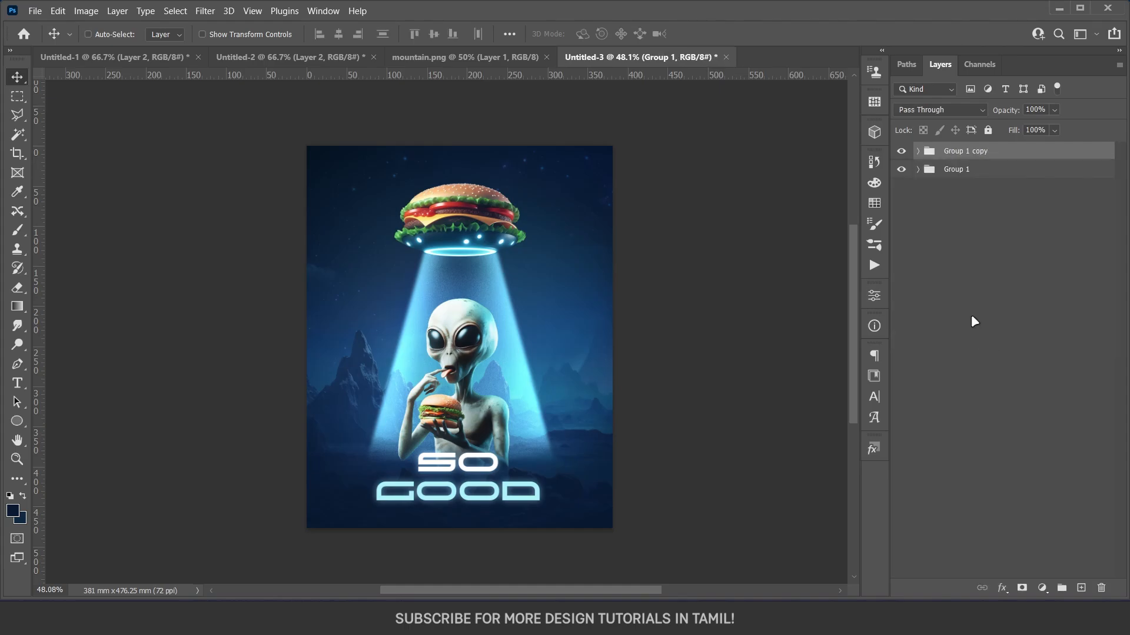
right_click(968, 154)
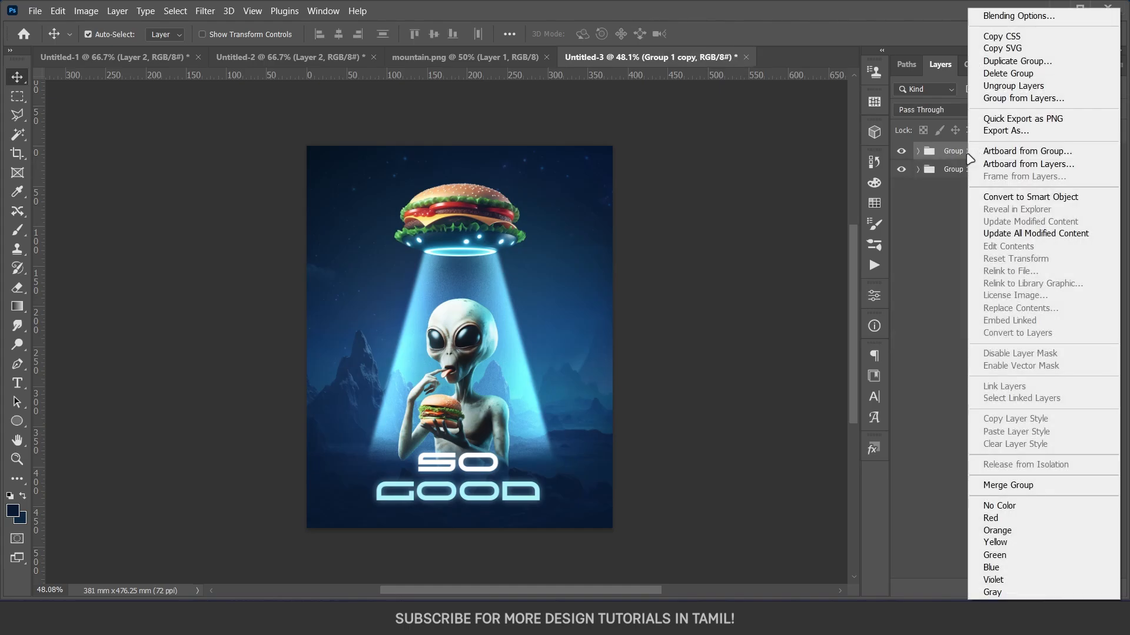
click(1000, 197)
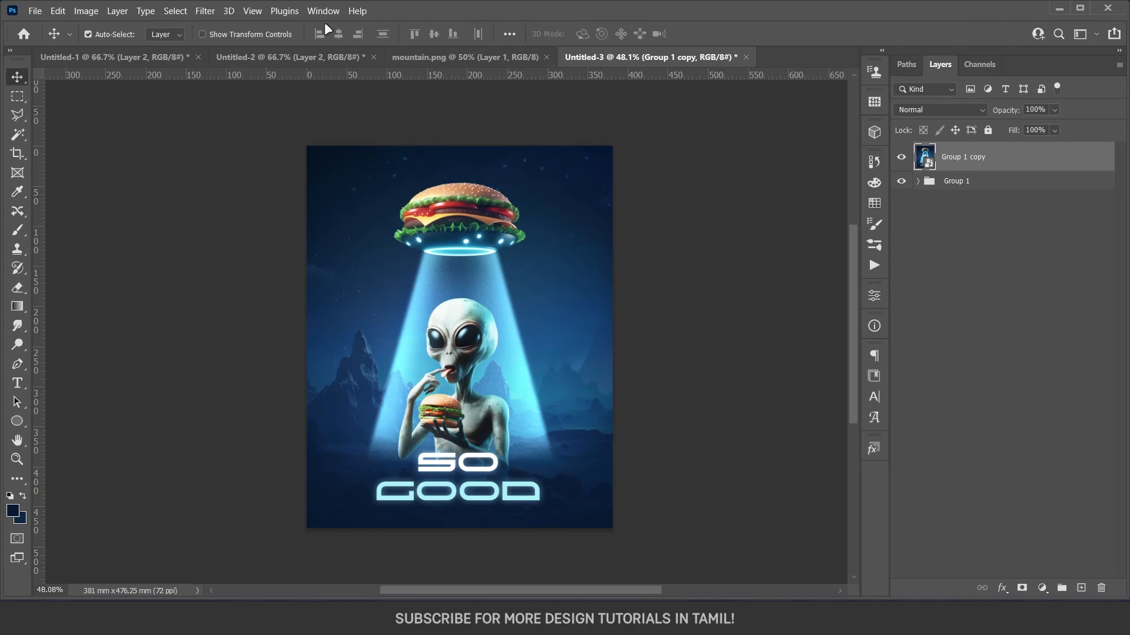
Open the Camera Raw Filter on the smart object, try a Temperature of -2, and return it to 0.
click(205, 11)
click(289, 119)
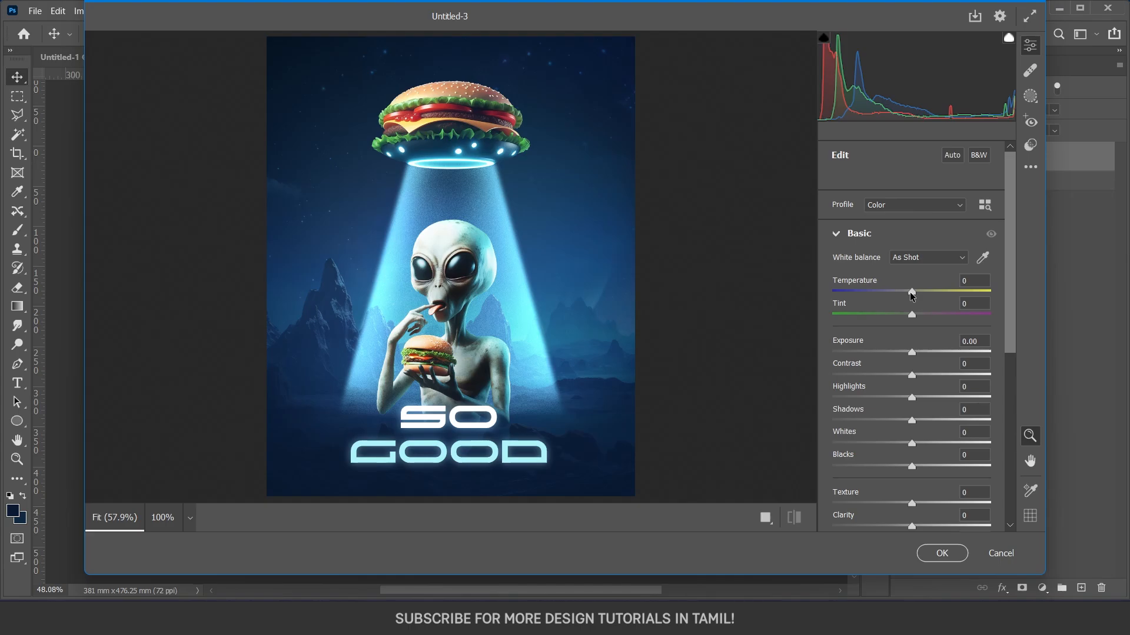
drag(910, 292, 909, 289)
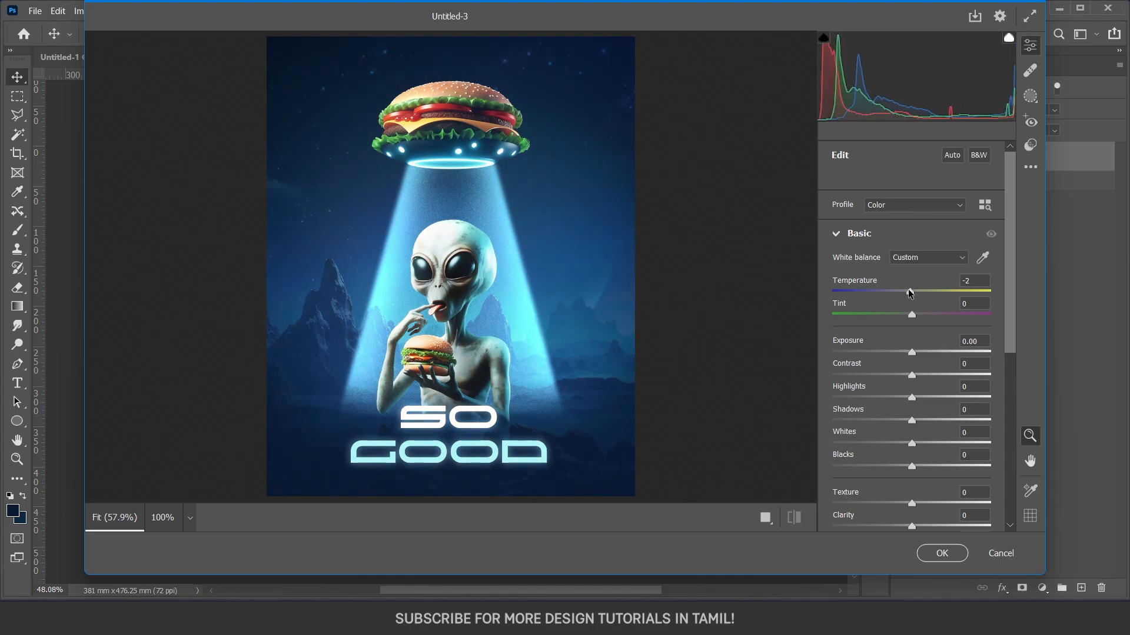
double_click(911, 314)
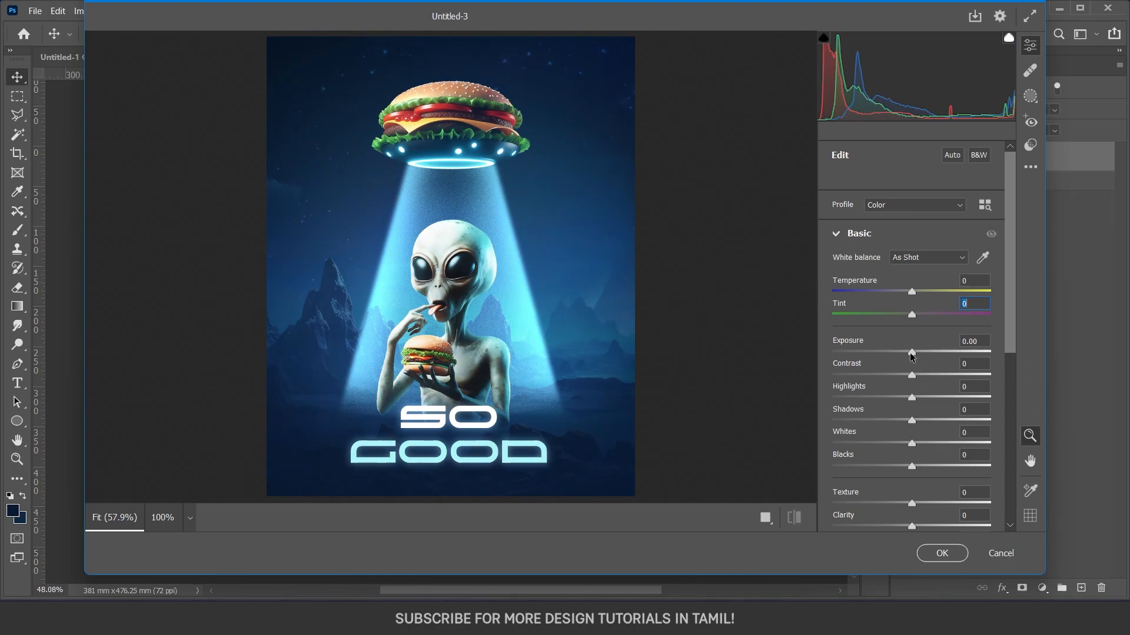
Set Exposure to -0.20, Contrast to +7, Highlights to -21 and Shadows to -1, and apply the Camera Raw Filter.
drag(911, 354, 912, 421)
scroll(923, 405, down, 2)
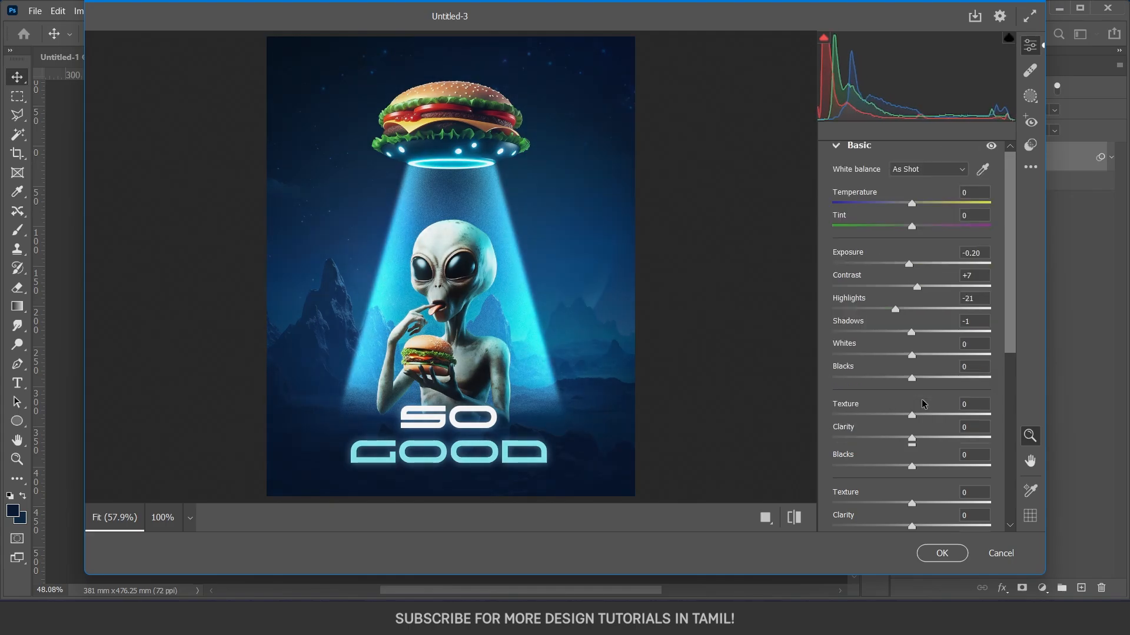
scroll(923, 404, down, 4)
scroll(921, 399, up, 4)
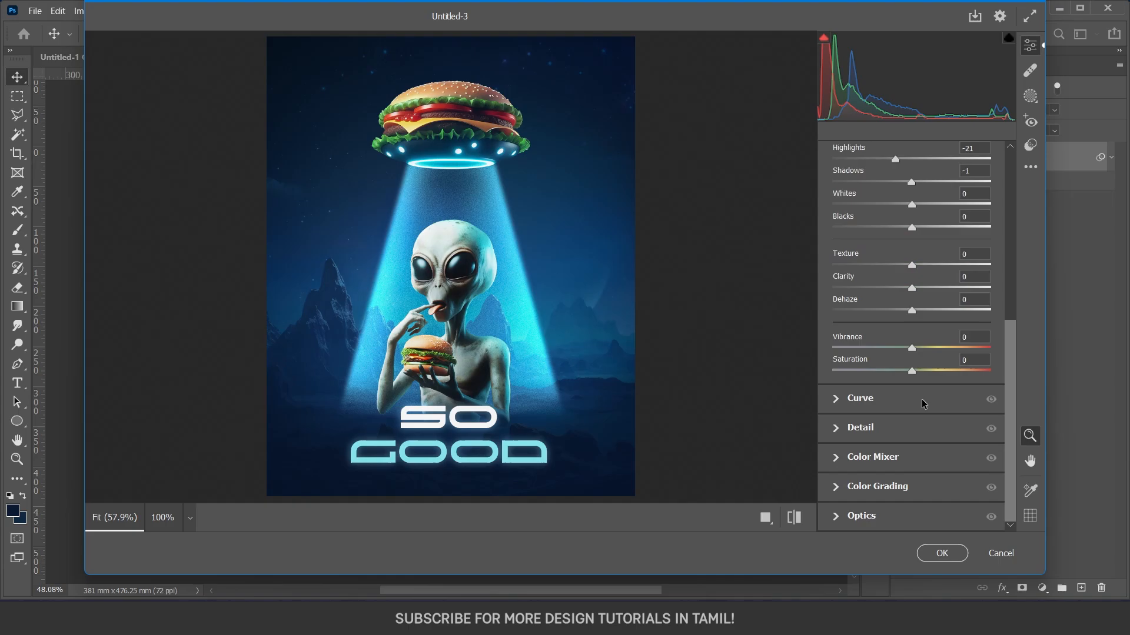
click(941, 553)
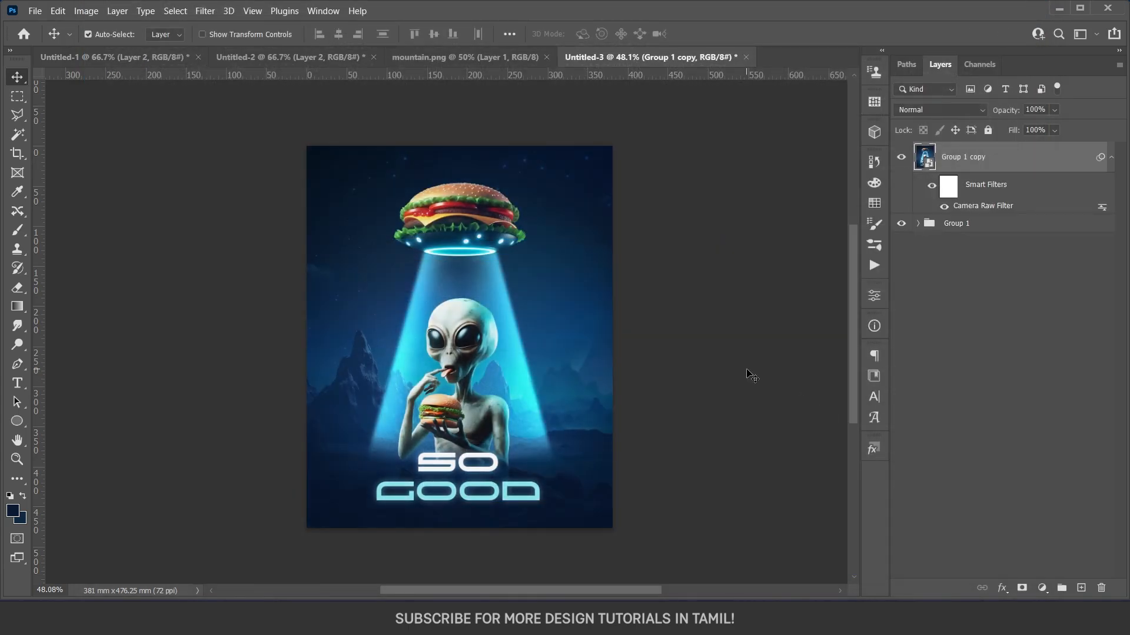